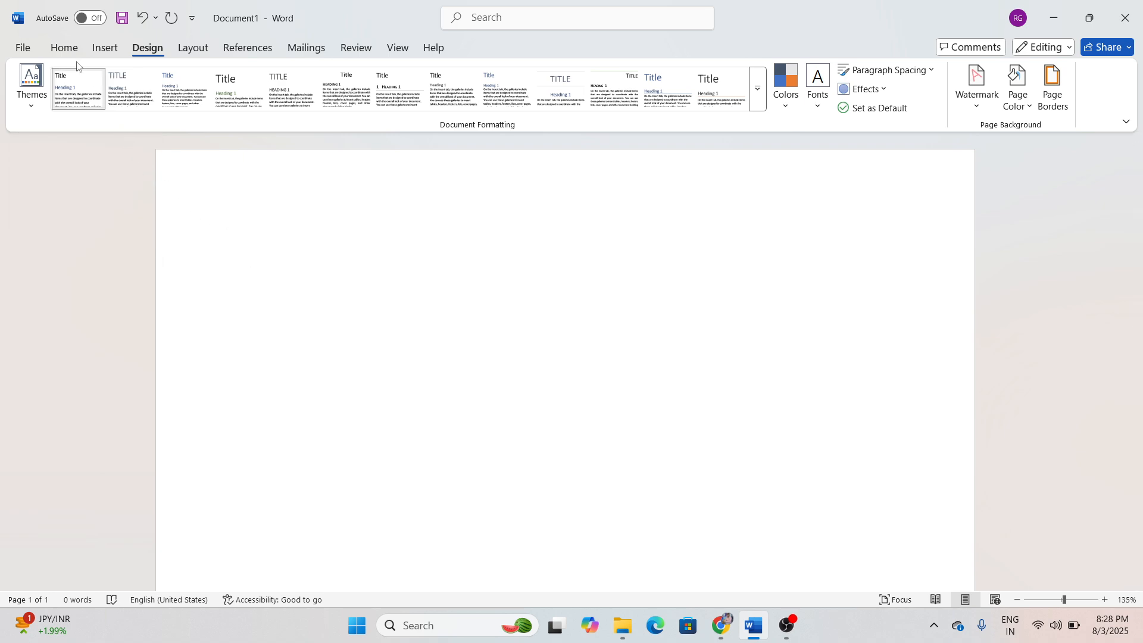
Step: Review the blank document's body font and the font colour palette of the default theme
left_click(64, 48)
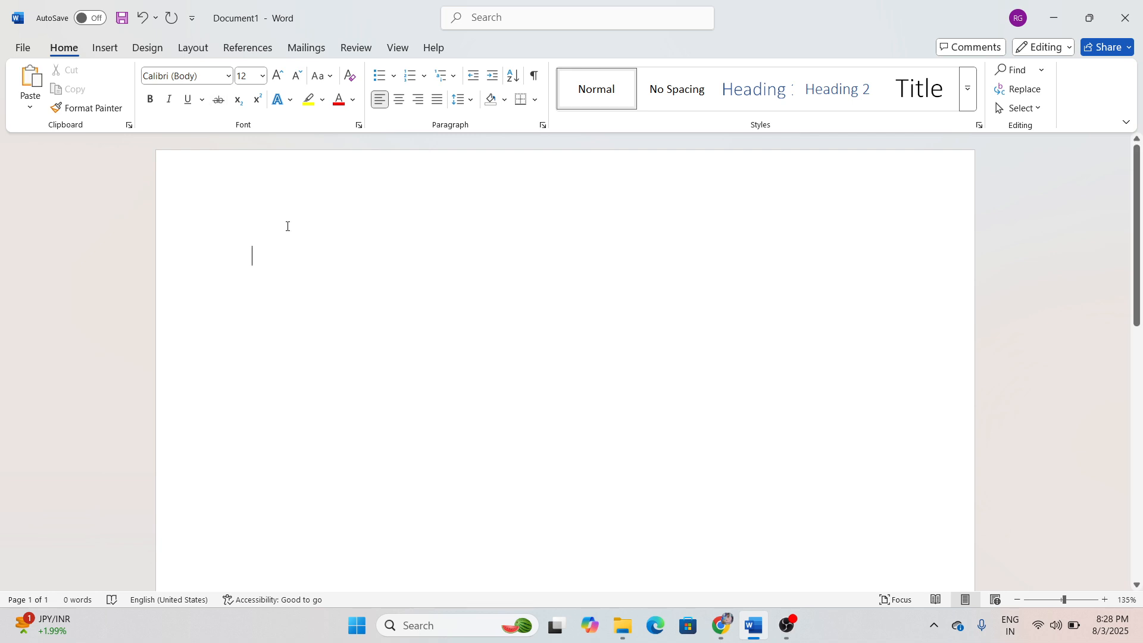
left_click(352, 100)
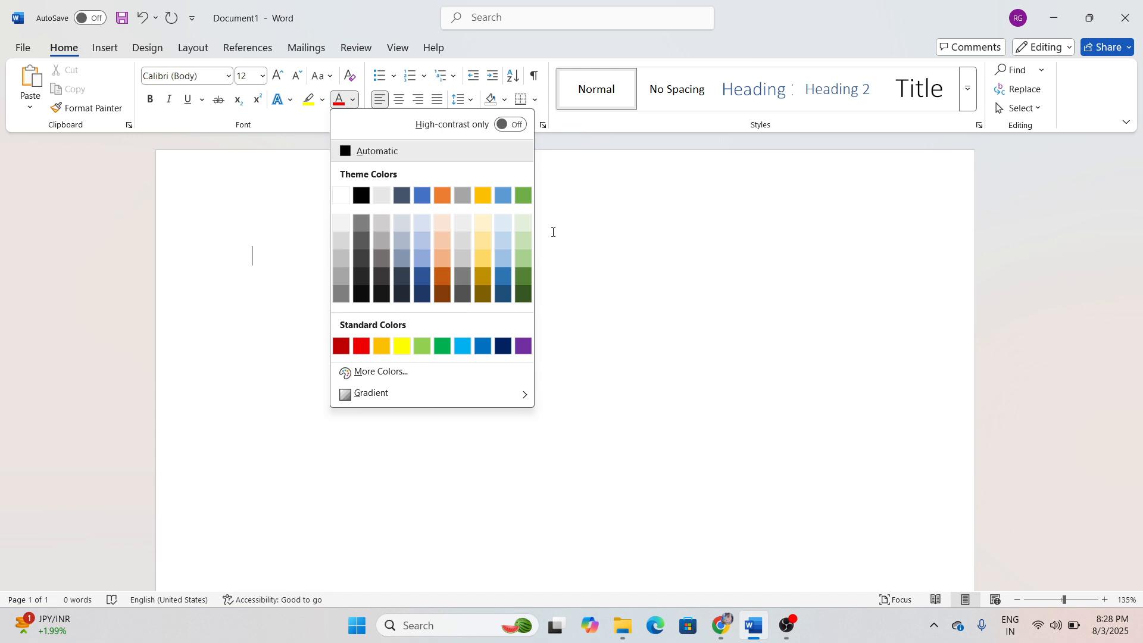
left_click(553, 232)
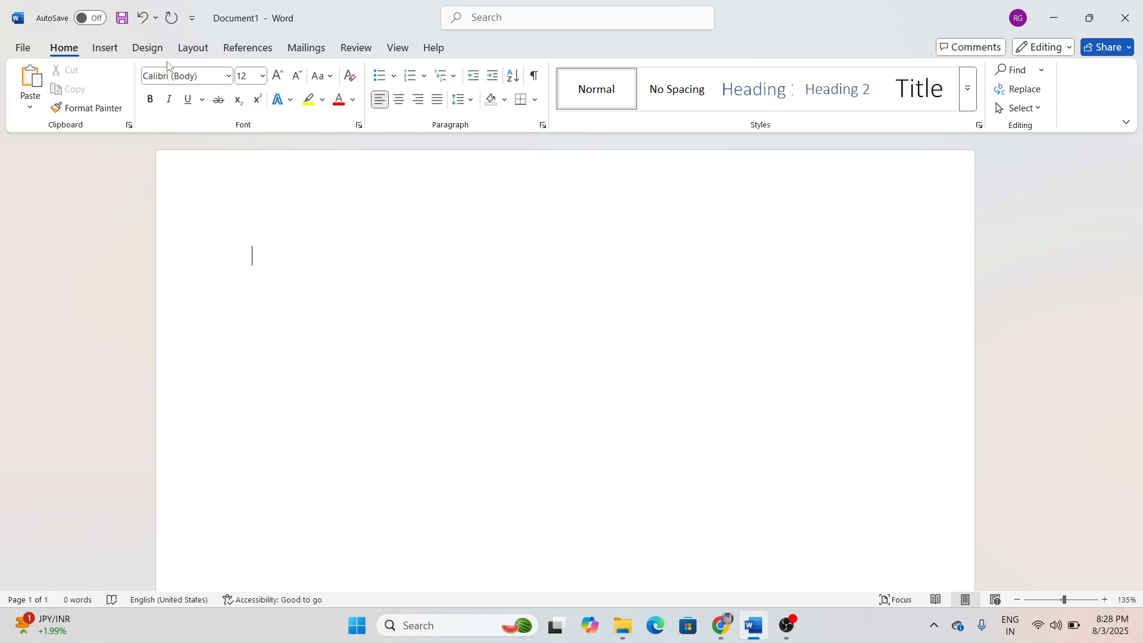
Step: Apply the Damask theme to the blank document
left_click(150, 56)
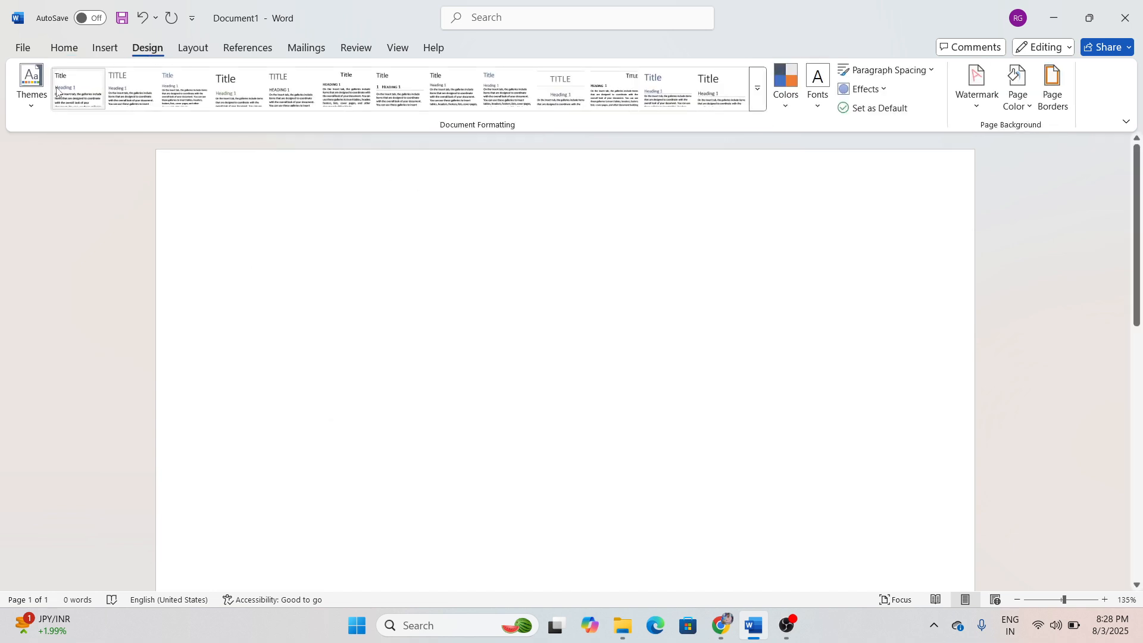
left_click(39, 105)
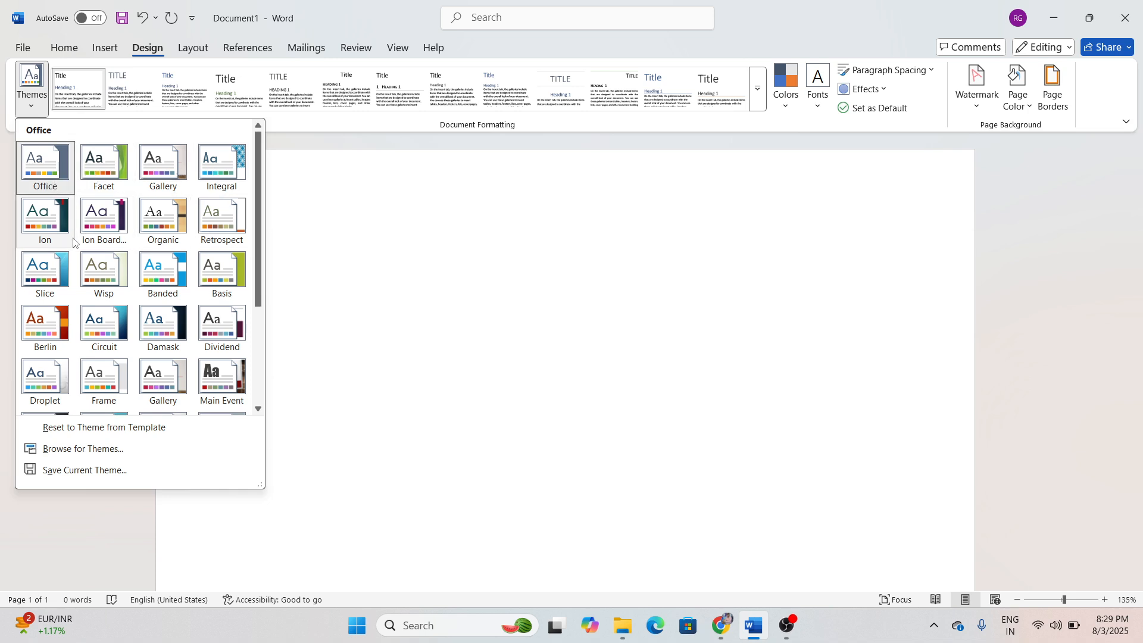
left_click(163, 326)
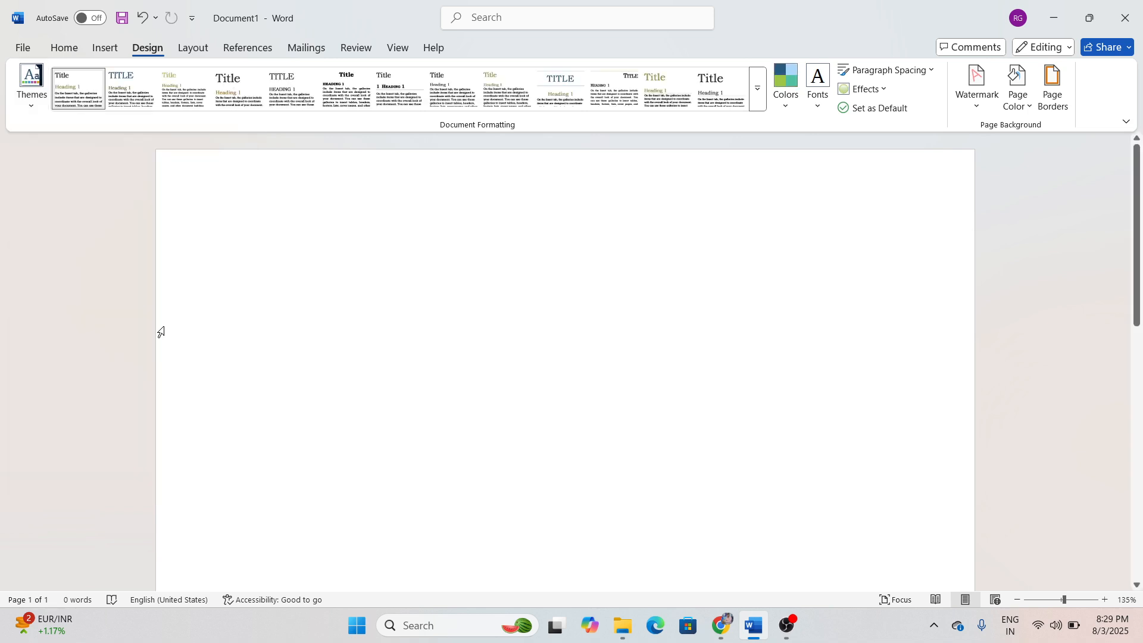
Step: Review the body font and font colour palette of the Damask theme, and browse the available document themes
left_click(64, 47)
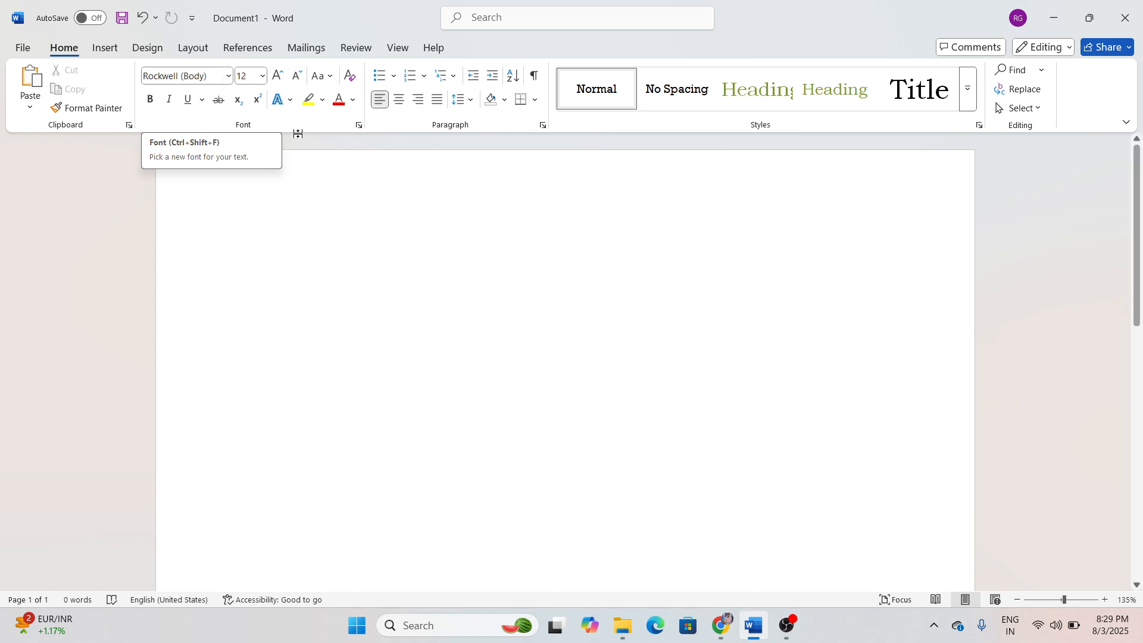
left_click(354, 101)
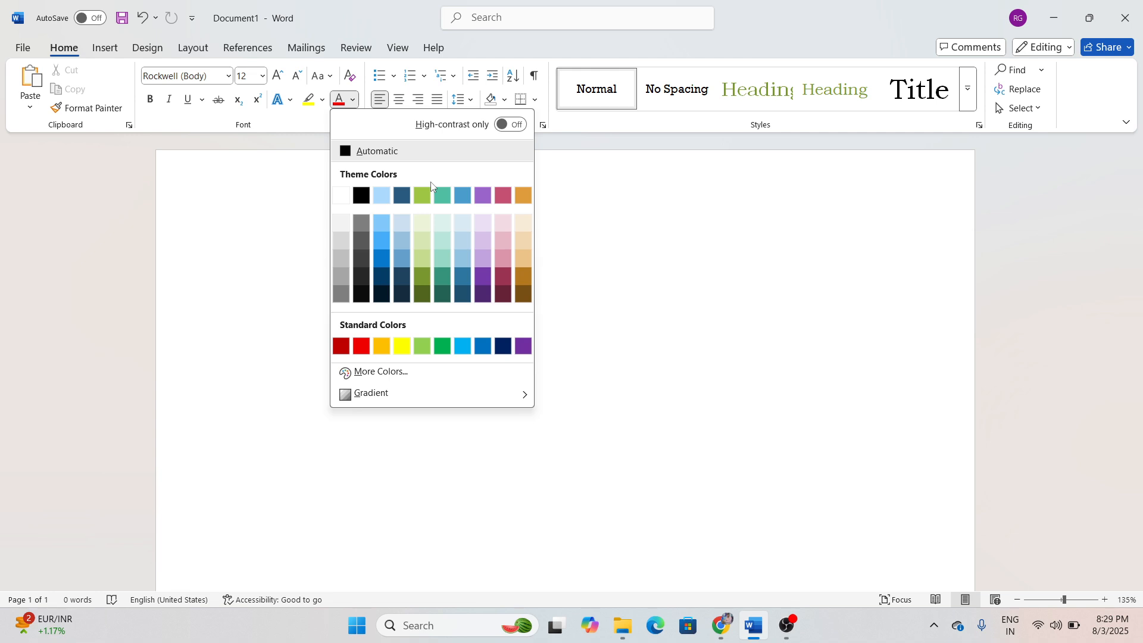
left_click(619, 205)
left_click(156, 46)
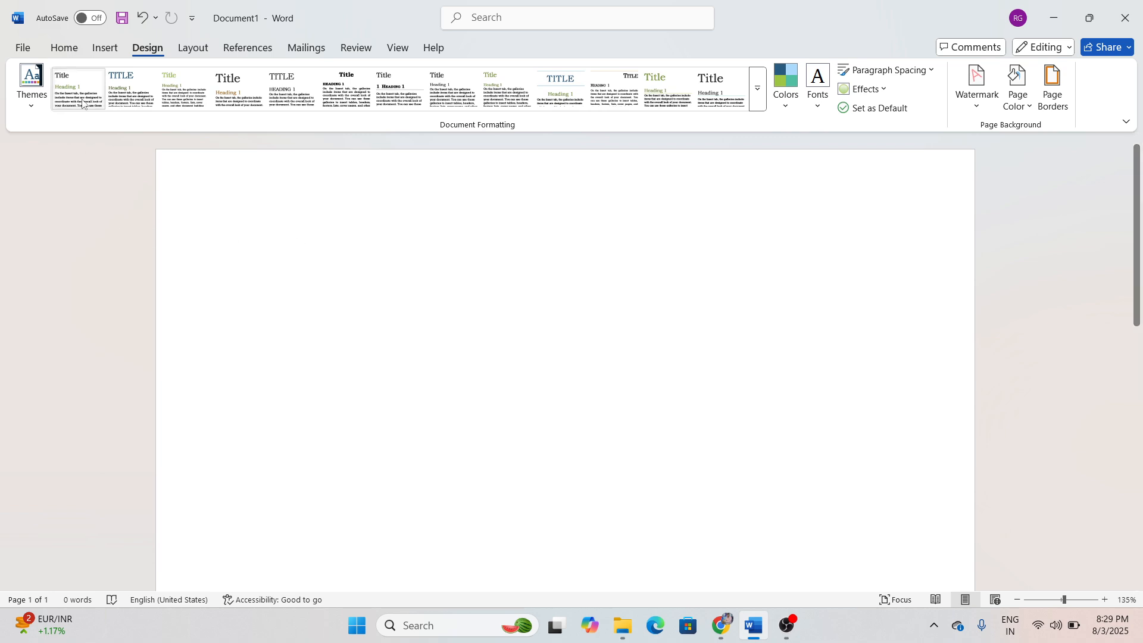
left_click(31, 85)
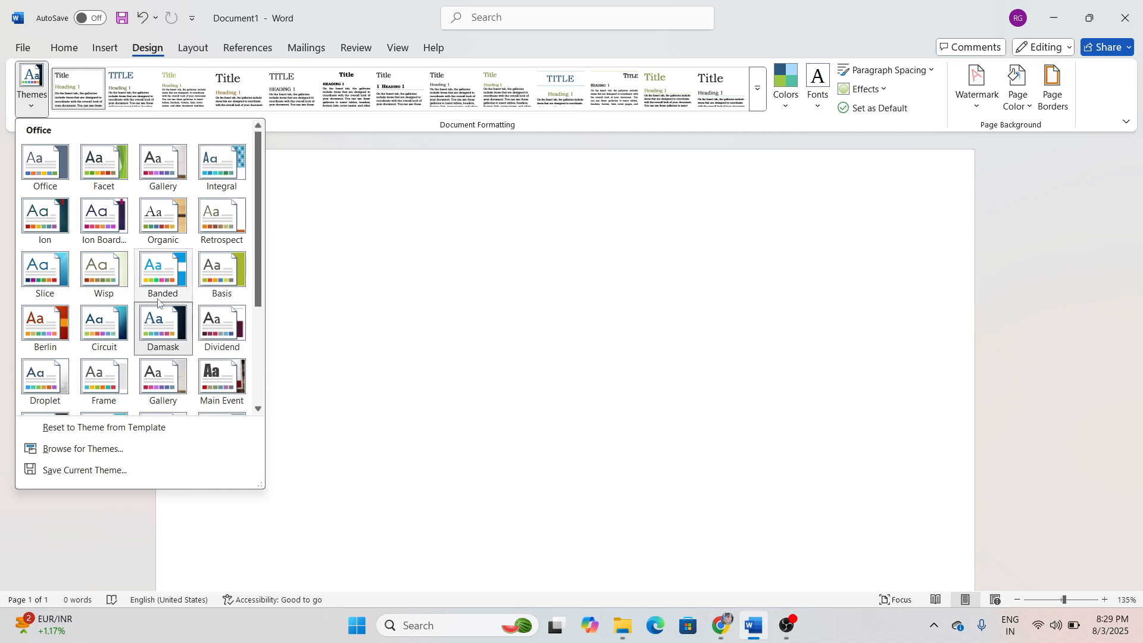
left_click(351, 324)
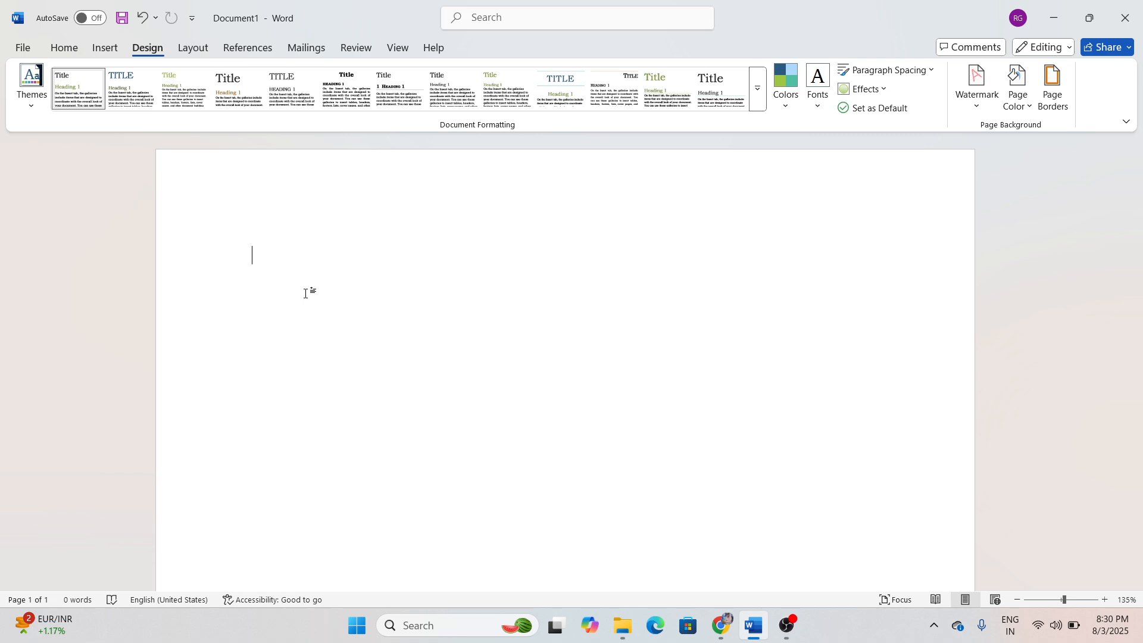
Step: Add the text "Chapter1" as a Level 3 table of contents heading at the start of the document
left_click(260, 52)
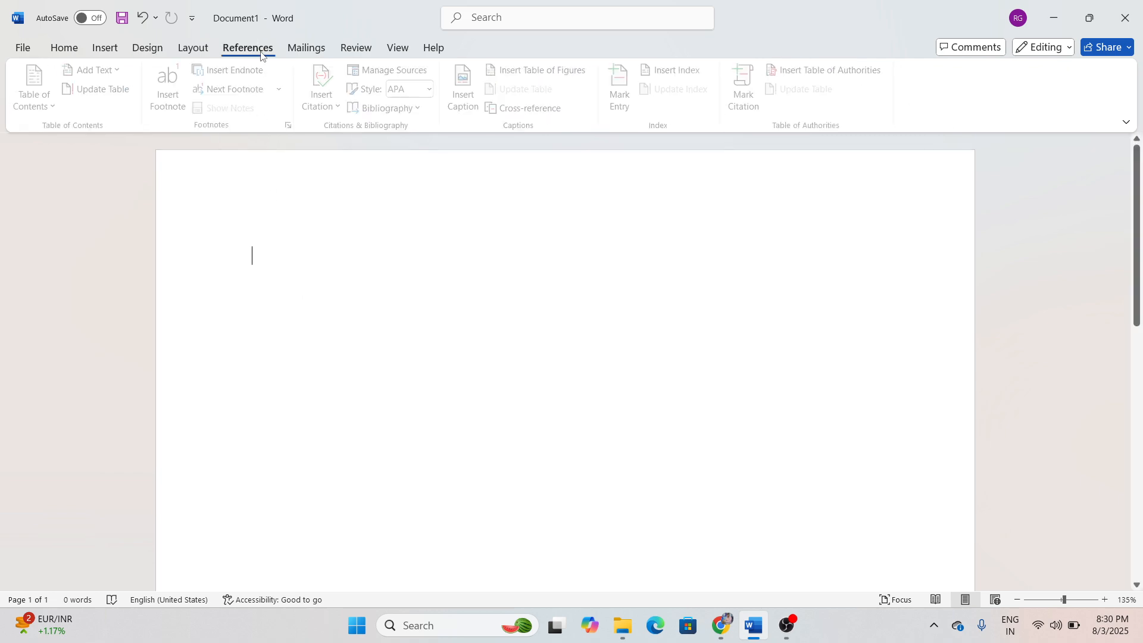
left_click(124, 70)
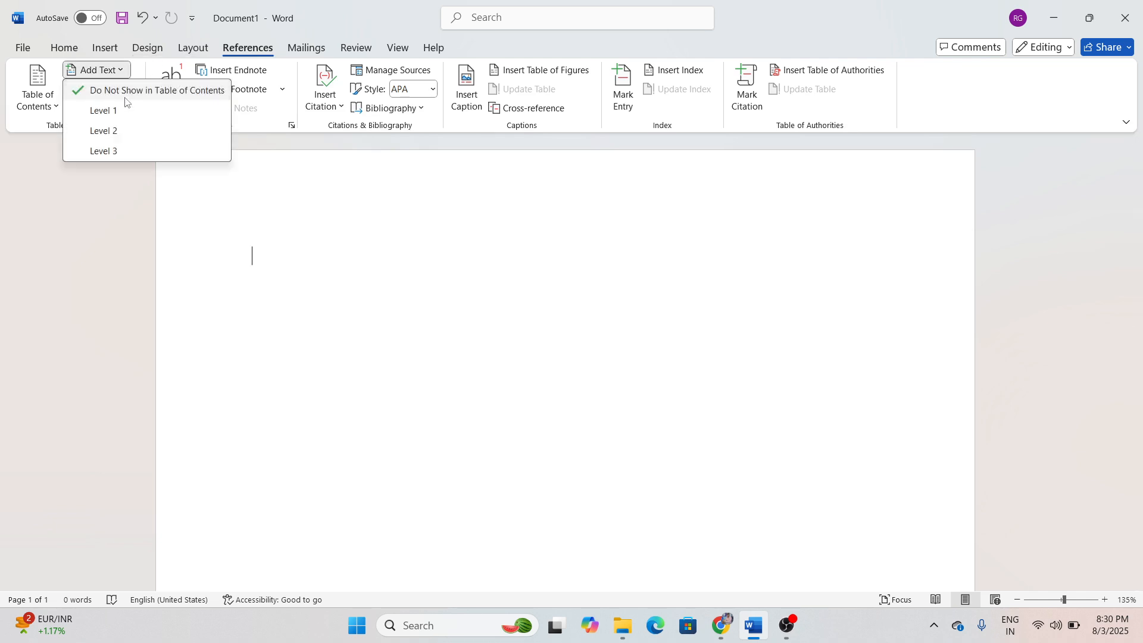
left_click(114, 156)
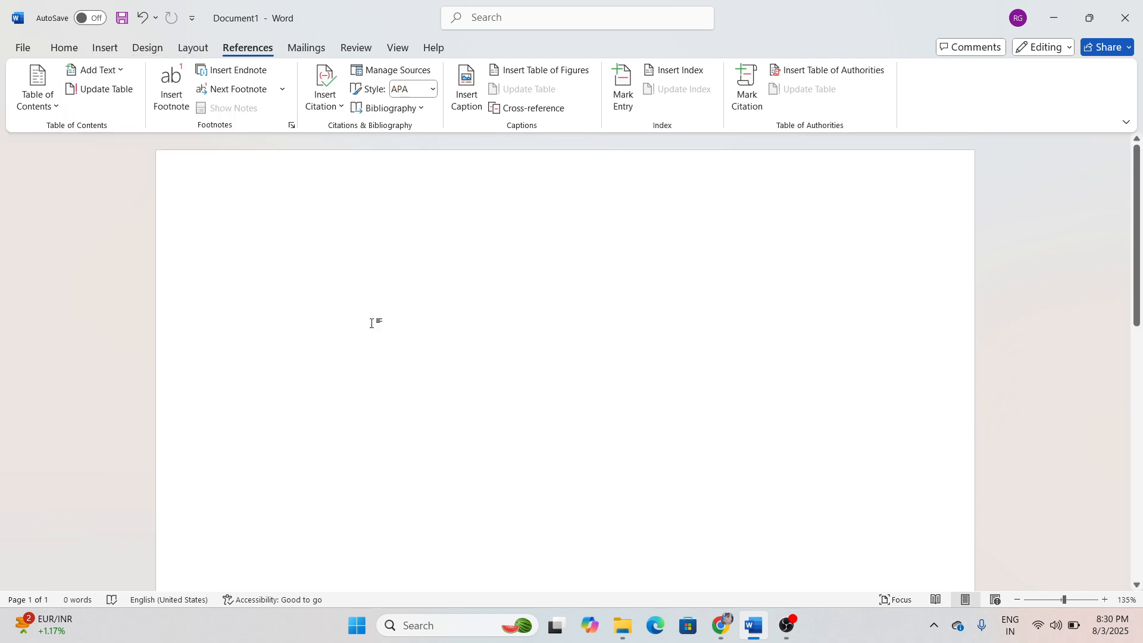
type("chapter 1")
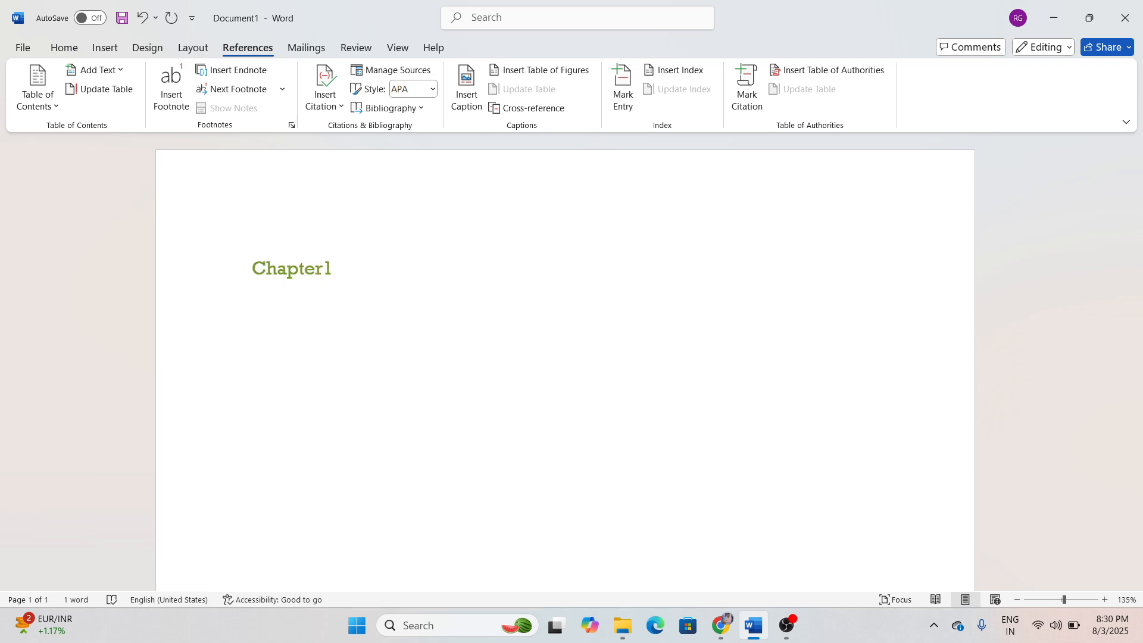
Step: Generate sample body paragraphs below the chapter heading with =rand()
key("Return")
type("=rand()")
key("Return")
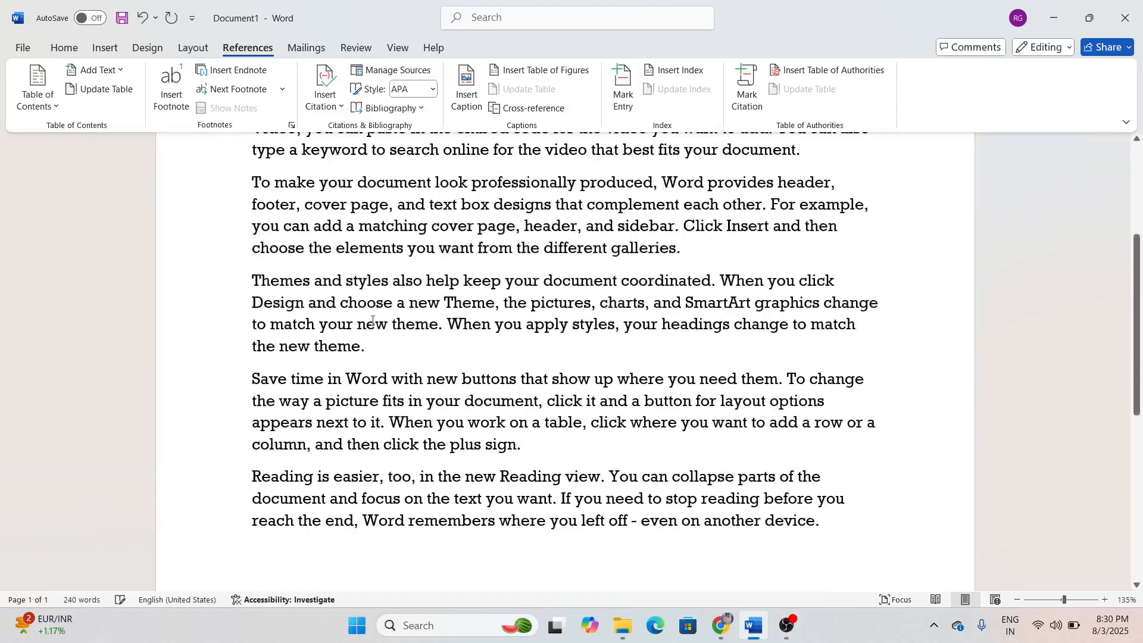
scroll(372, 320, "up", 5)
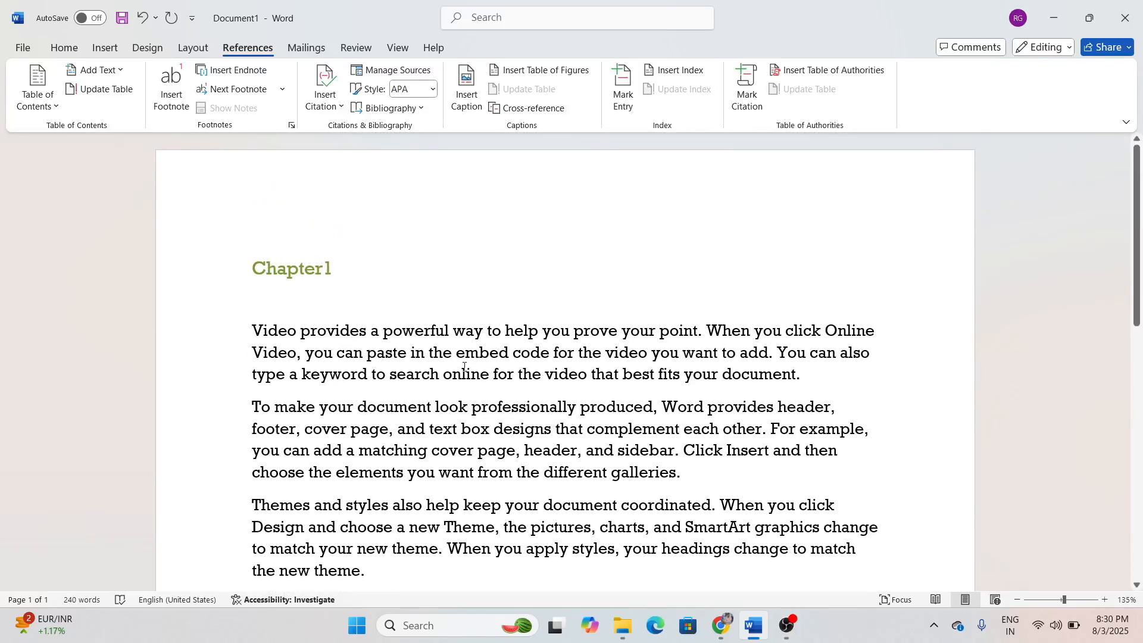
scroll(464, 366, "down", 5)
scroll(316, 262, "up", 4)
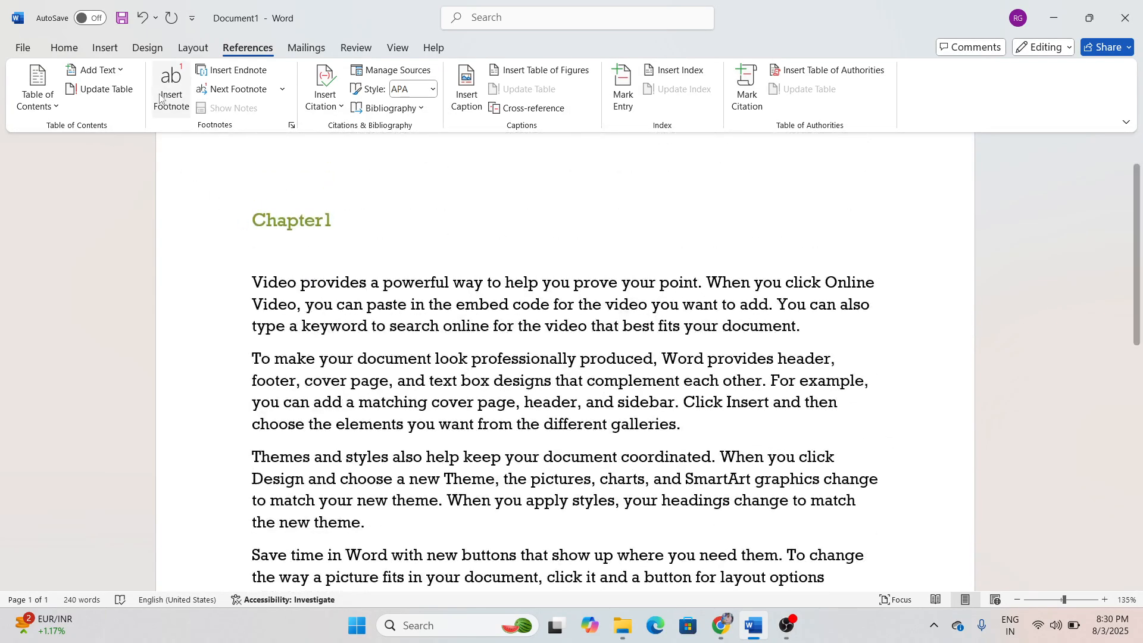
Step: Try the first built-in style set and the one with a shaded heading bar on the document
left_click(147, 47)
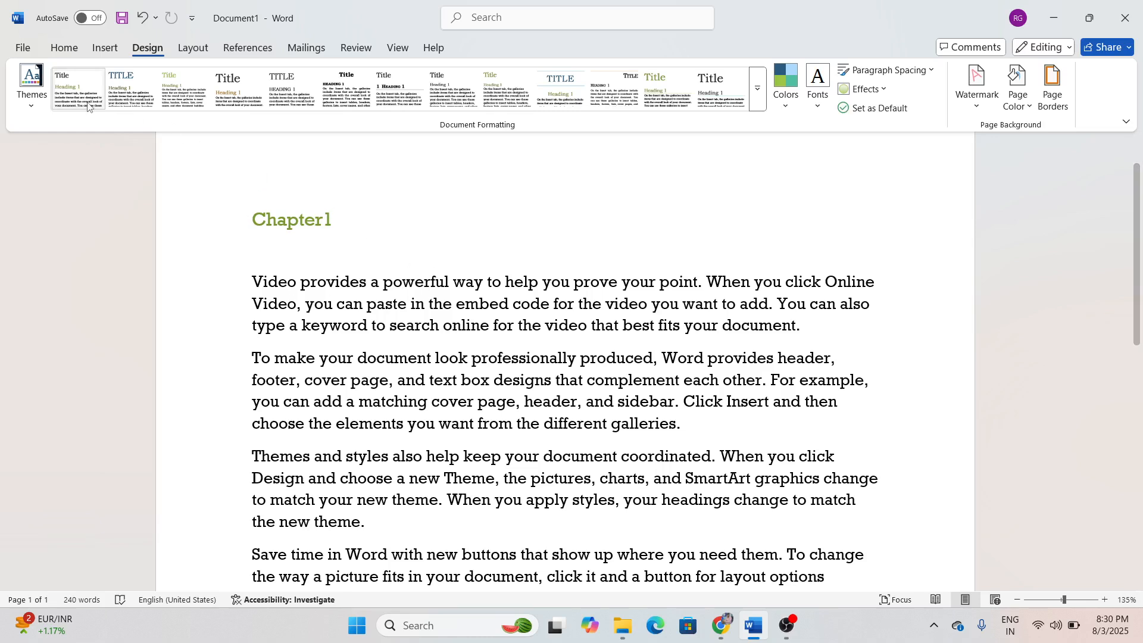
left_click(758, 106)
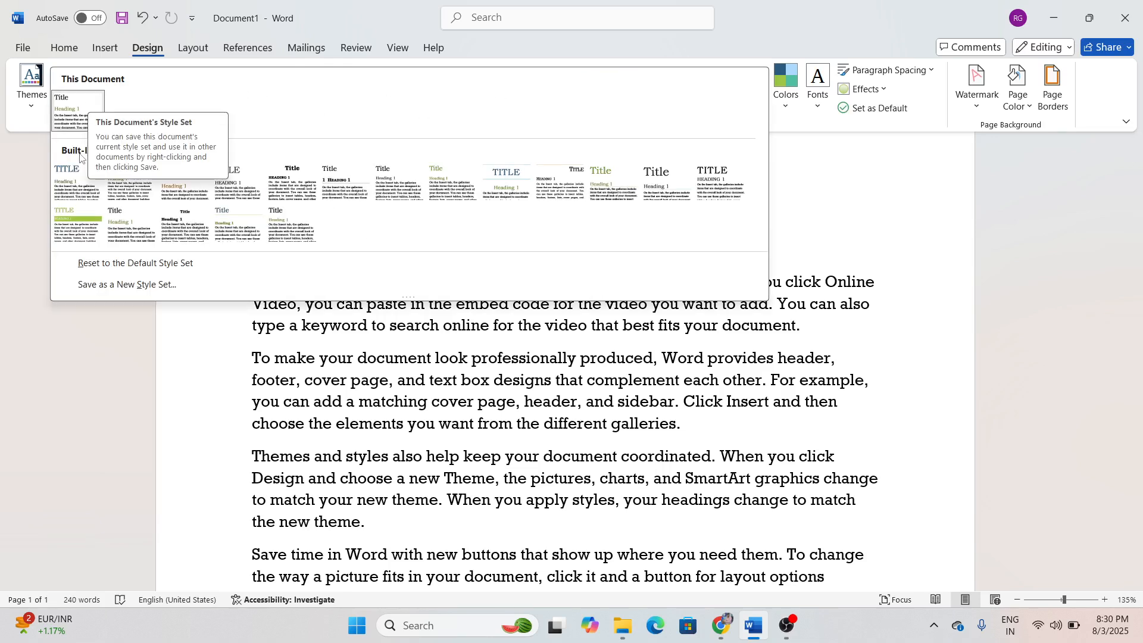
left_click(76, 183)
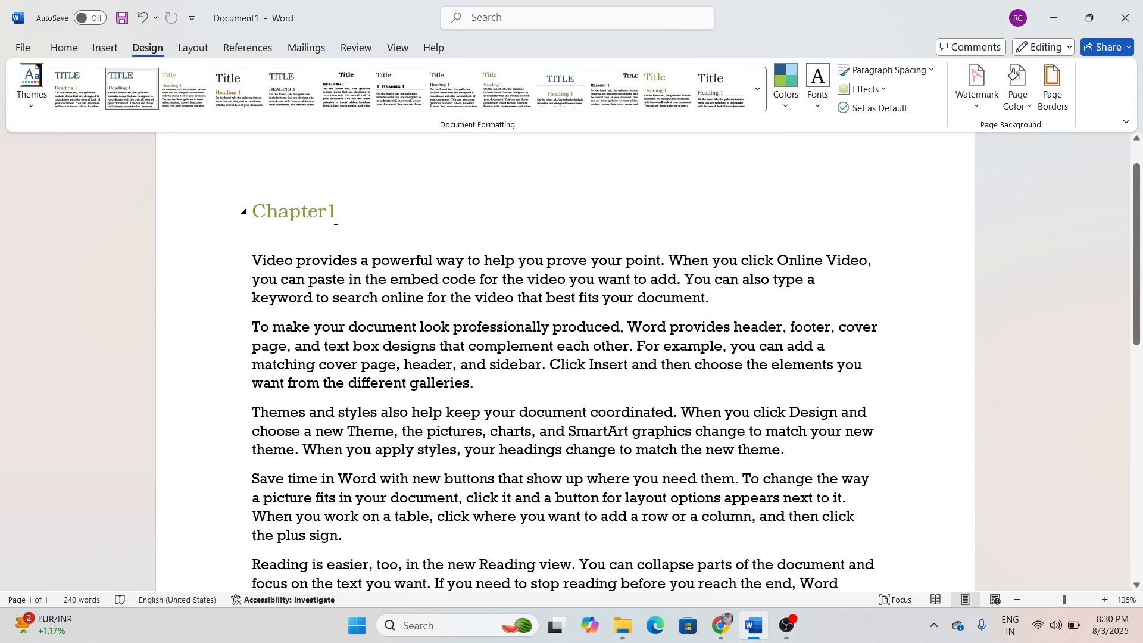
left_click(759, 100)
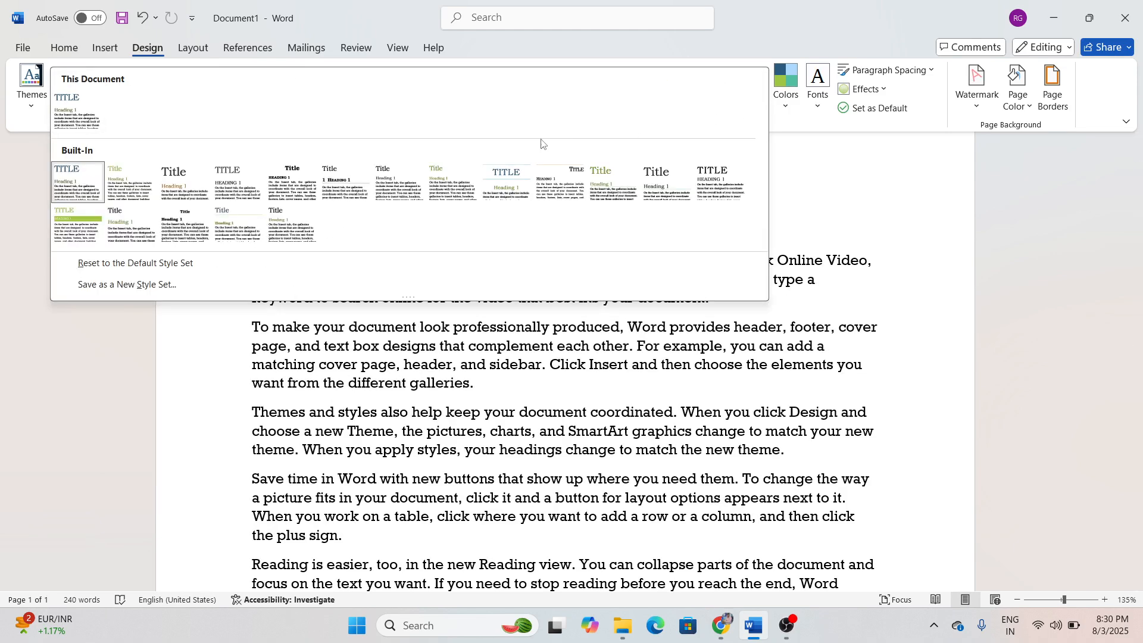
left_click(70, 239)
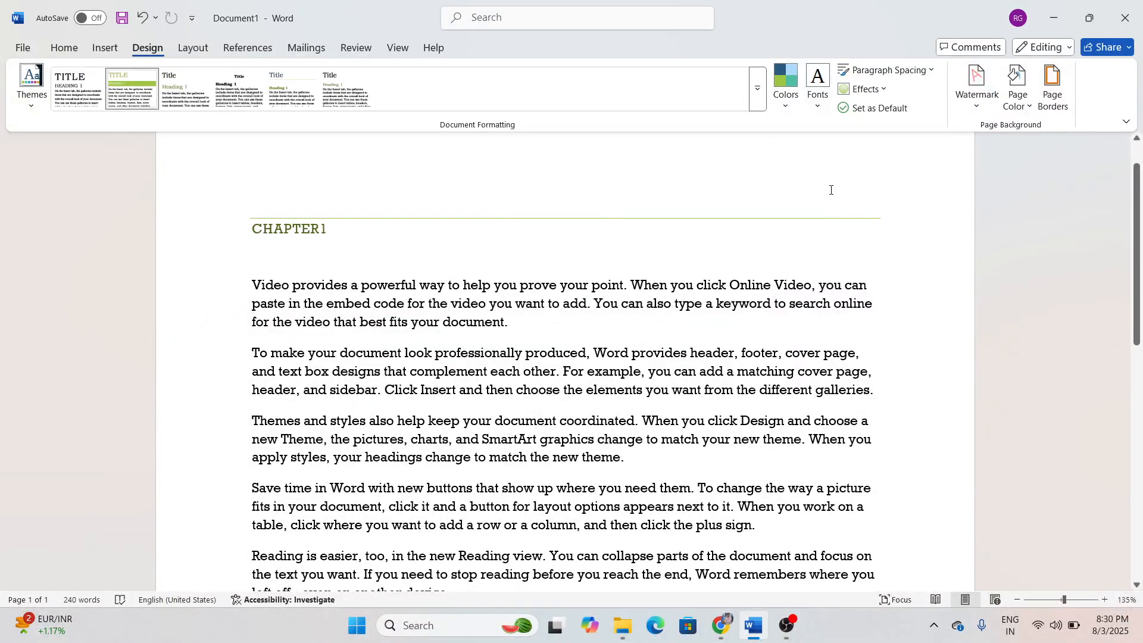
Step: Apply the built-in style set with the centred title and heading to the document
left_click(757, 89)
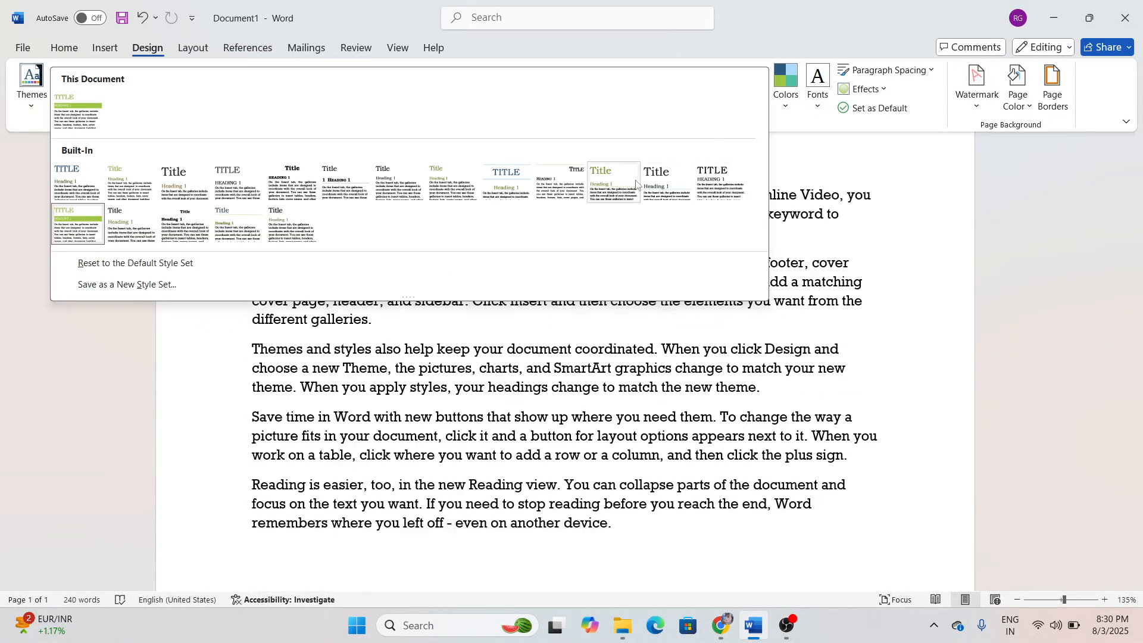
left_click(521, 181)
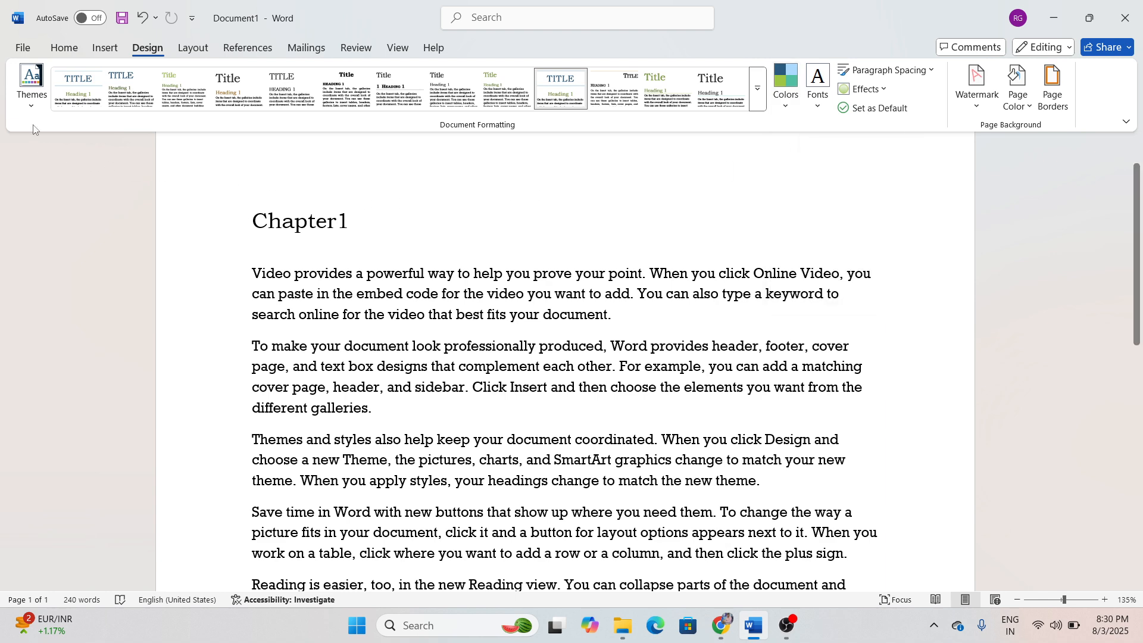
Step: Preview other themes on the document, and examine the body font and font colour palette of the current theme
left_click(35, 102)
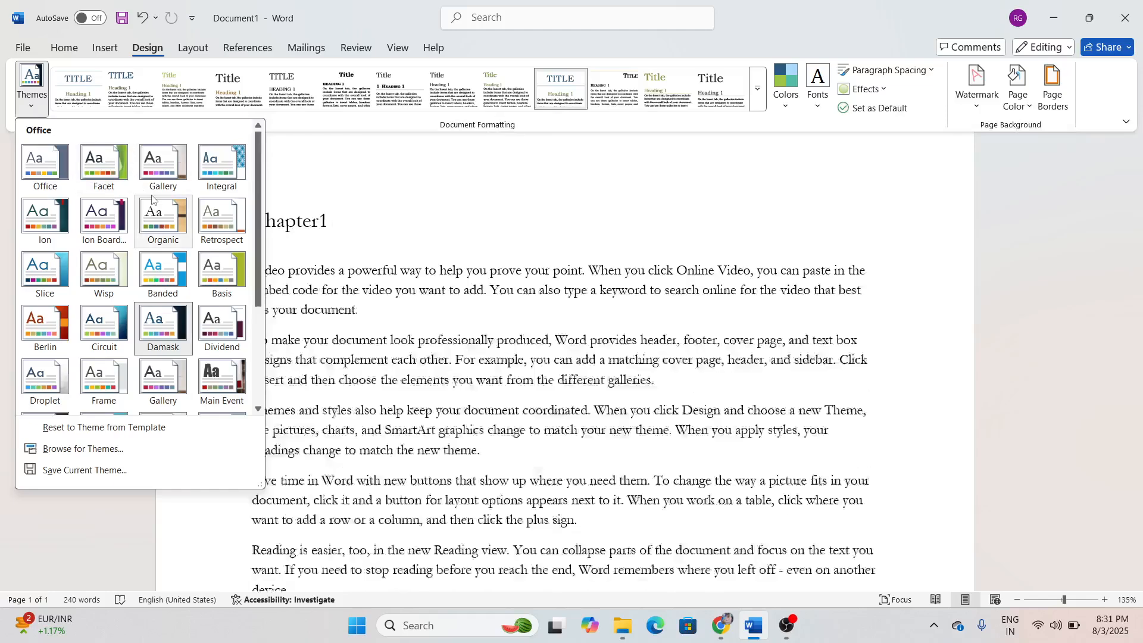
left_click(488, 229)
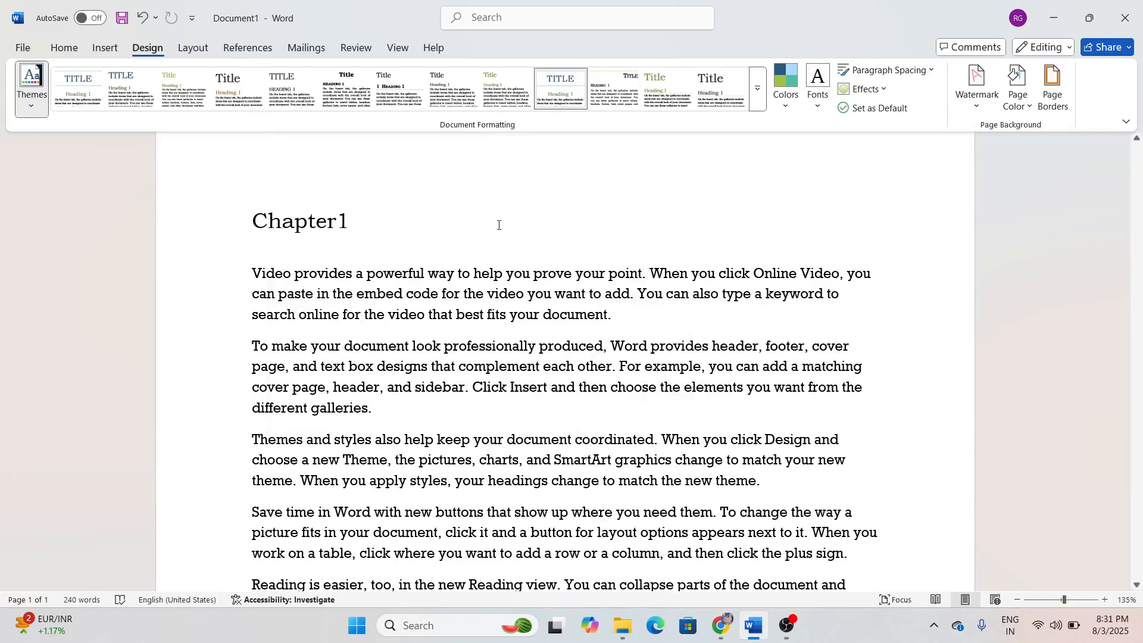
left_click(67, 50)
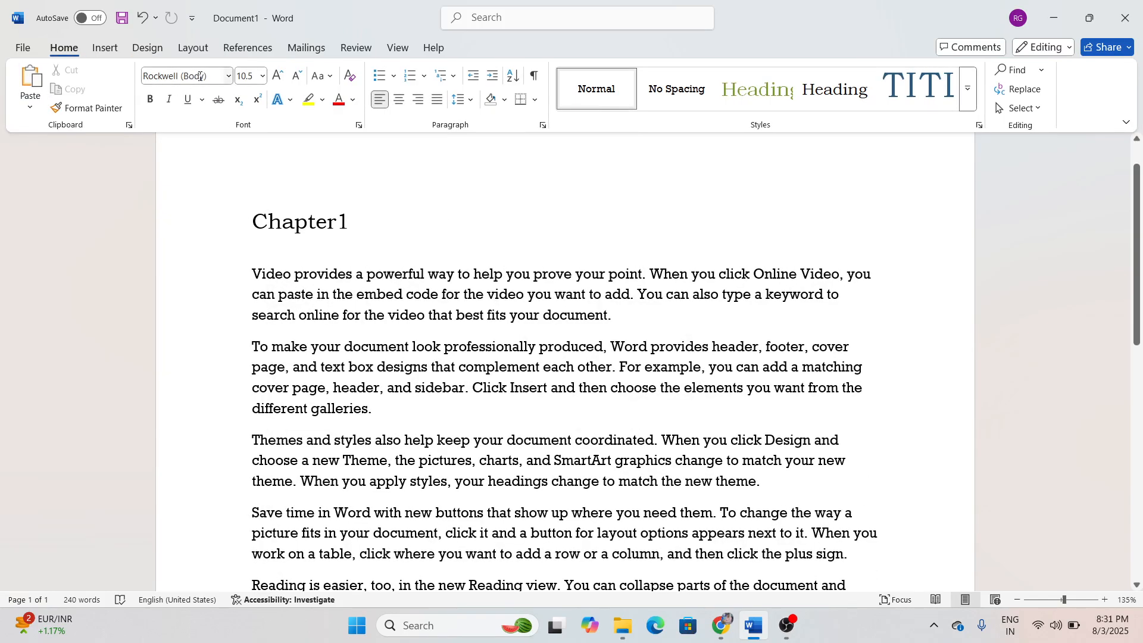
left_click(353, 99)
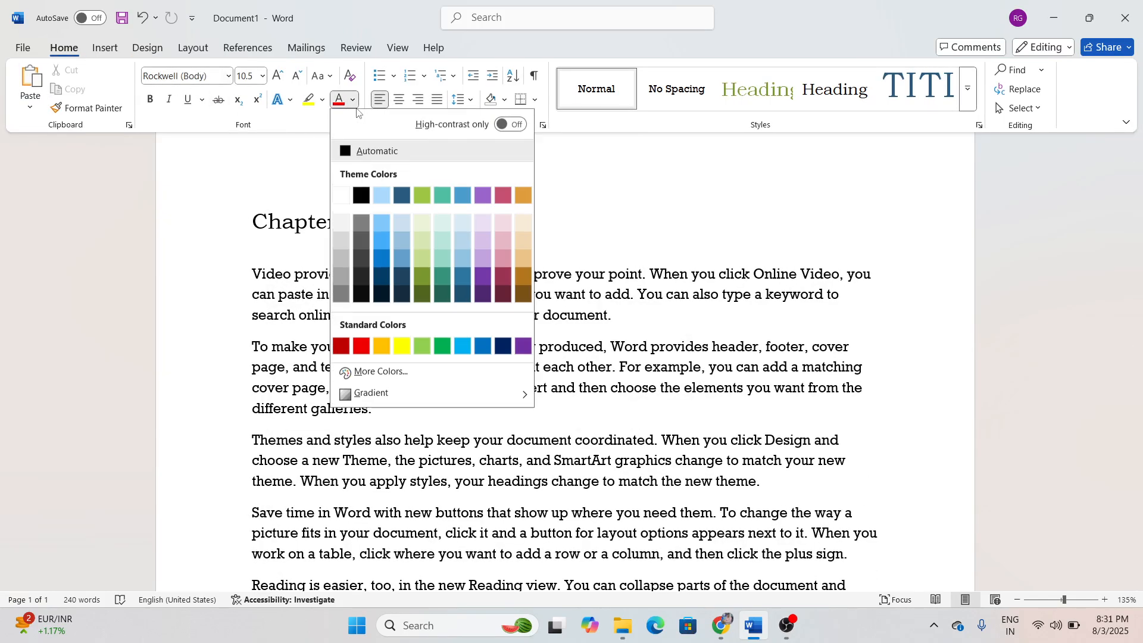
scroll(423, 254, "down", 3)
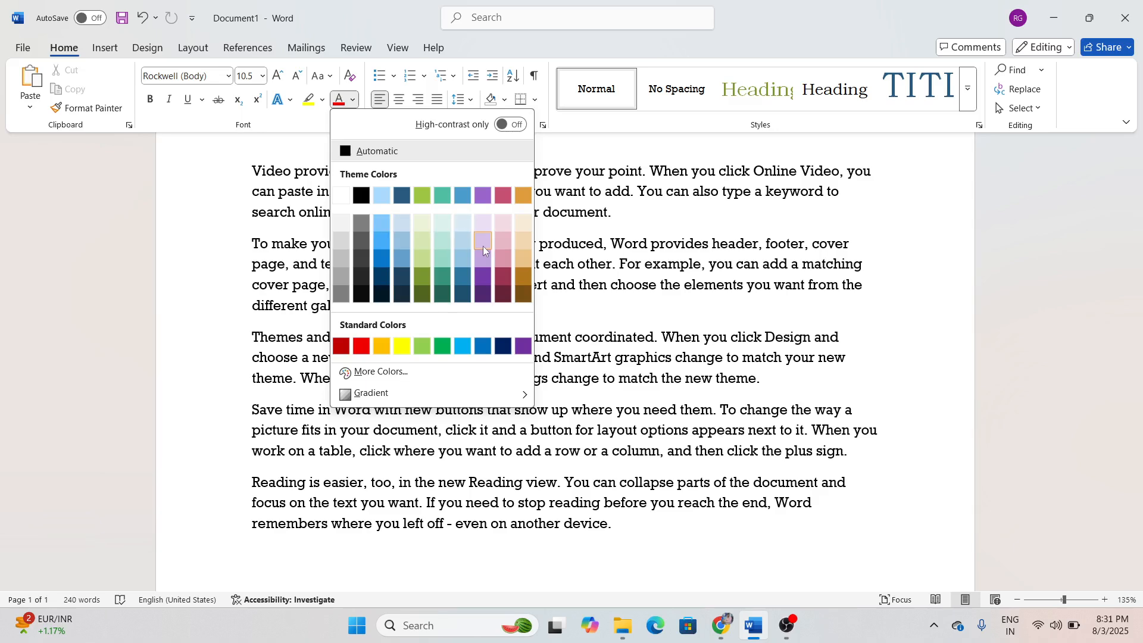
scroll(483, 245, "up", 3)
left_click(568, 217)
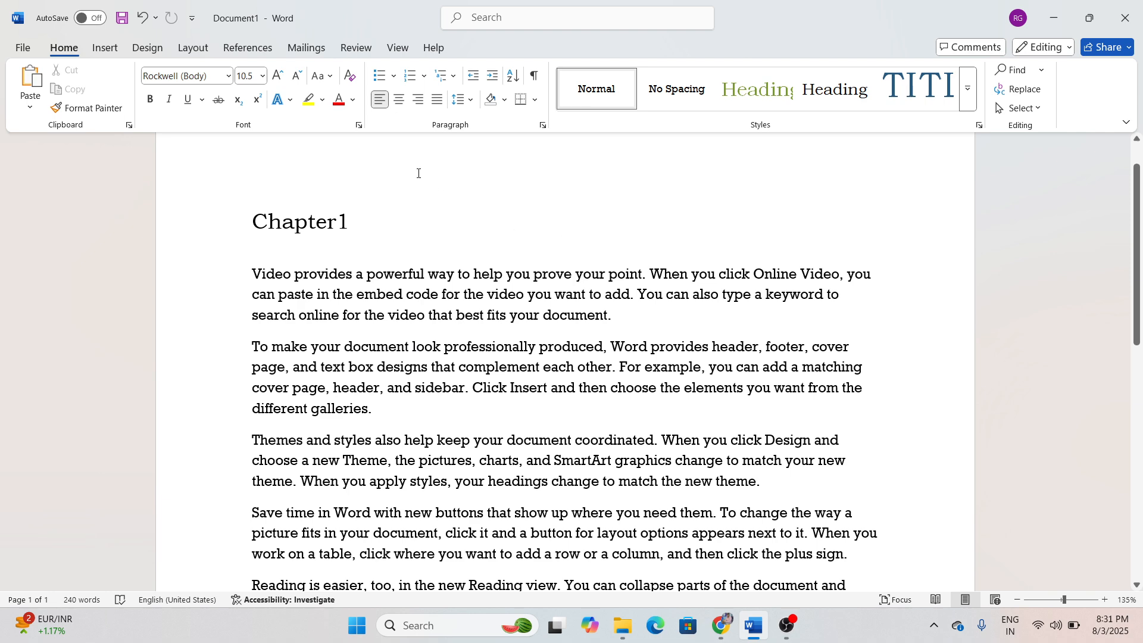
left_click(353, 99)
scroll(455, 190, "down", 3)
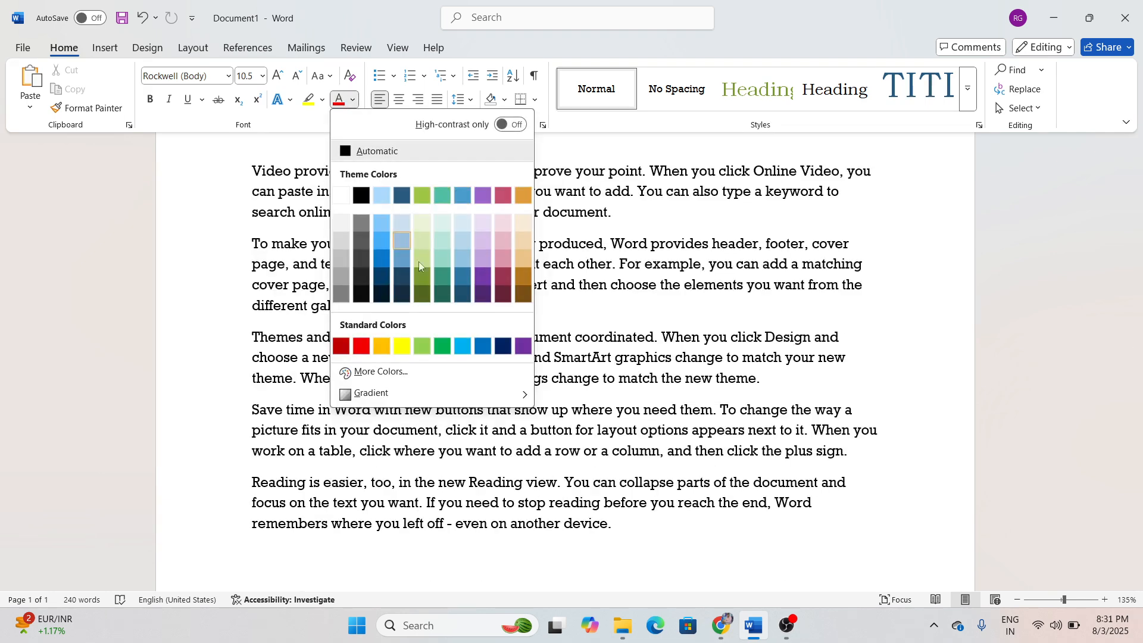
scroll(466, 247, "up", 3)
scroll(483, 253, "down", 3)
scroll(476, 238, "up", 3)
left_click(469, 223)
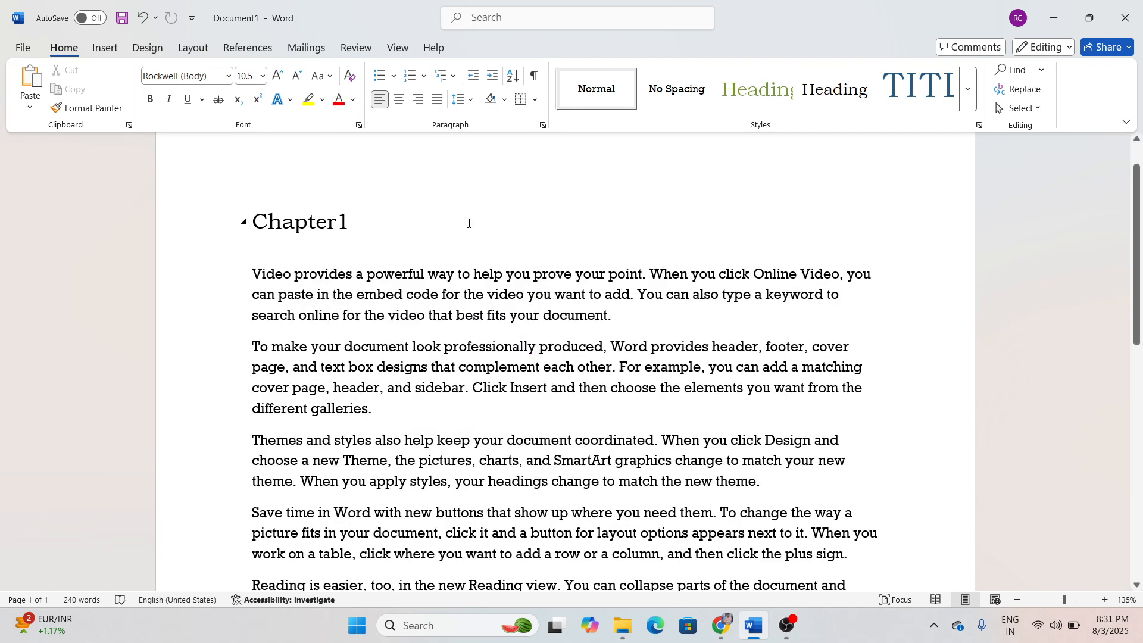
Step: Examine the theme colour sets available for the document
left_click(192, 48)
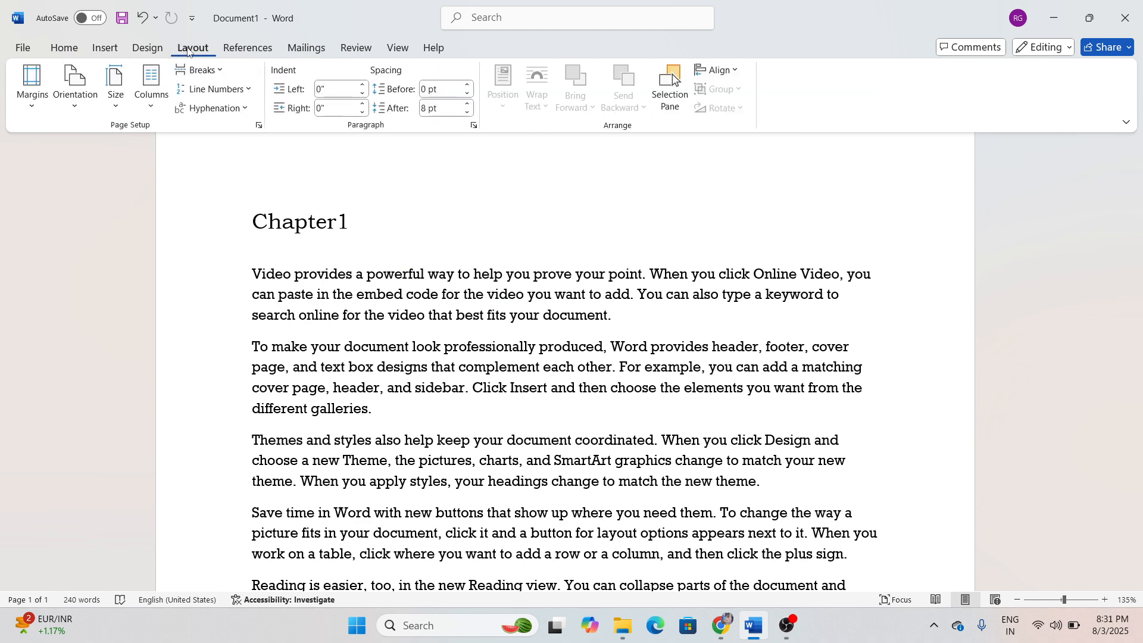
left_click(147, 48)
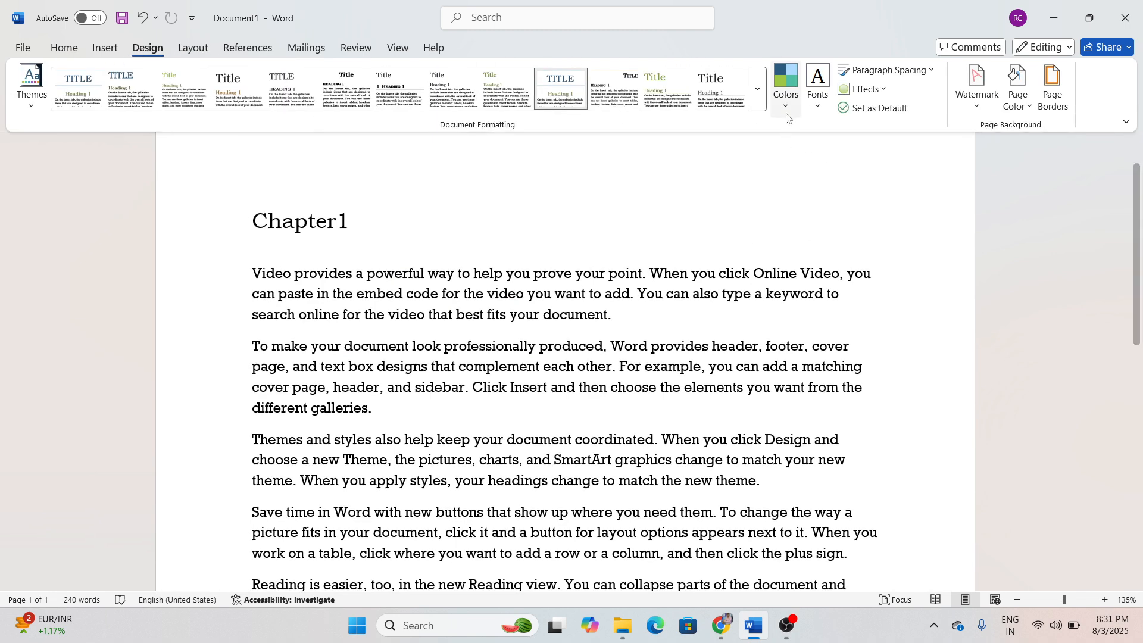
left_click(786, 86)
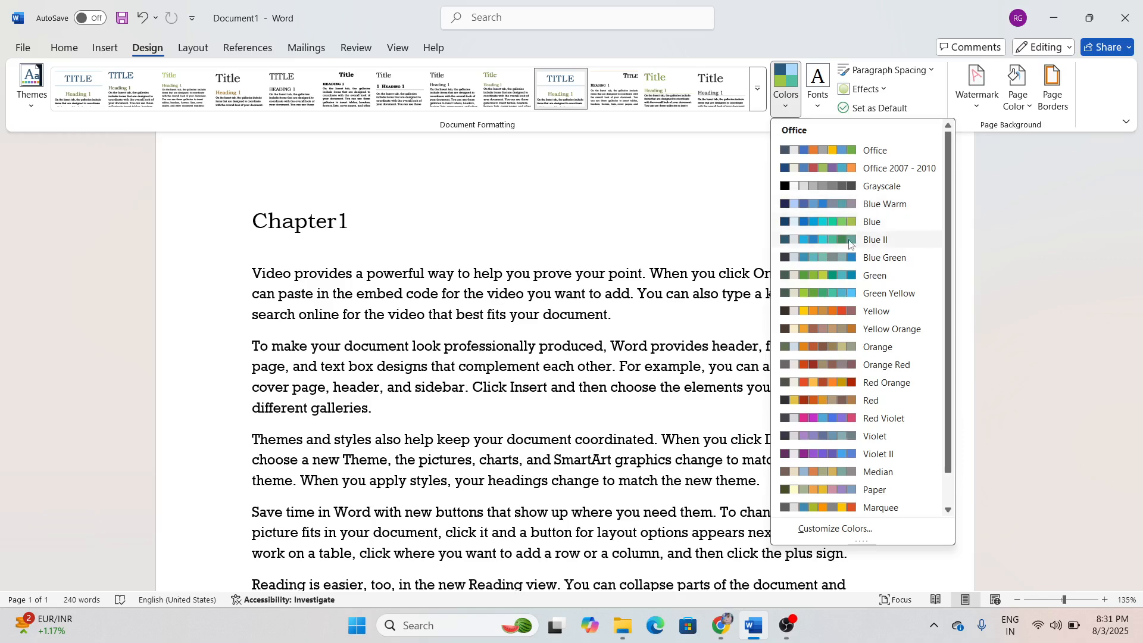
scroll(866, 417, "down", 1)
scroll(867, 367, "up", 1)
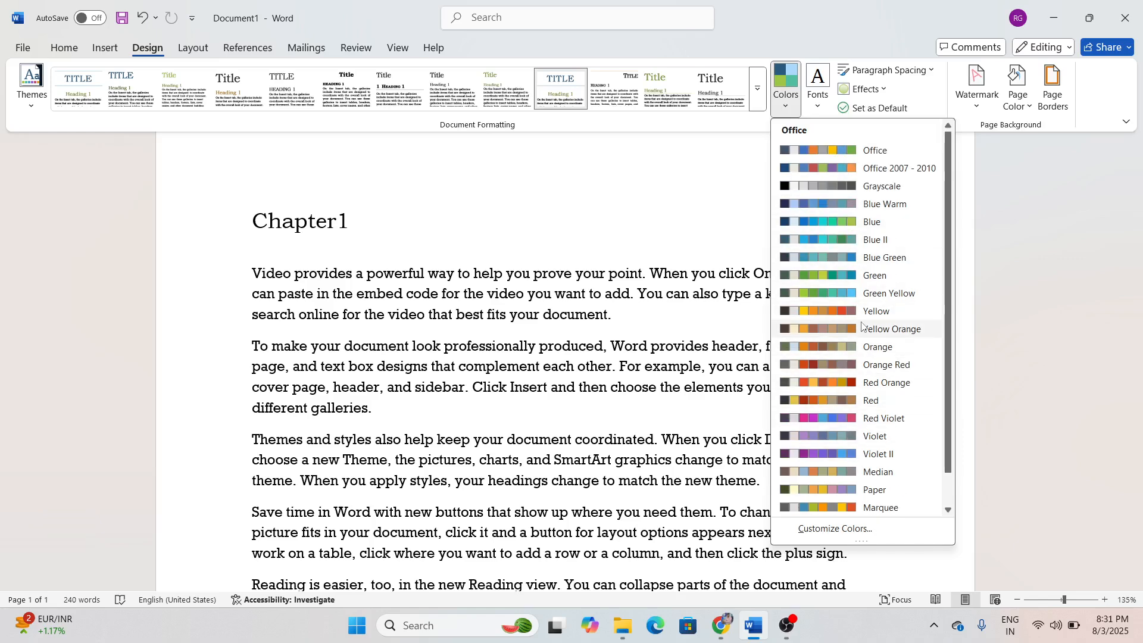
left_click(972, 280)
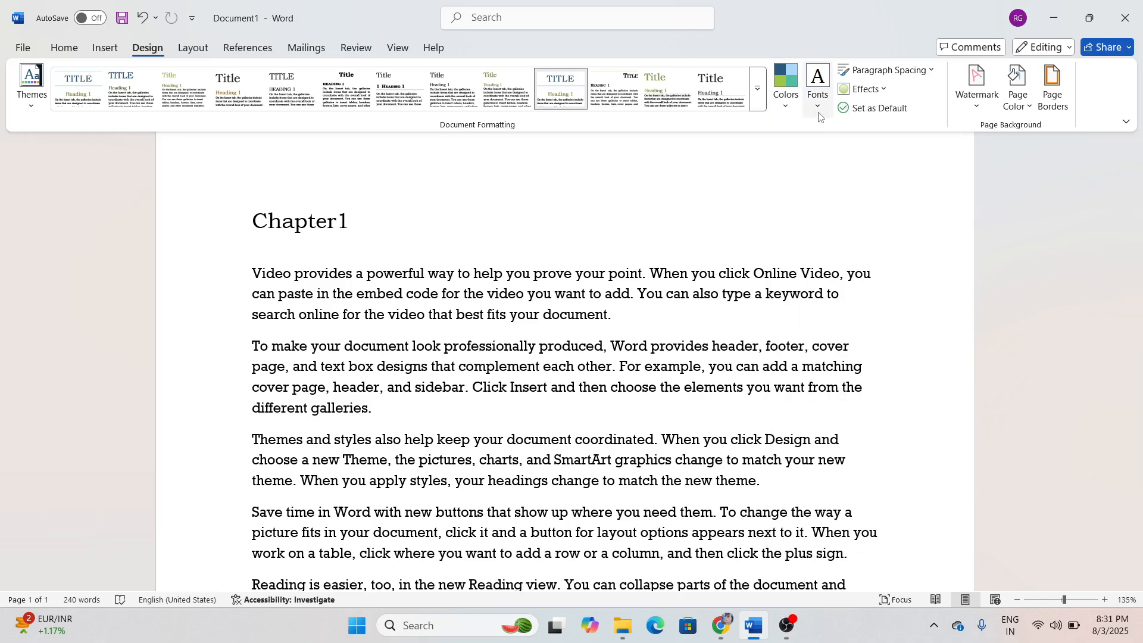
Step: Preview other theme font sets and the built-in paragraph spacing options on the document
left_click(818, 86)
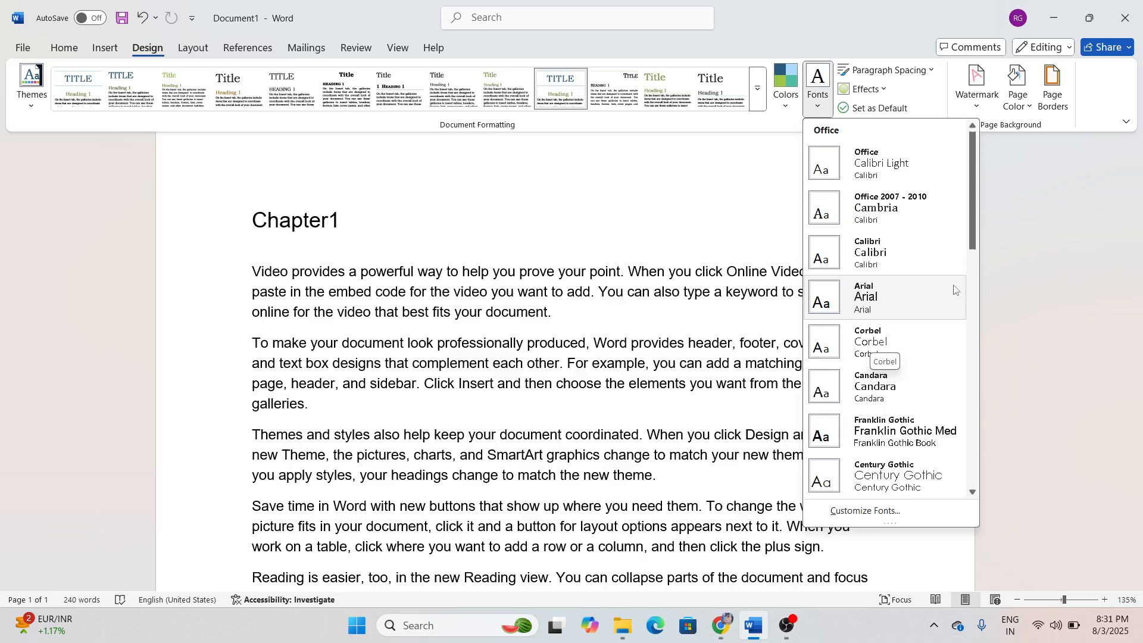
left_click(1004, 254)
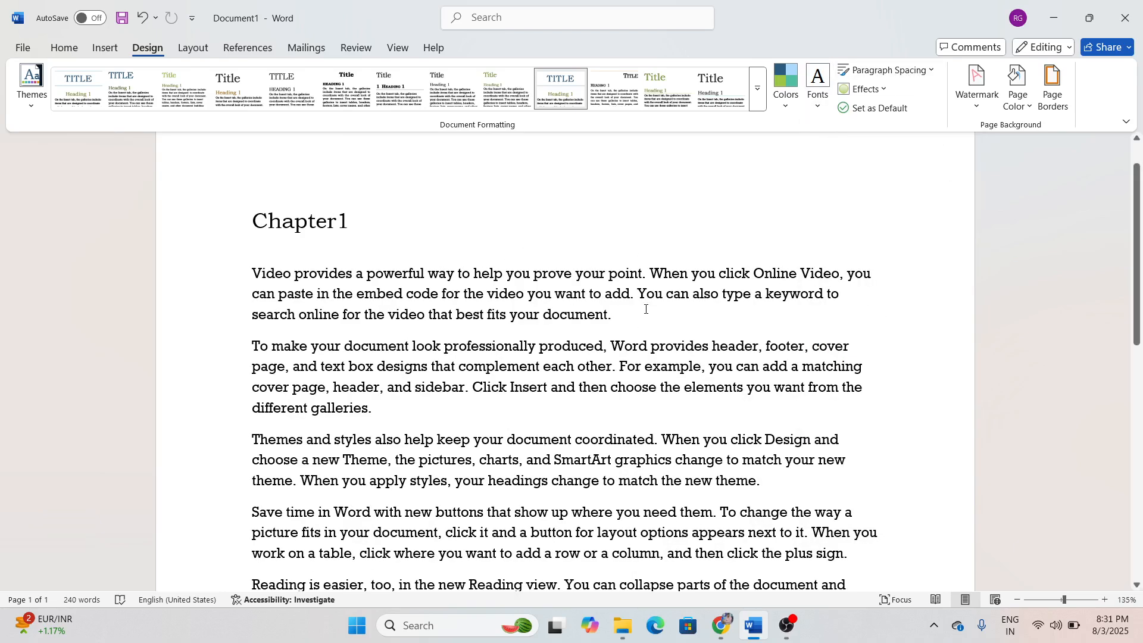
scroll(645, 309, "down", 4)
scroll(564, 306, "up", 3)
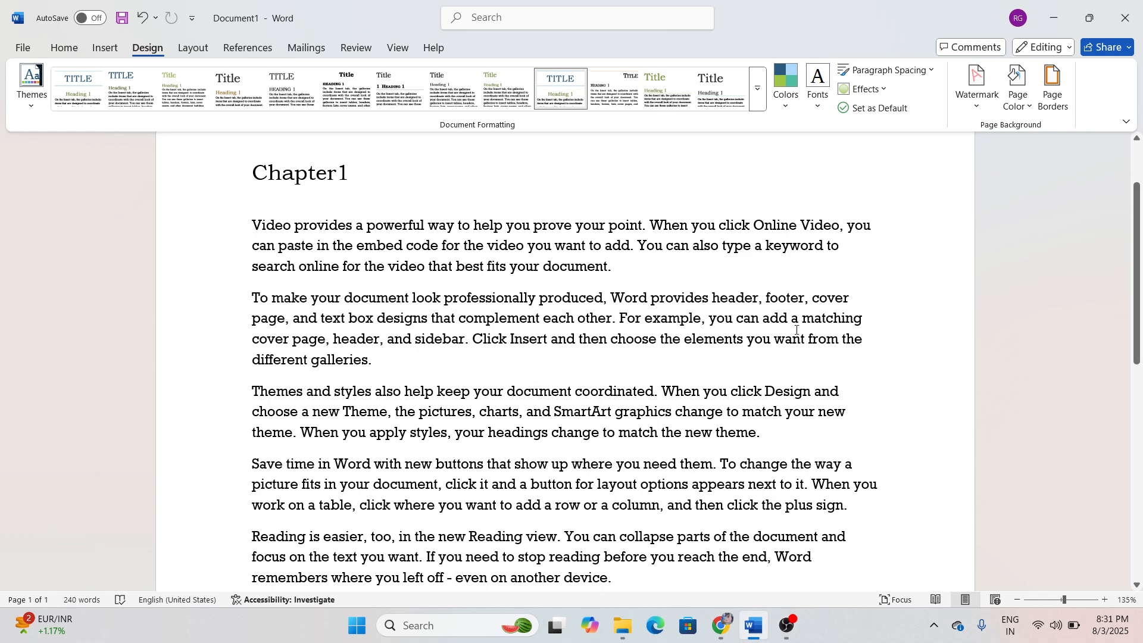
left_click(928, 71)
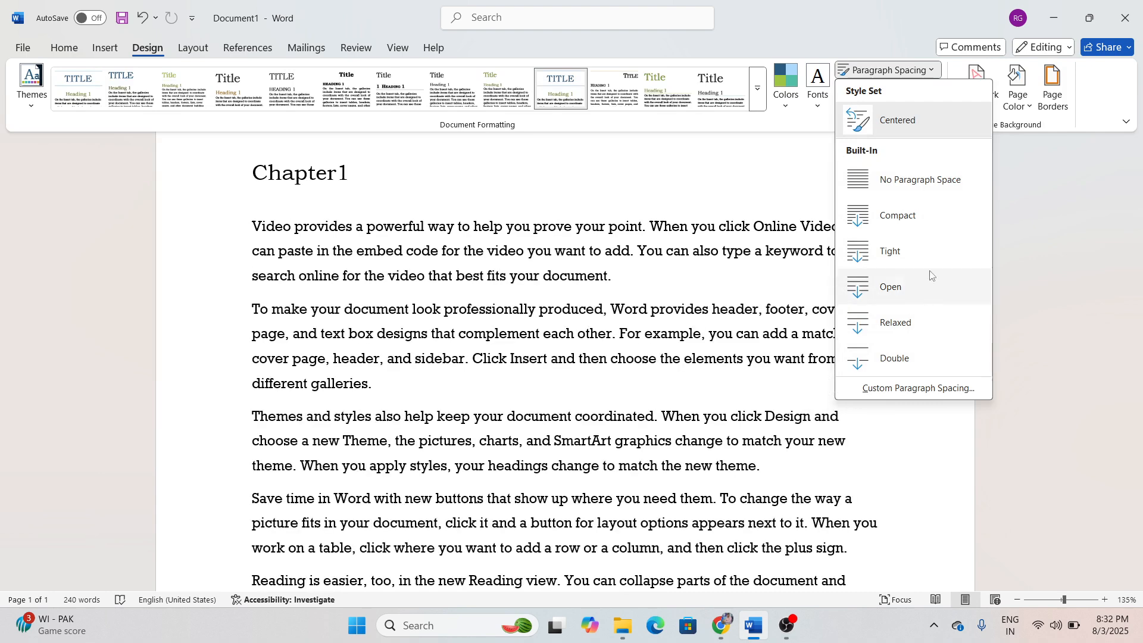
left_click(1015, 186)
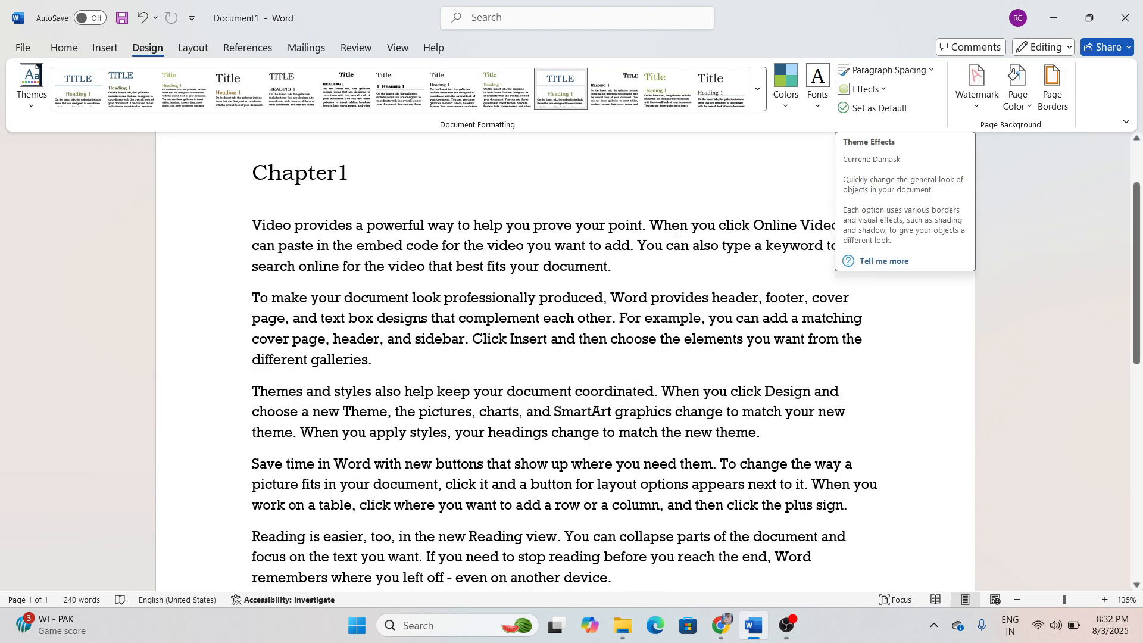
Step: Draw a rounded rectangle about 2.59" wide and 2.28" high below the body paragraphs
left_click(105, 48)
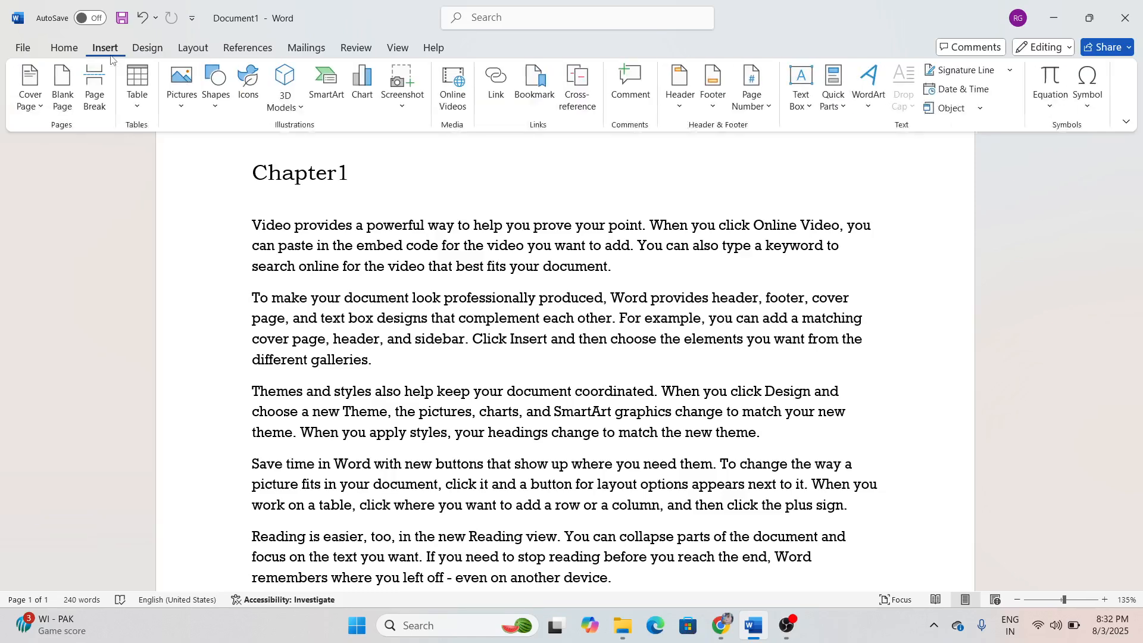
left_click(220, 106)
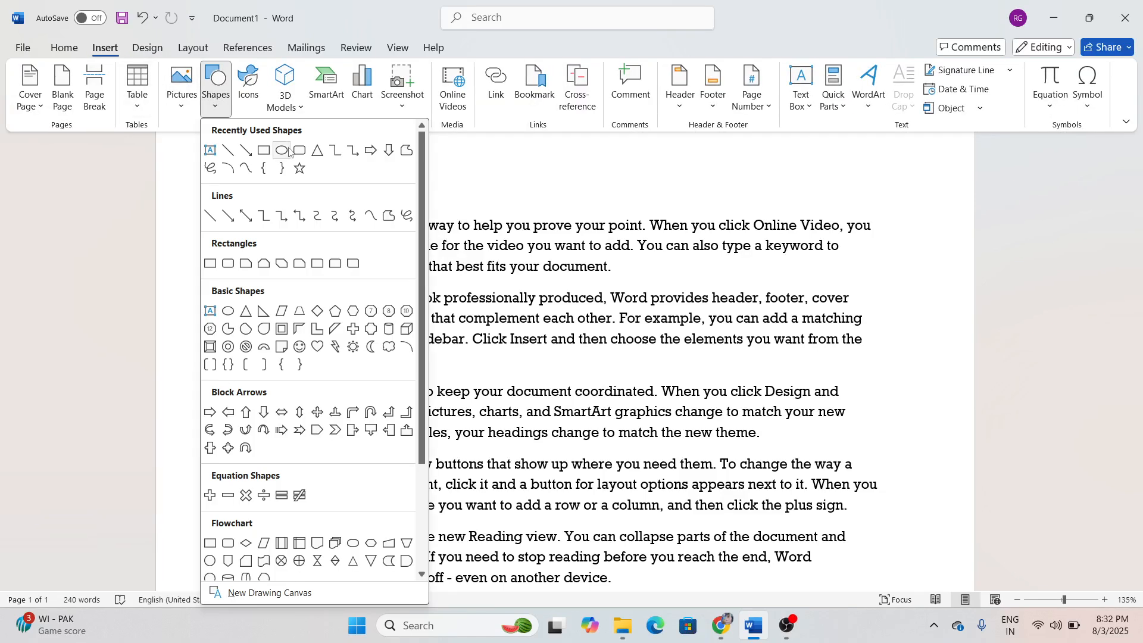
left_click(284, 150)
scroll(357, 268, "down", 4)
mouse_move(348, 220)
left_mouse_down()
mouse_move(571, 402)
mouse_move(598, 439)
left_mouse_up()
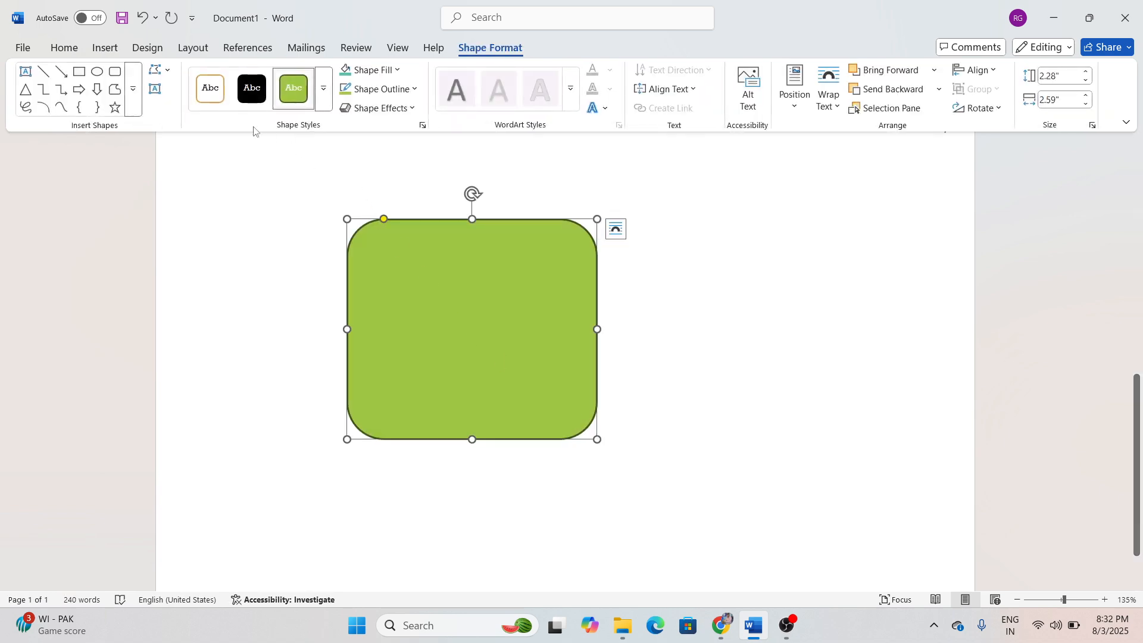
Step: Preview the theme effects, such as Grunge Texture, on the selected rounded rectangle
left_click(148, 49)
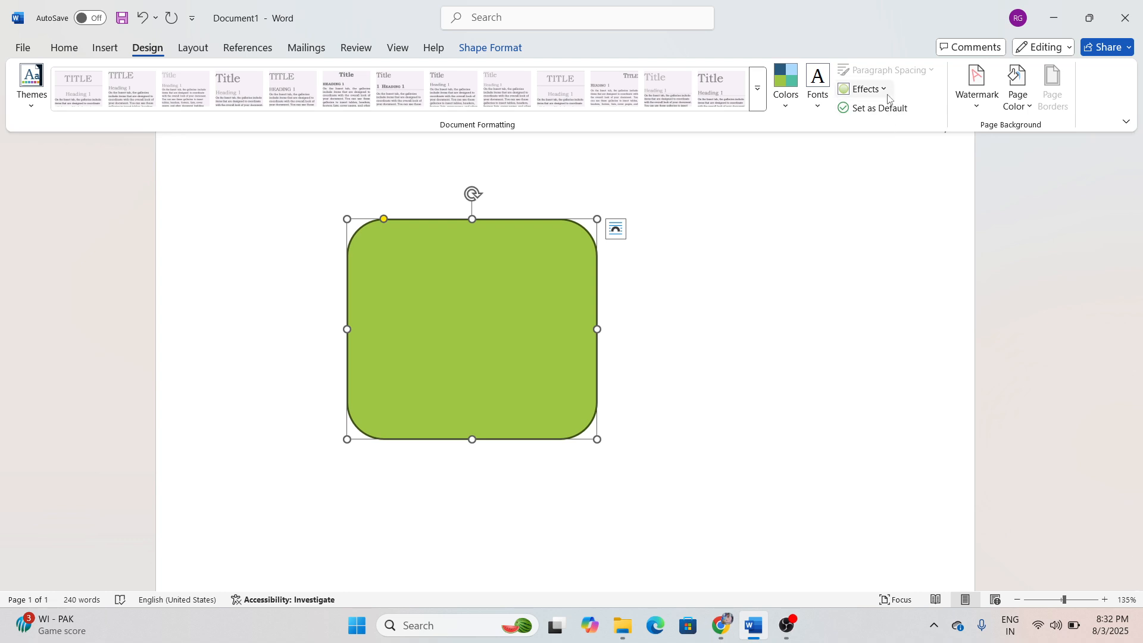
left_click(864, 89)
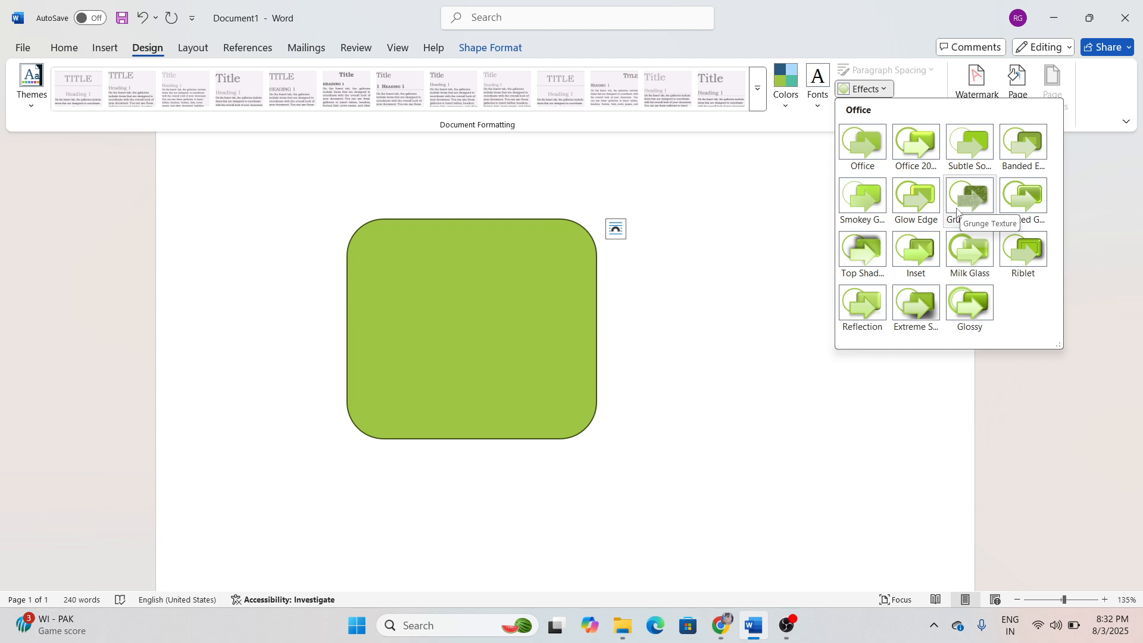
left_click(739, 305)
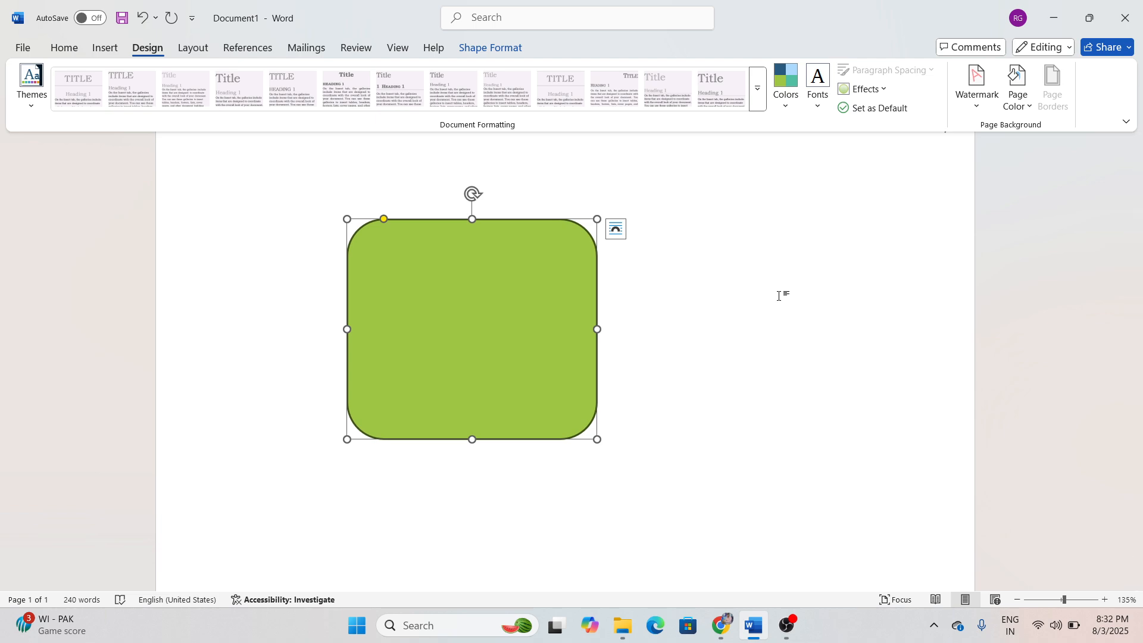
left_click(512, 49)
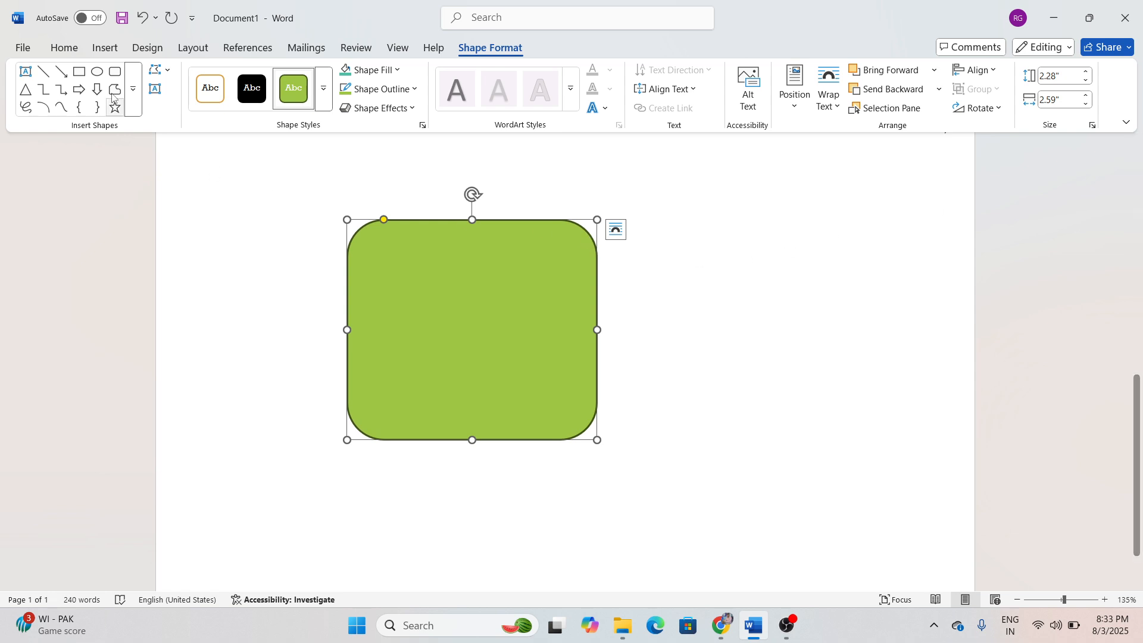
left_click(148, 47)
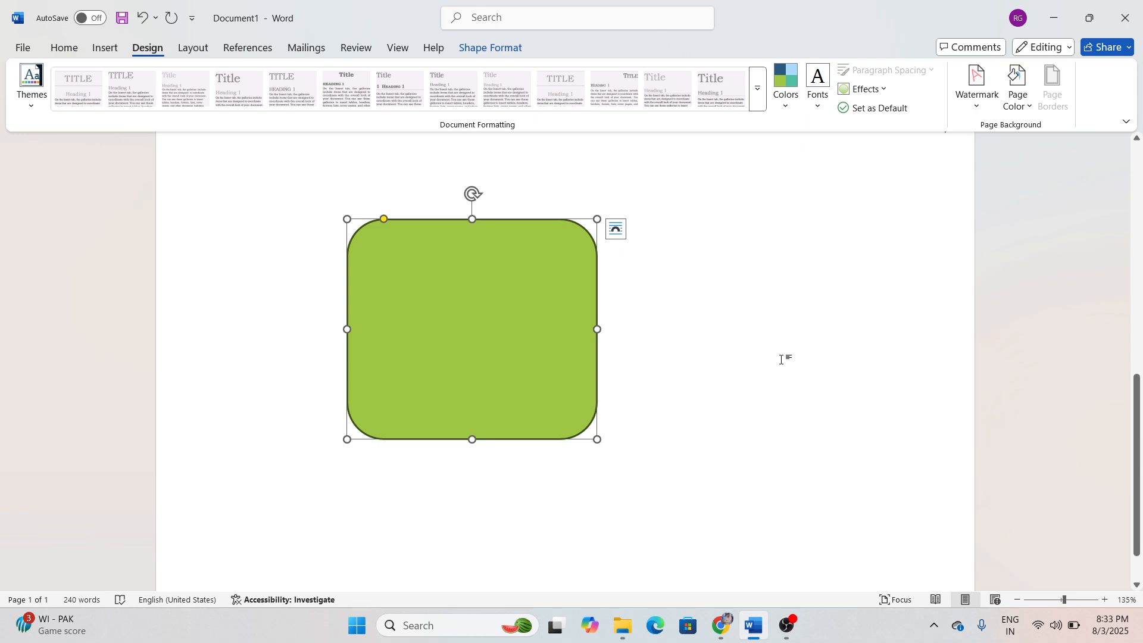
Step: Cut the rounded rectangle from the document
scroll(782, 359, "up", 2)
scroll(783, 357, "down", 1)
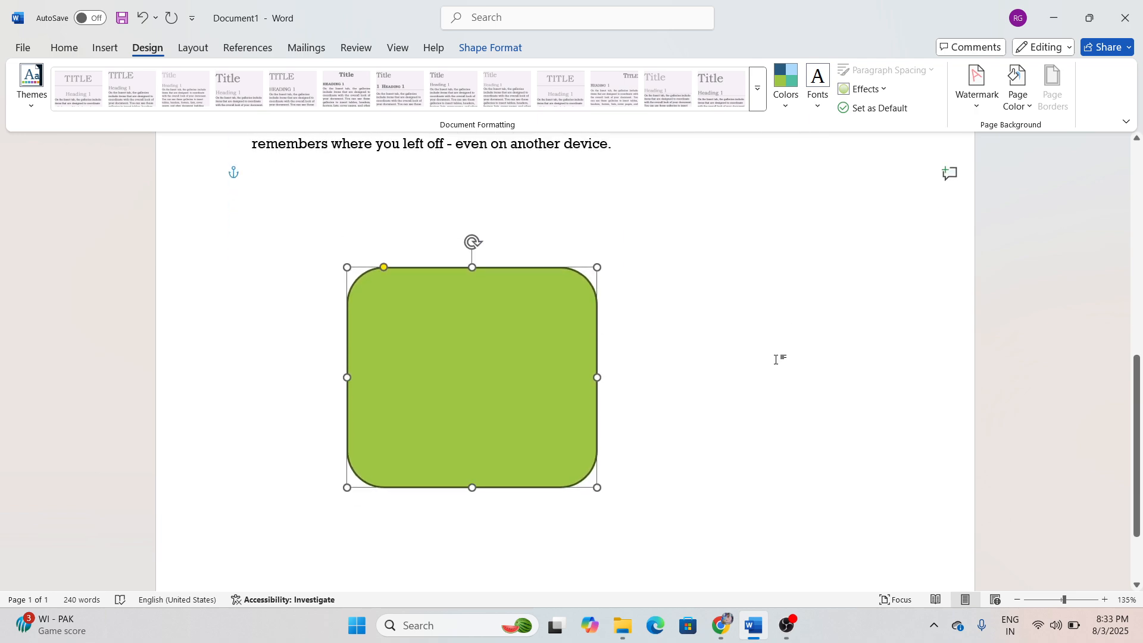
right_click(559, 361)
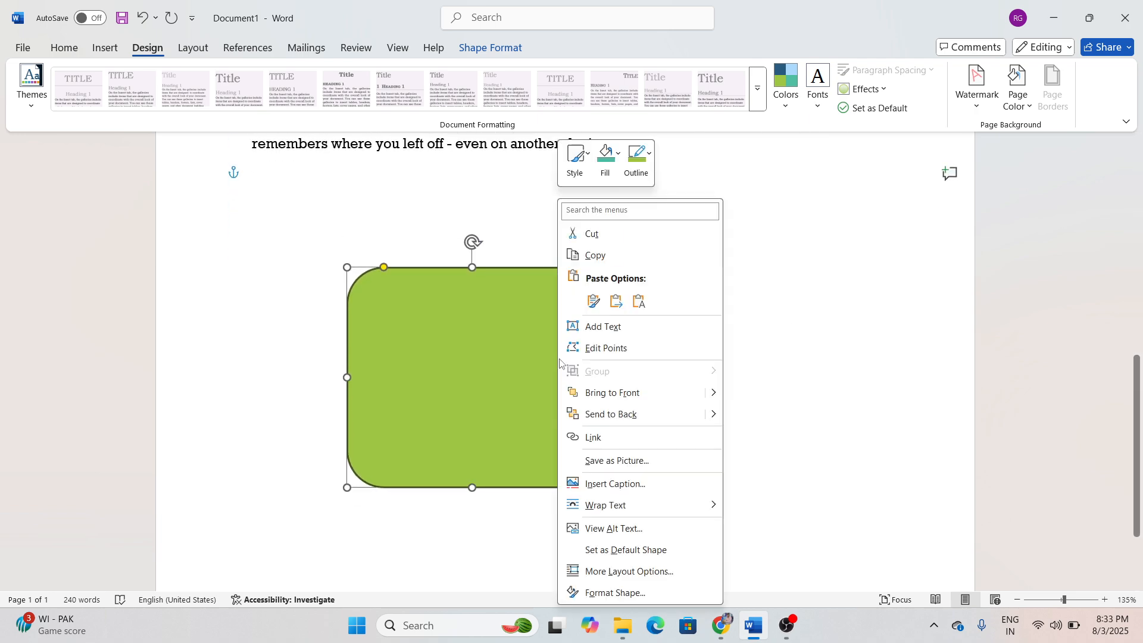
left_click(614, 238)
scroll(645, 343, "up", 3)
scroll(645, 342, "up", 2)
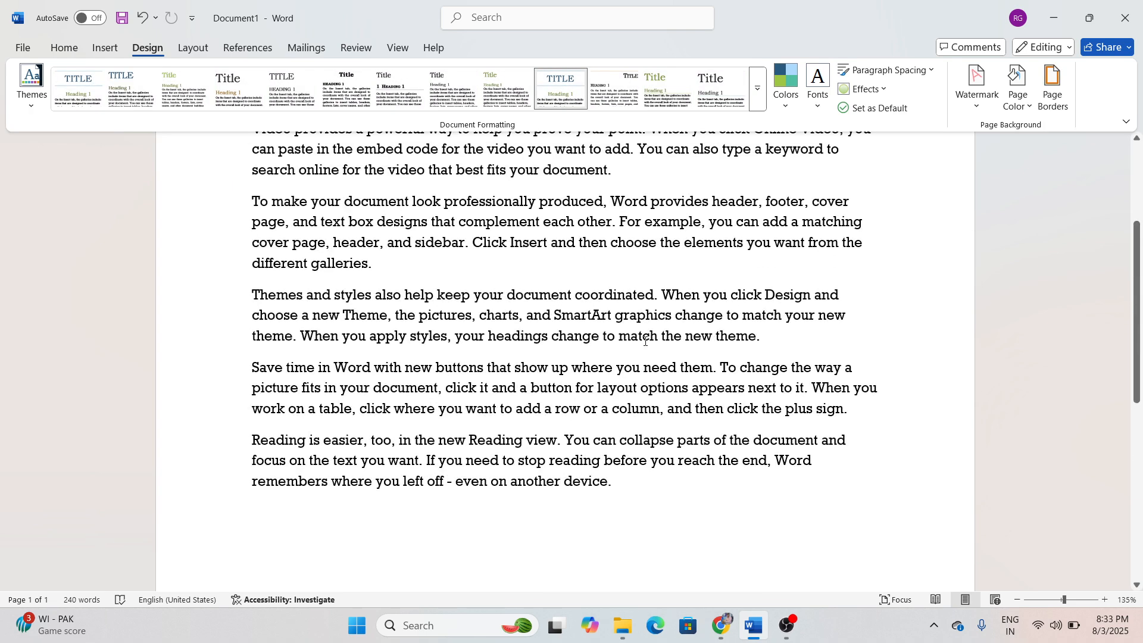
Step: Add the CONFIDENTIAL 1 watermark behind the page text, with the page zoomed out to 81%
scroll(645, 341, "down", 10)
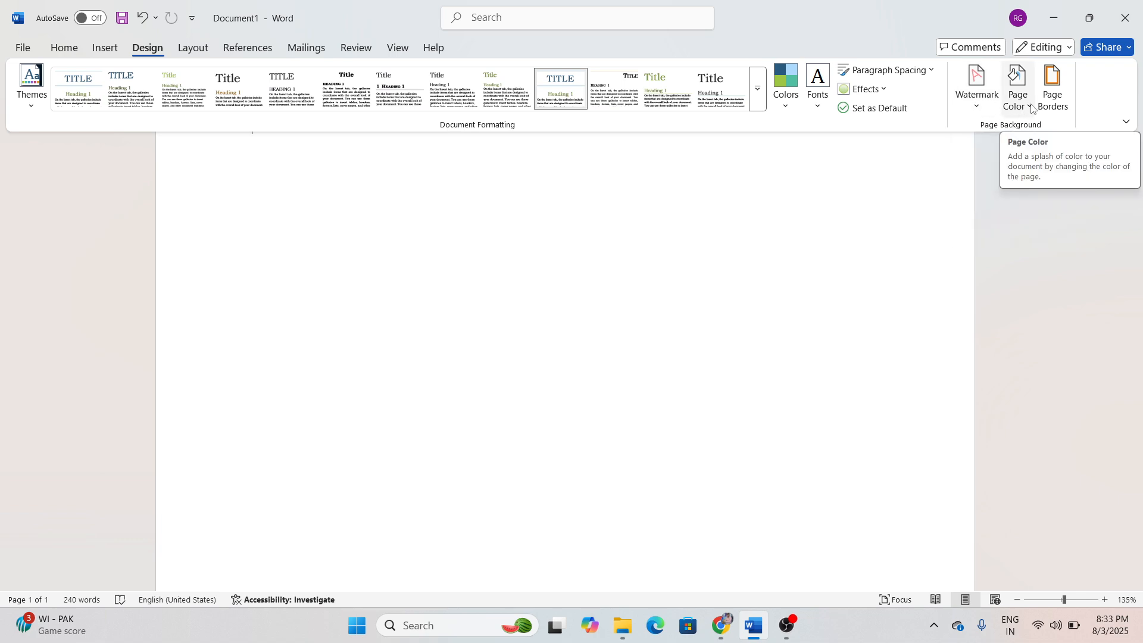
scroll(941, 244, "up", 6)
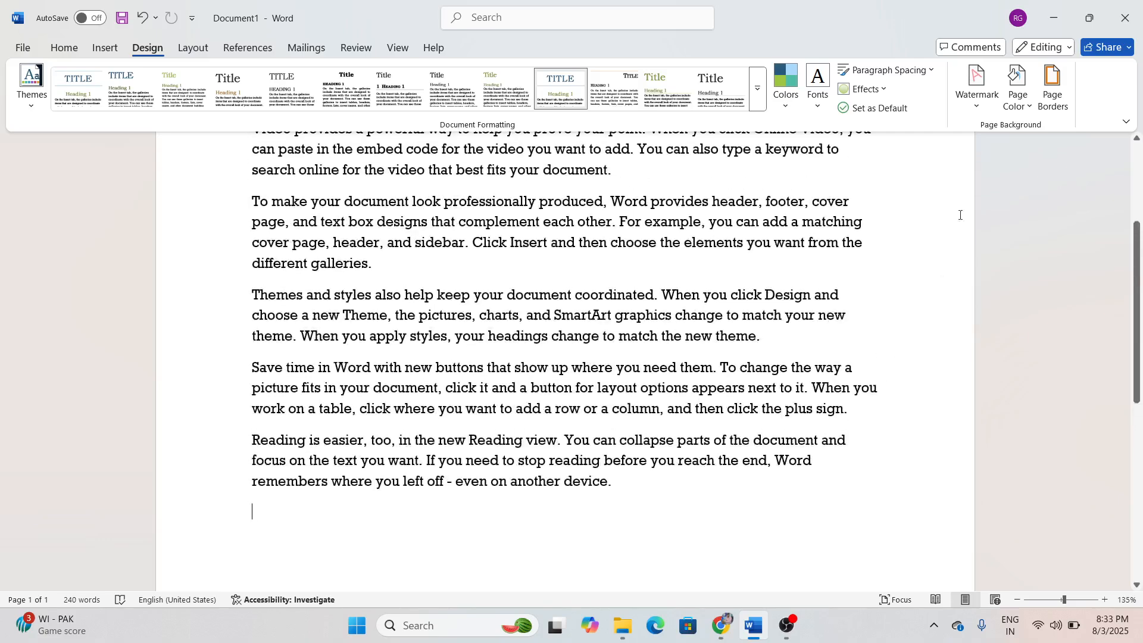
left_click(1060, 600)
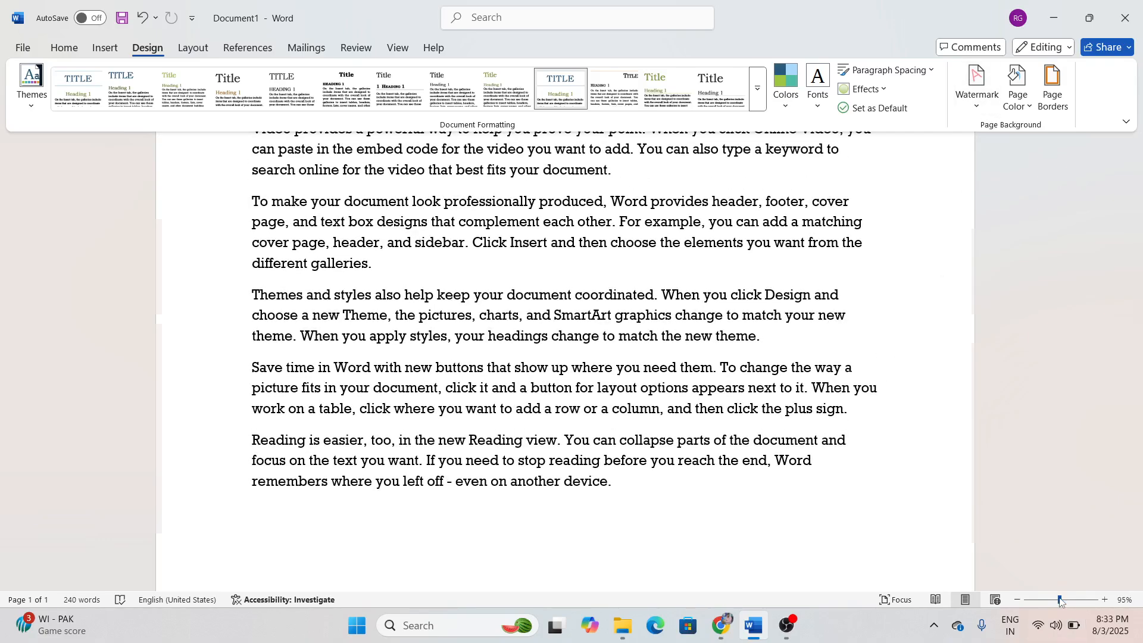
left_click_drag(1060, 600, 1053, 600)
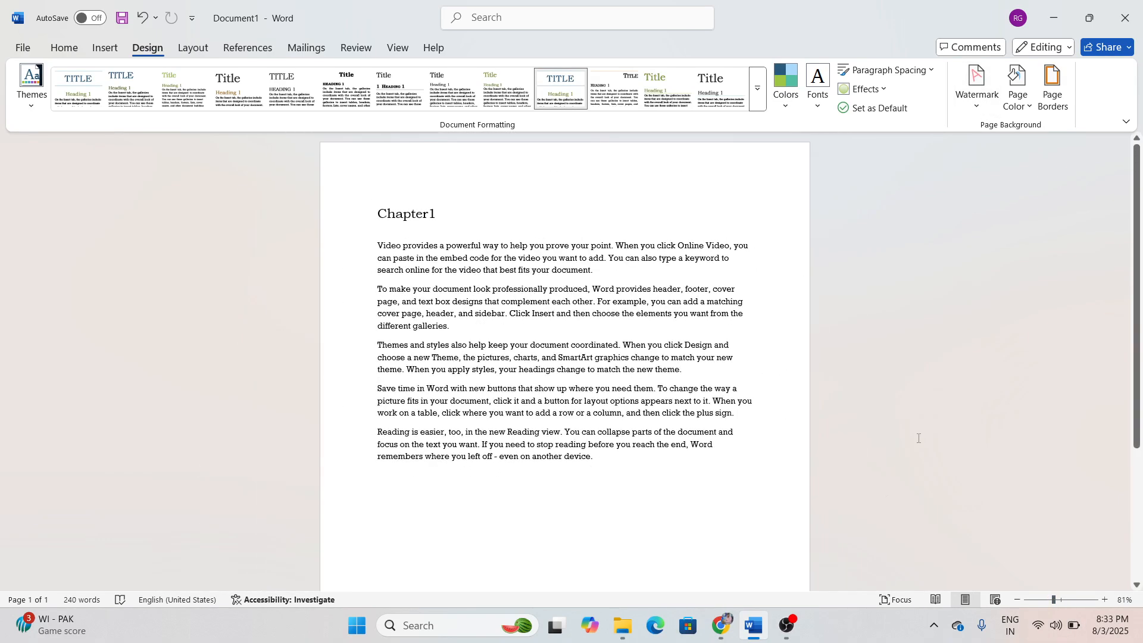
left_click(978, 107)
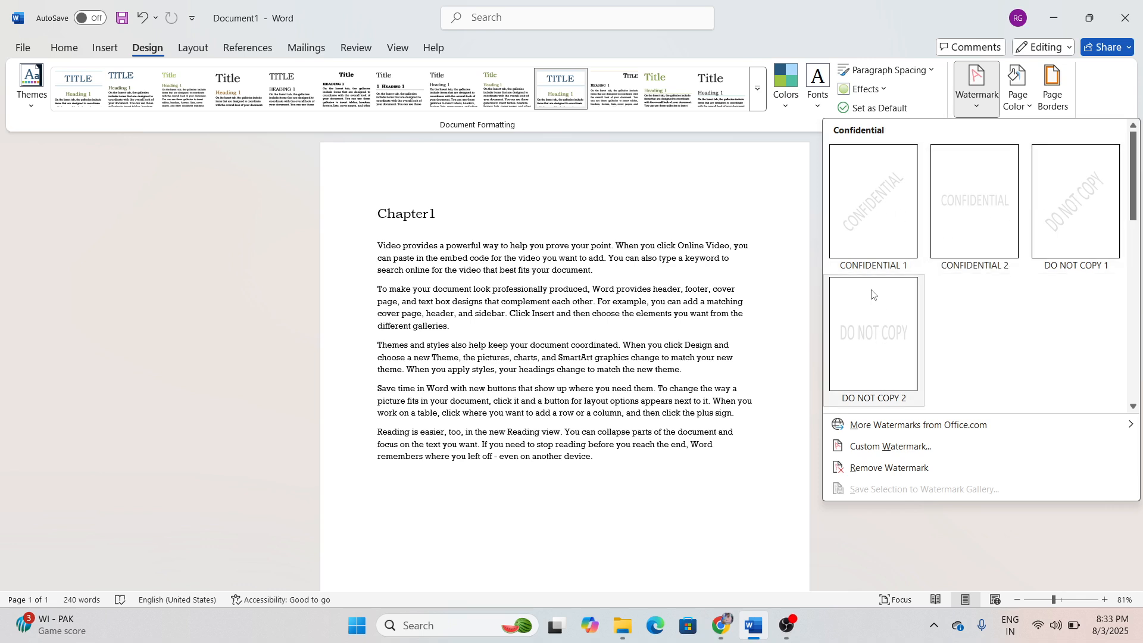
left_click(889, 200)
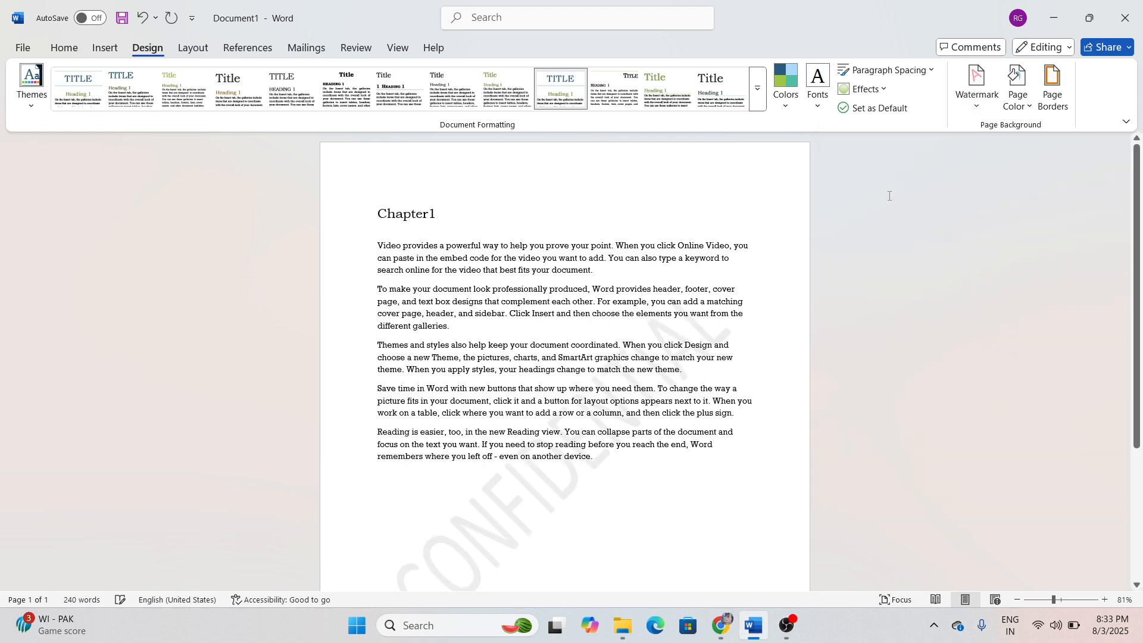
scroll(795, 388, "down", 3)
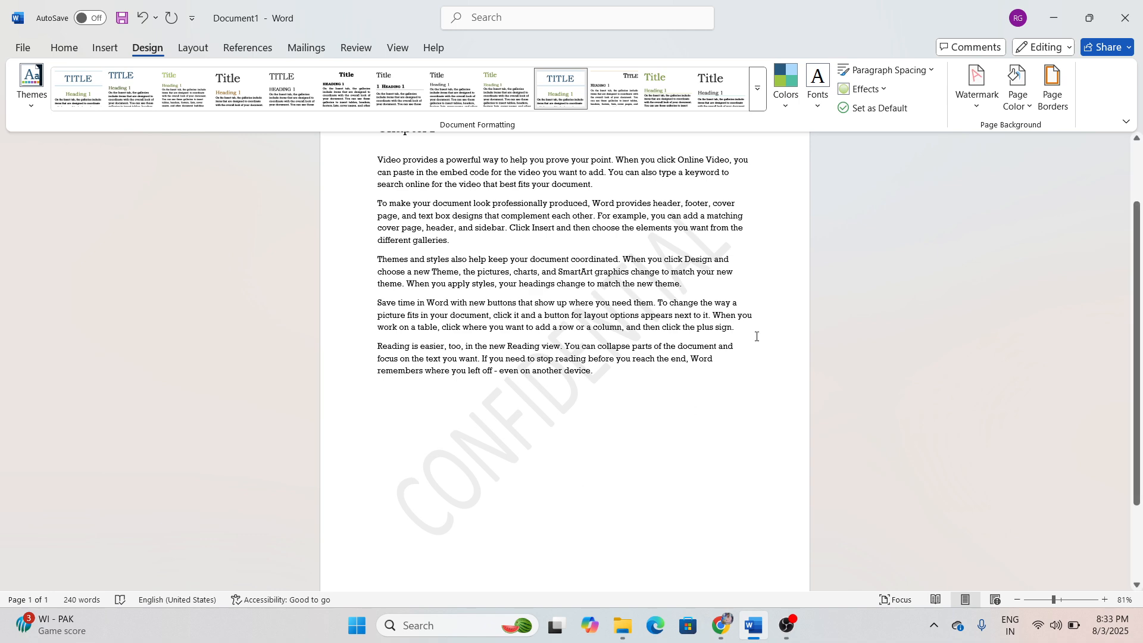
Step: Replace the watermark text with VISHESH TECHEDUCATION as a custom text watermark and apply it to the page
left_click(978, 108)
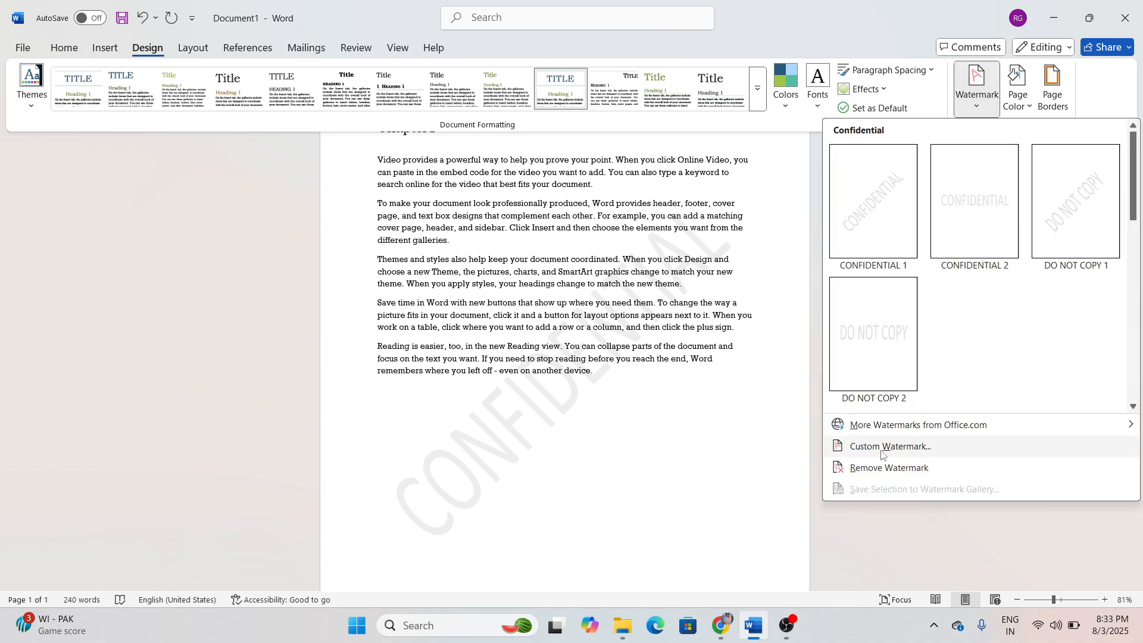
left_click(925, 454)
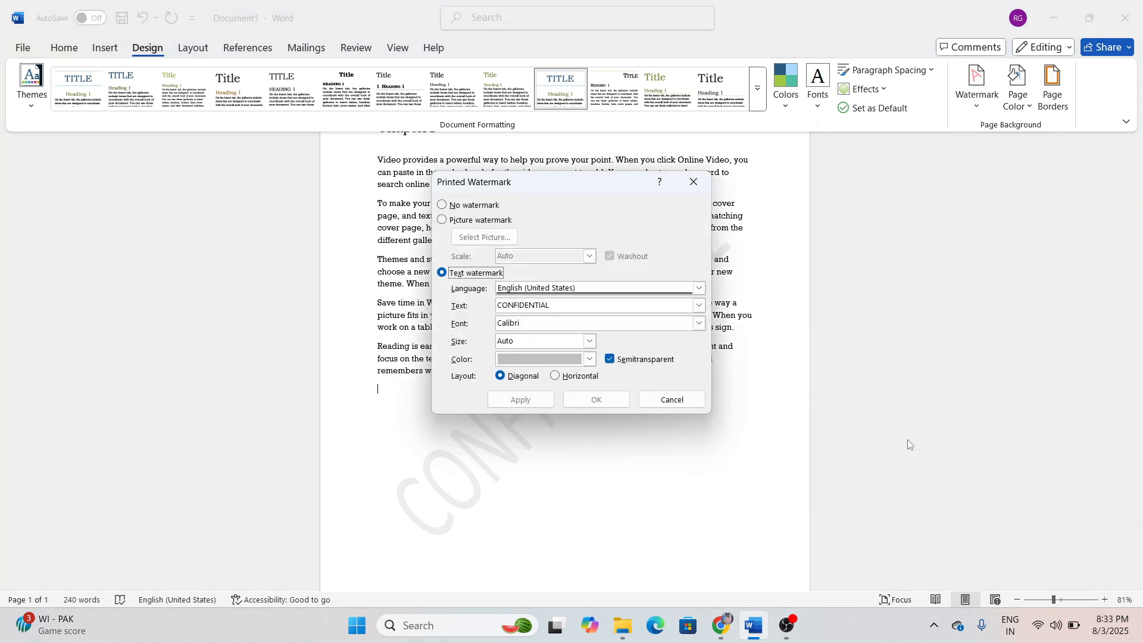
left_click_drag(601, 181, 605, 161)
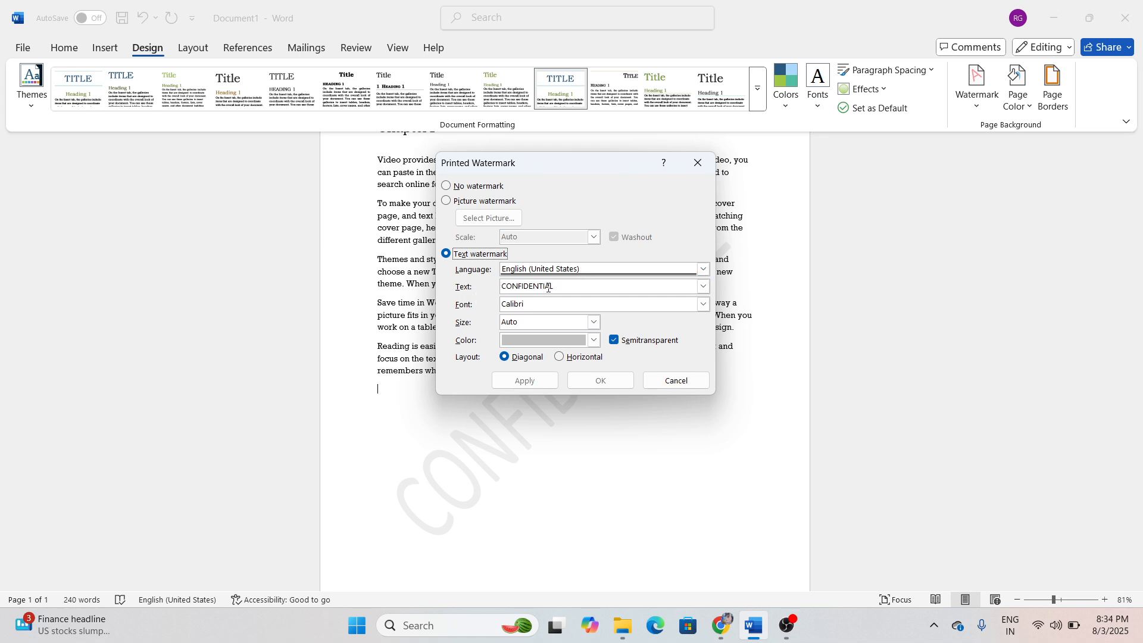
left_click(575, 286)
key("BackSpace")
key("BackSpace")
key("BackSpace")
key("BackSpace")
key("BackSpace")
key("BackSpace")
key("BackSpace")
key("BackSpace")
key("BackSpace")
key("BackSpace")
key("BackSpace")
key("BackSpace")
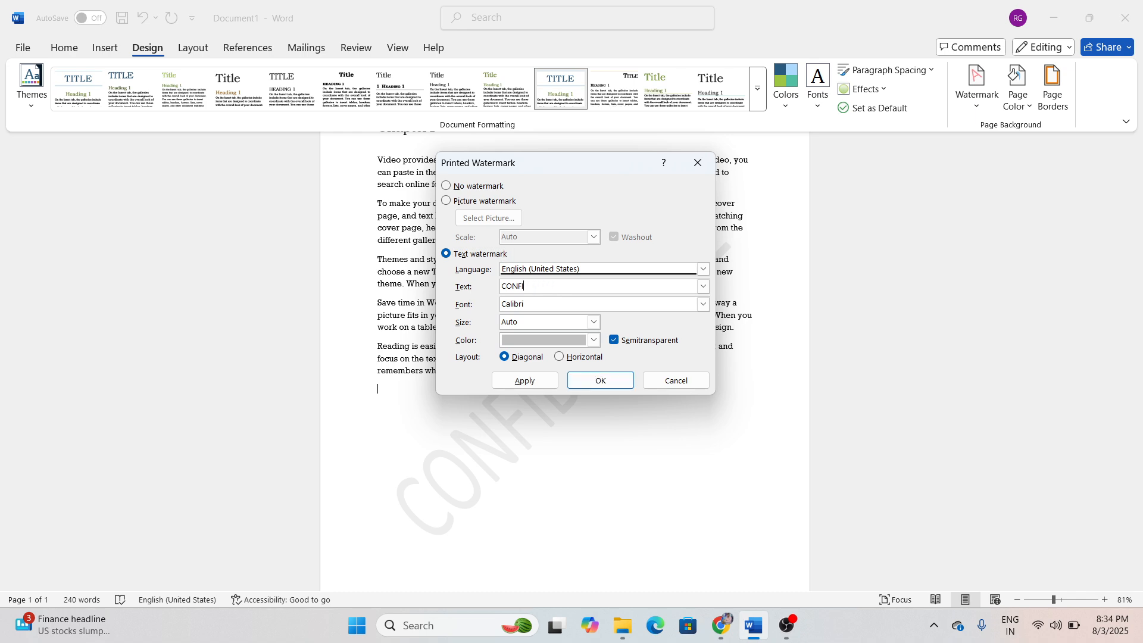
type("VISHESH TECHEDUCATI")
left_click_drag(583, 163, 964, 183)
left_click(920, 404)
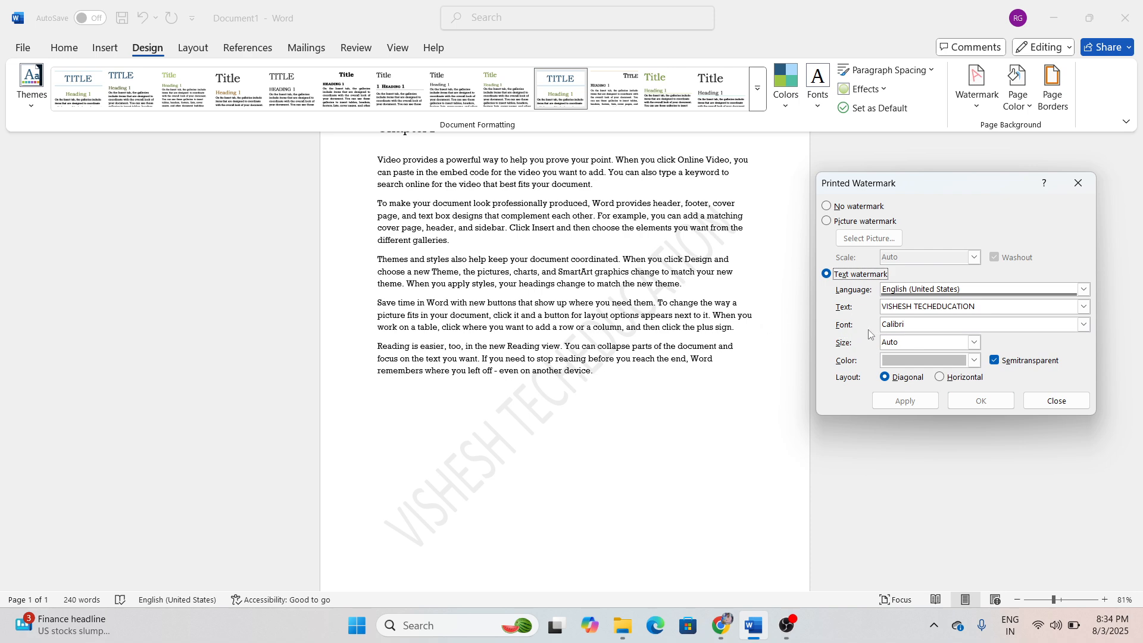
Step: Set the text watermark's font to Corbel and apply it to the page
left_click(1084, 324)
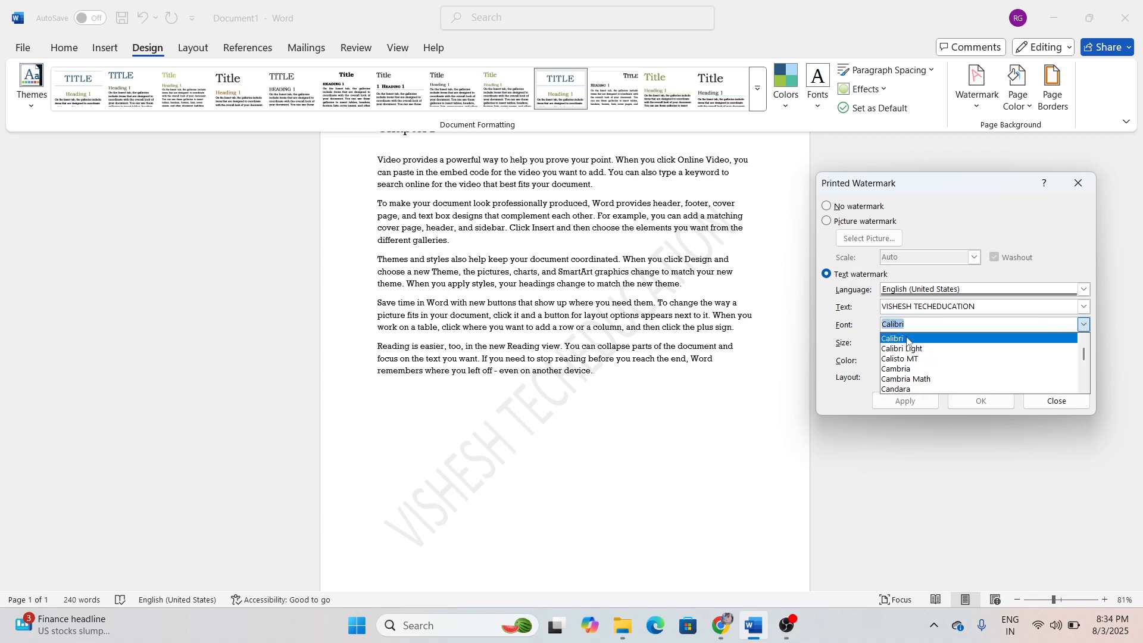
scroll(907, 341, "down", 6)
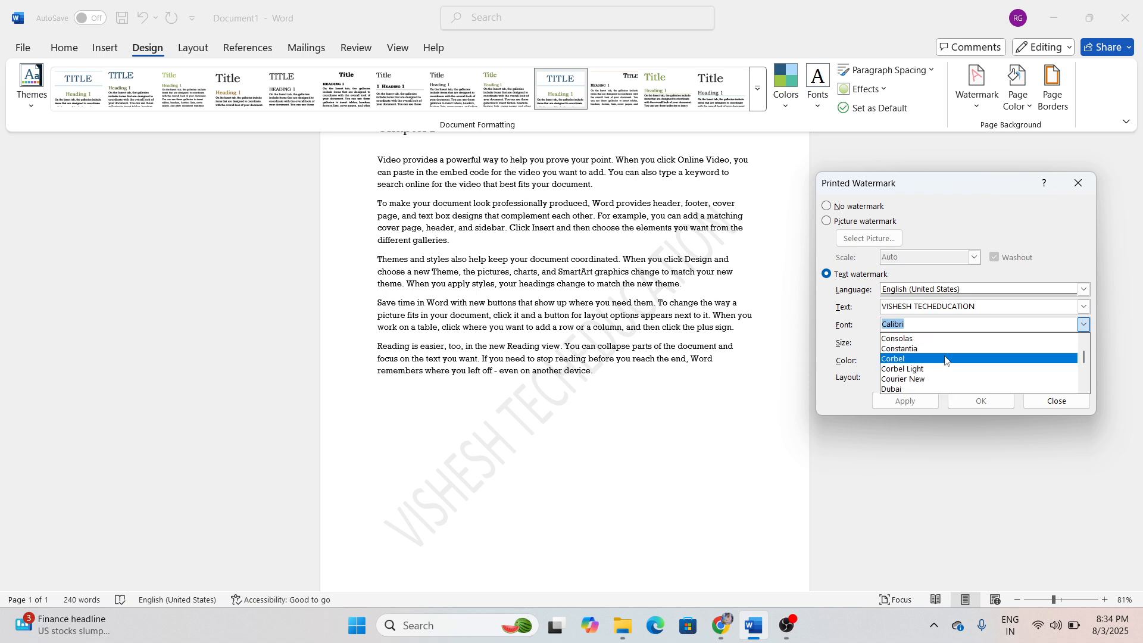
left_click(902, 358)
left_click(905, 400)
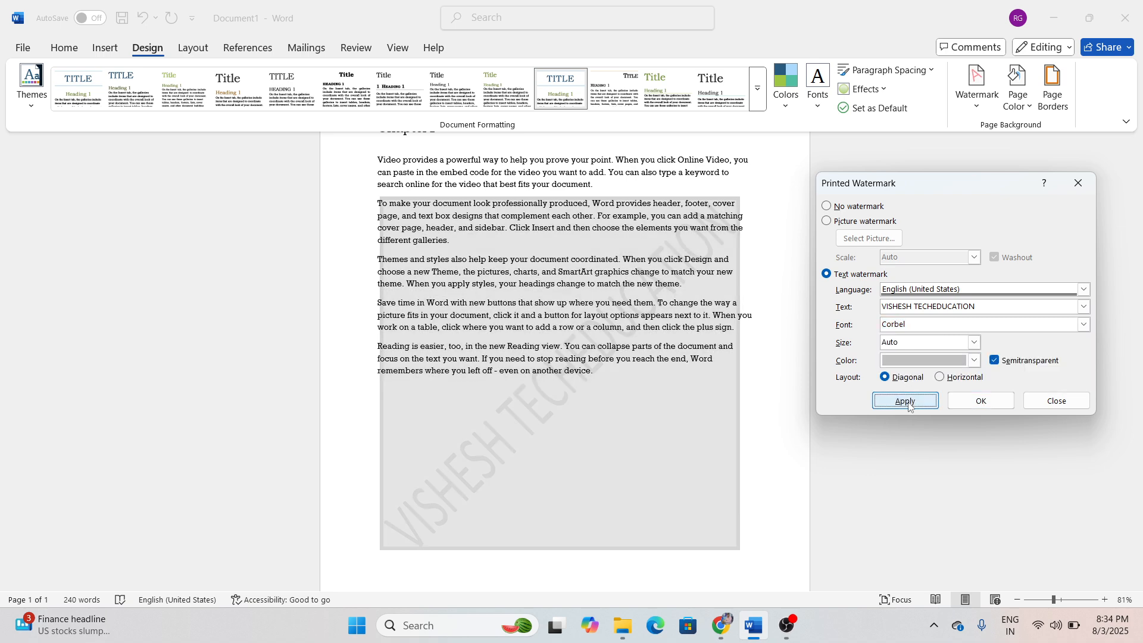
Step: Change the text watermark's font to MingLiU-ExtB and apply it to the page
left_click(1084, 325)
scroll(976, 363, "down", 10)
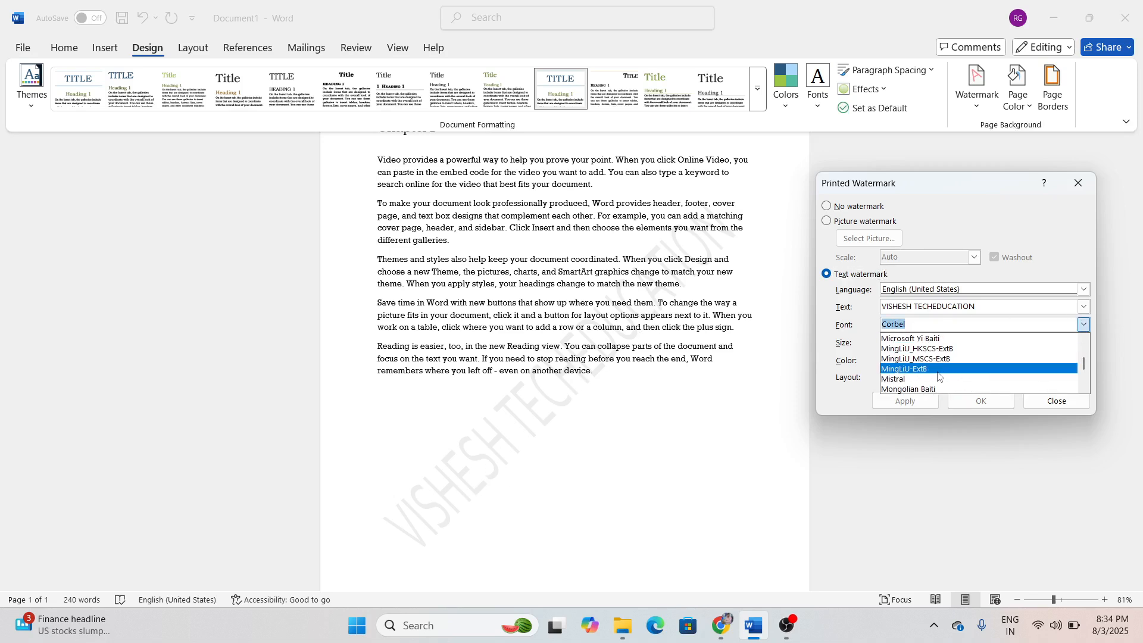
left_click(923, 380)
left_click(909, 400)
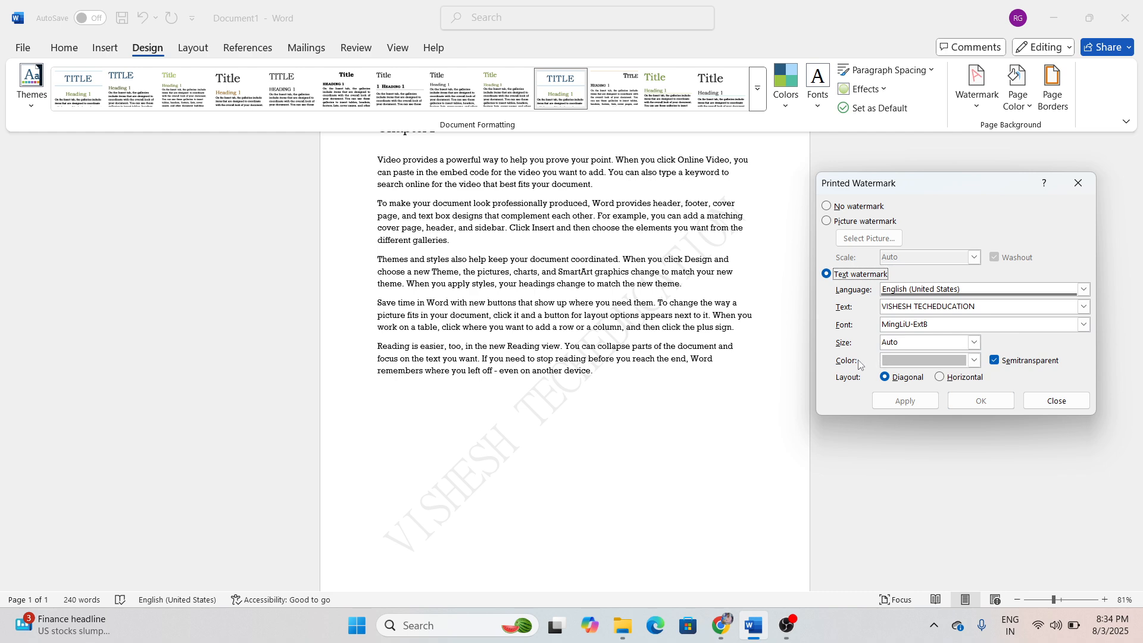
Step: Recolor the text watermark standard red and apply a horizontal layout to it
left_click(974, 360)
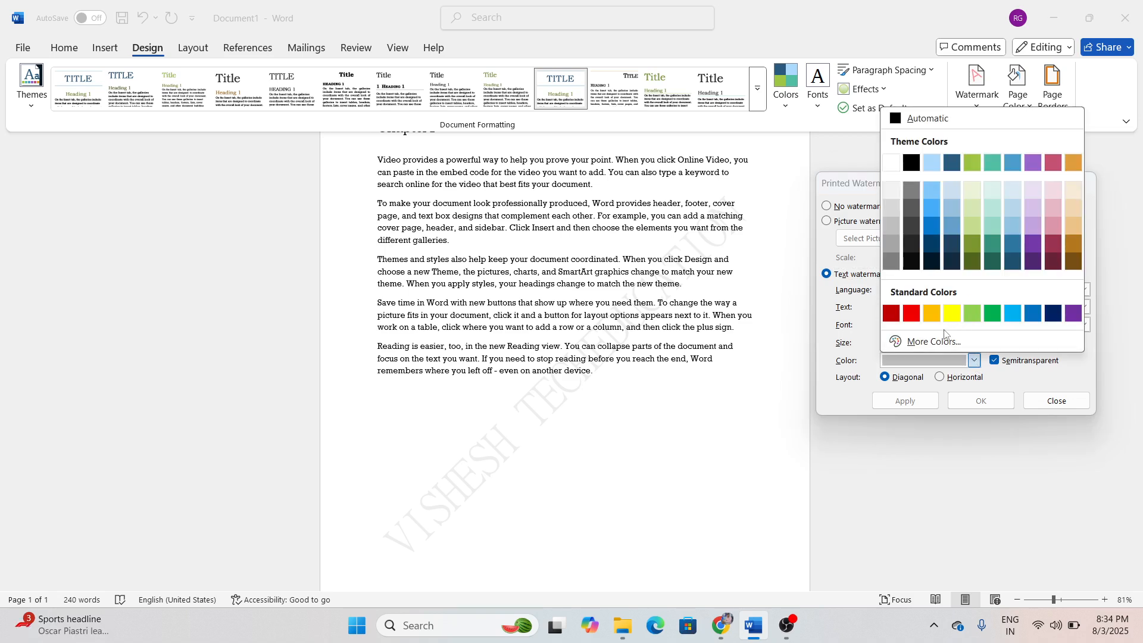
left_click(912, 314)
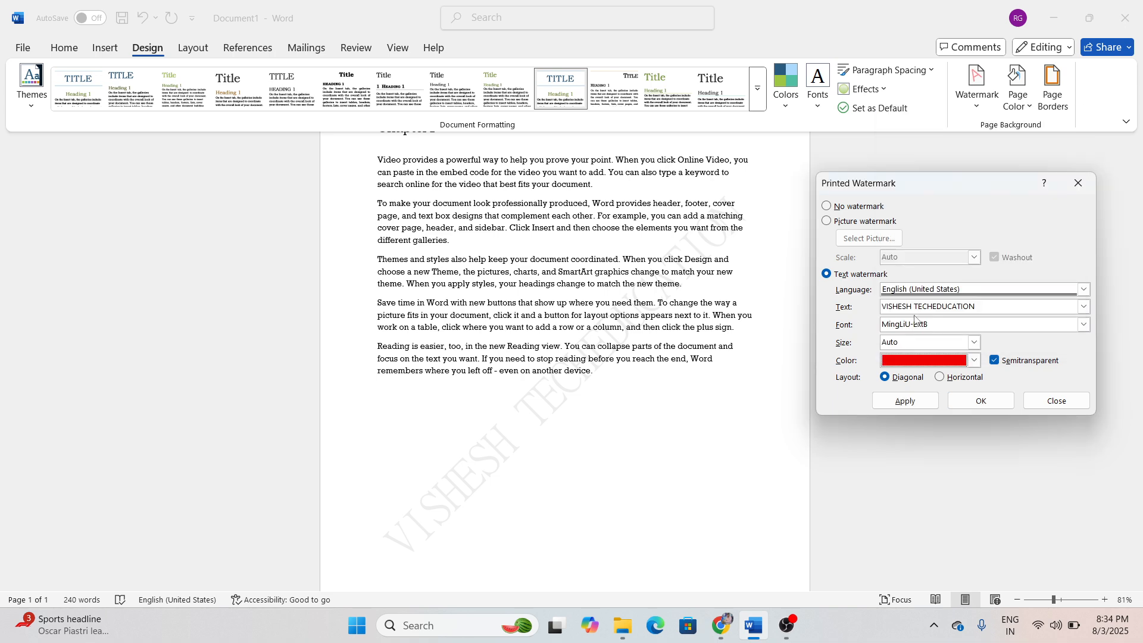
left_click(911, 401)
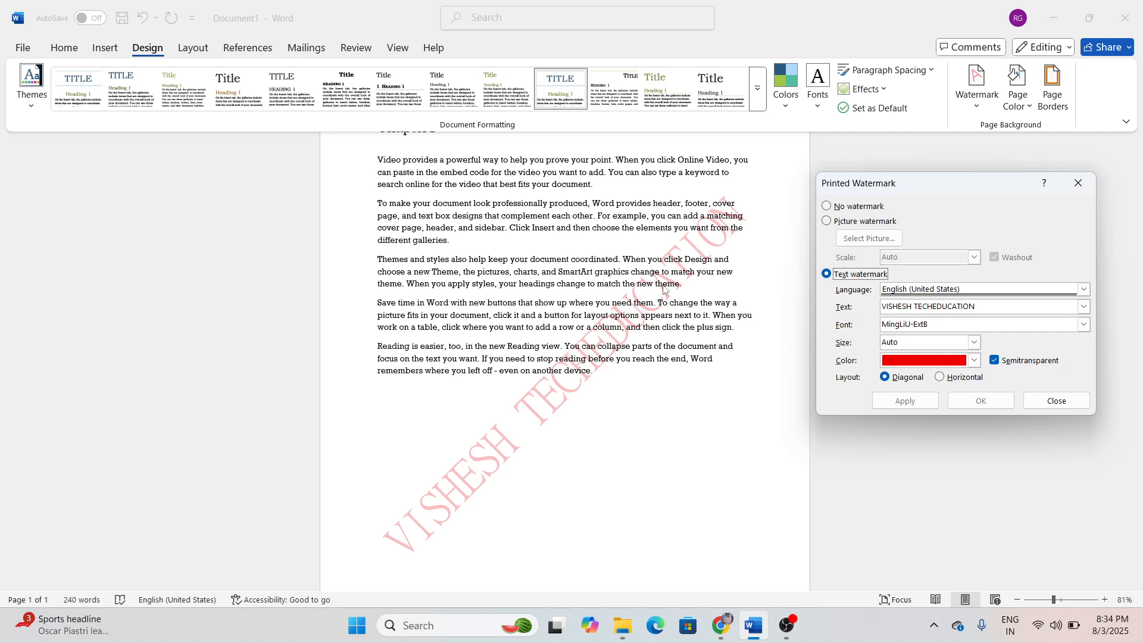
left_click(974, 360)
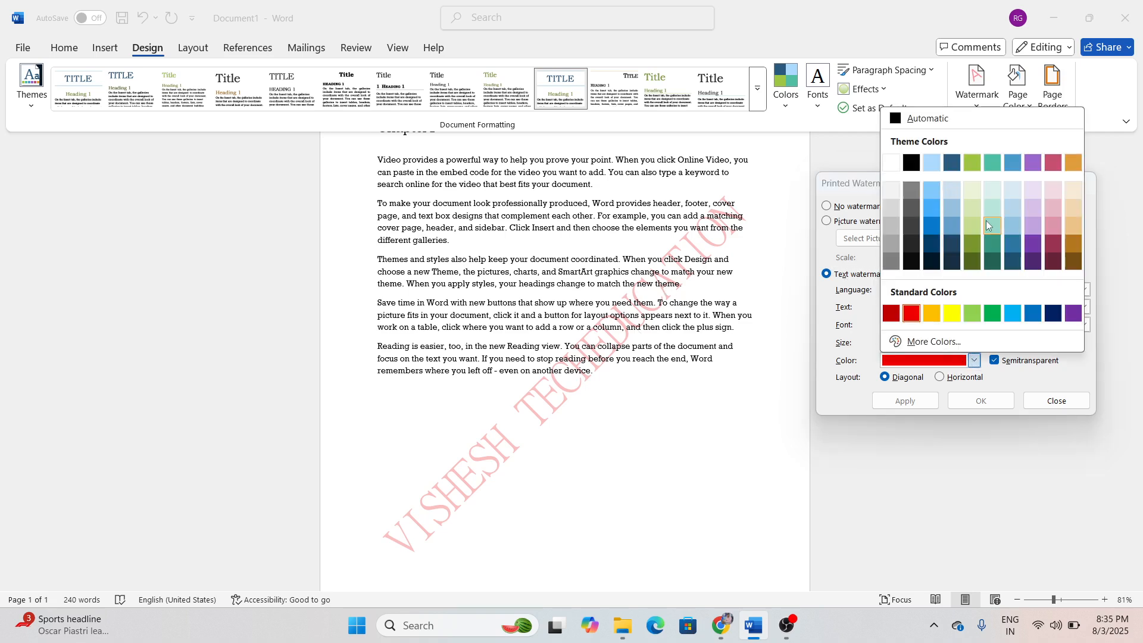
left_click(851, 403)
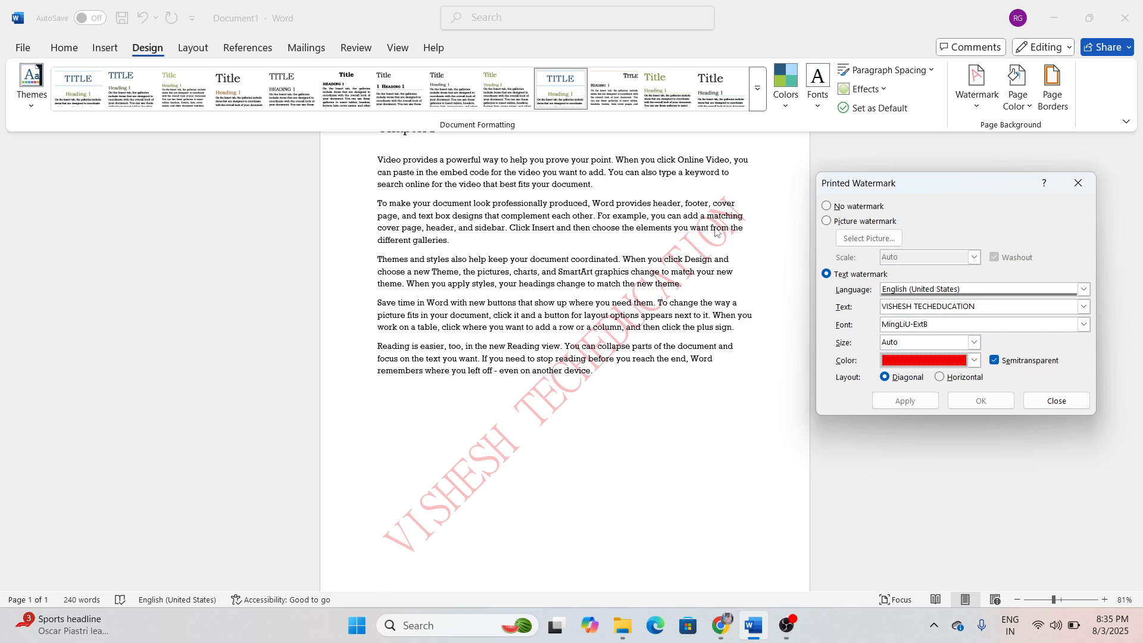
left_click(956, 380)
left_click(923, 402)
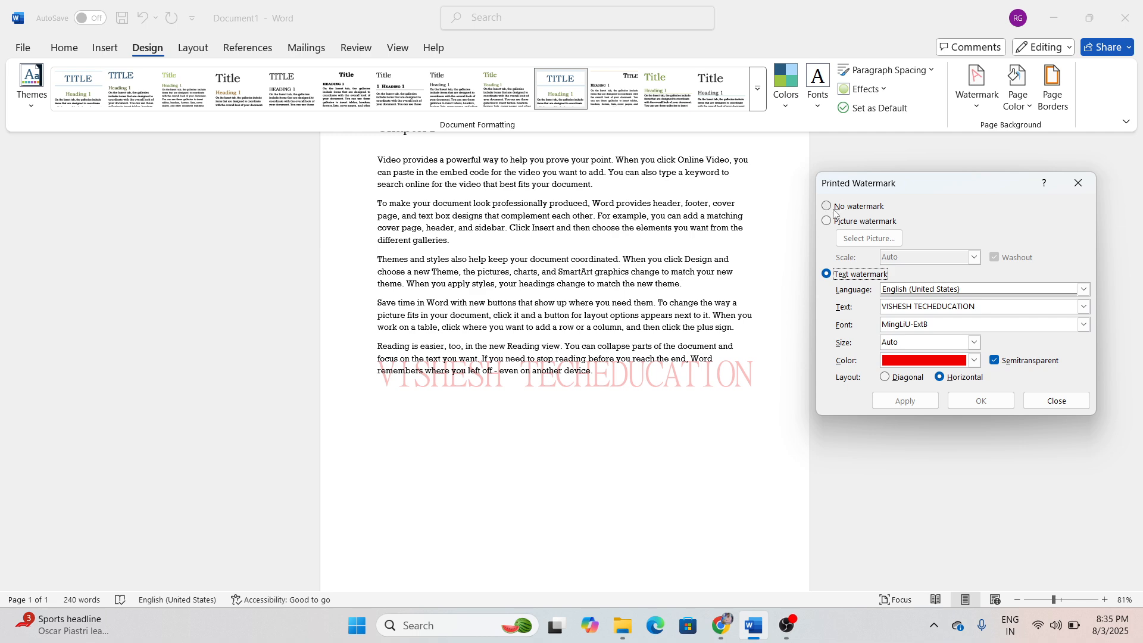
Step: Remove the text watermark from the page
left_click(851, 206)
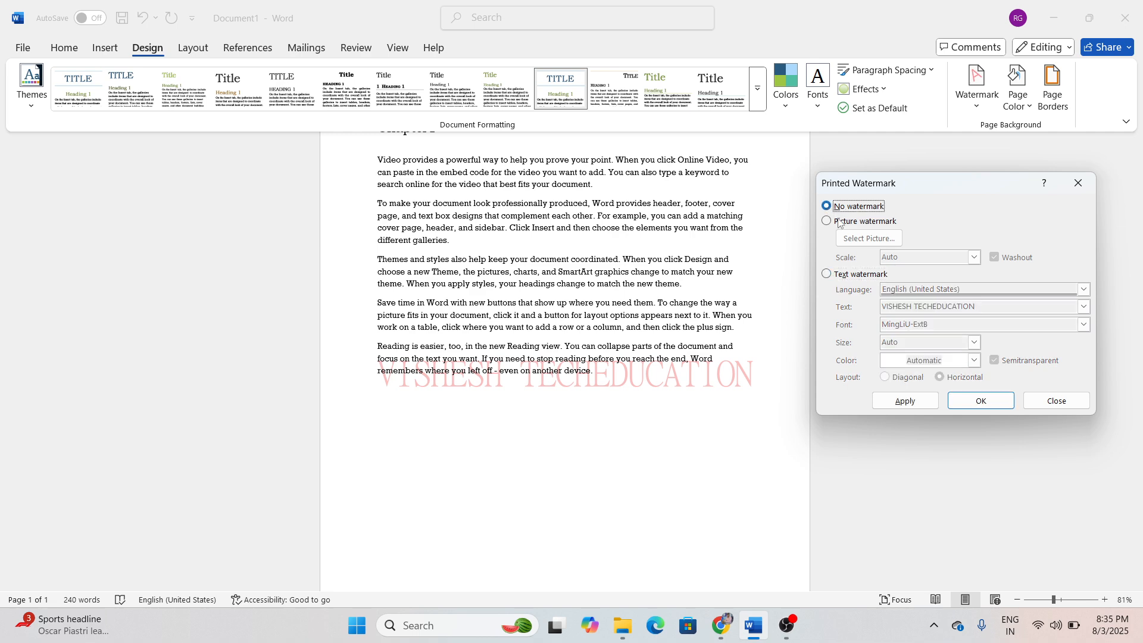
left_click(890, 408)
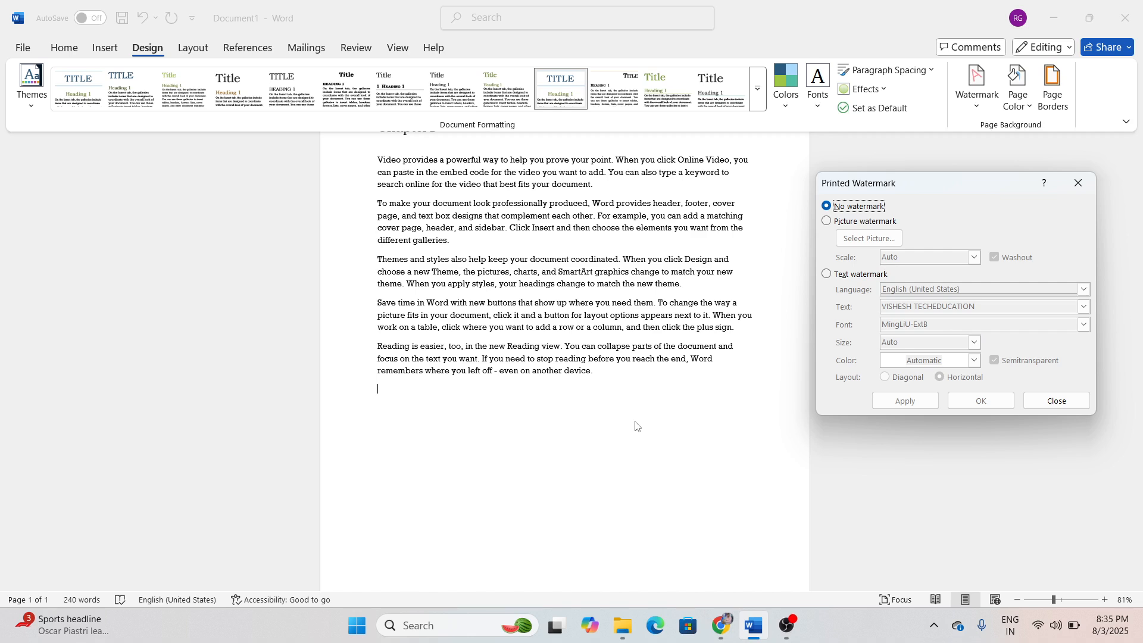
Step: Apply 133976729192928144.jpg from the Pictures folder as a picture watermark and turn off its washout
left_click(827, 222)
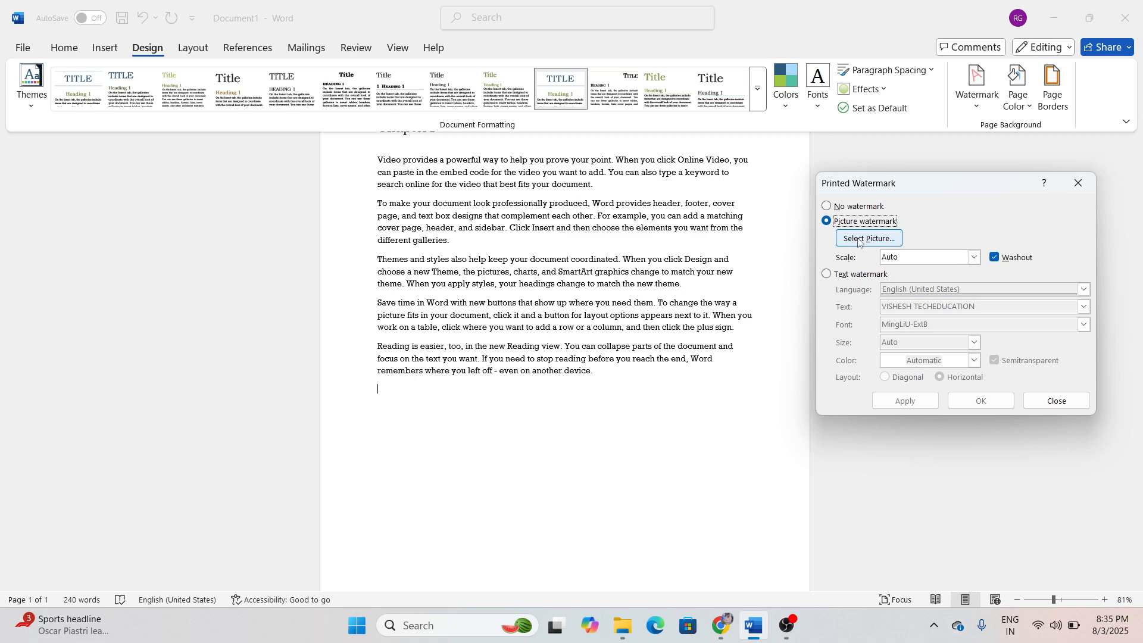
left_click(879, 238)
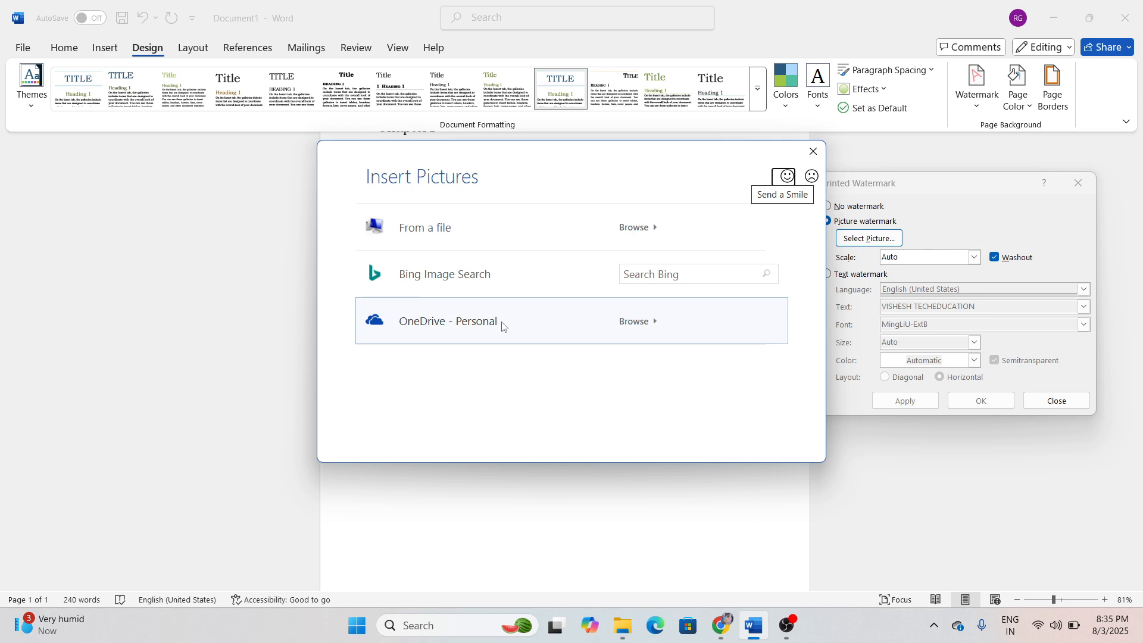
left_click(508, 233)
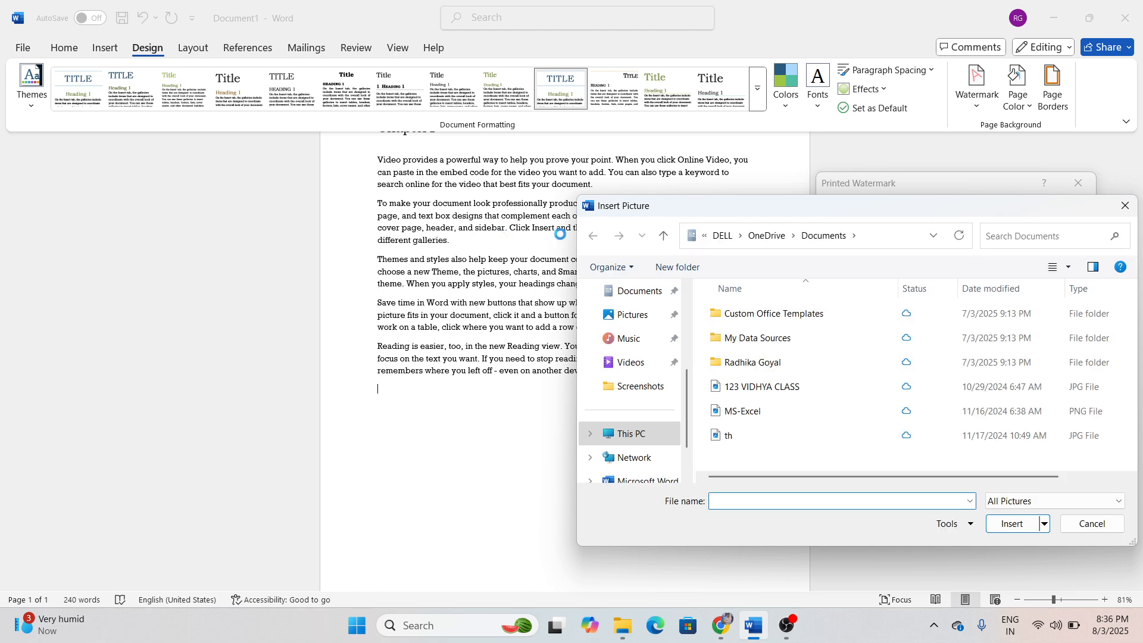
left_click_drag(677, 239, 452, 165)
scroll(407, 350, "down", 2)
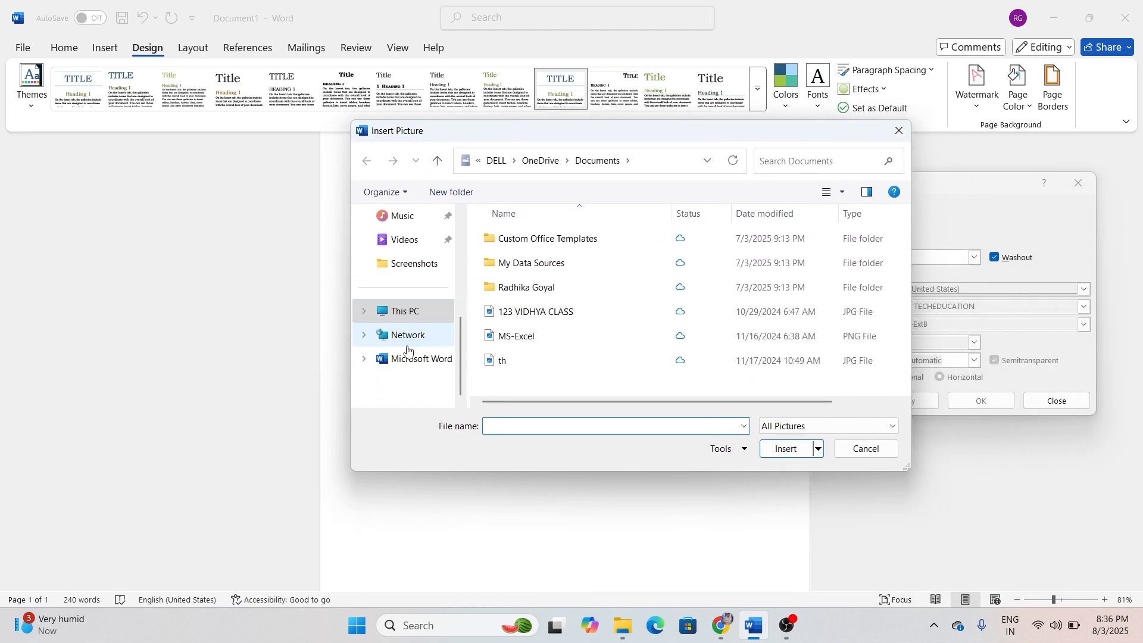
scroll(411, 333, "up", 3)
left_click(407, 263)
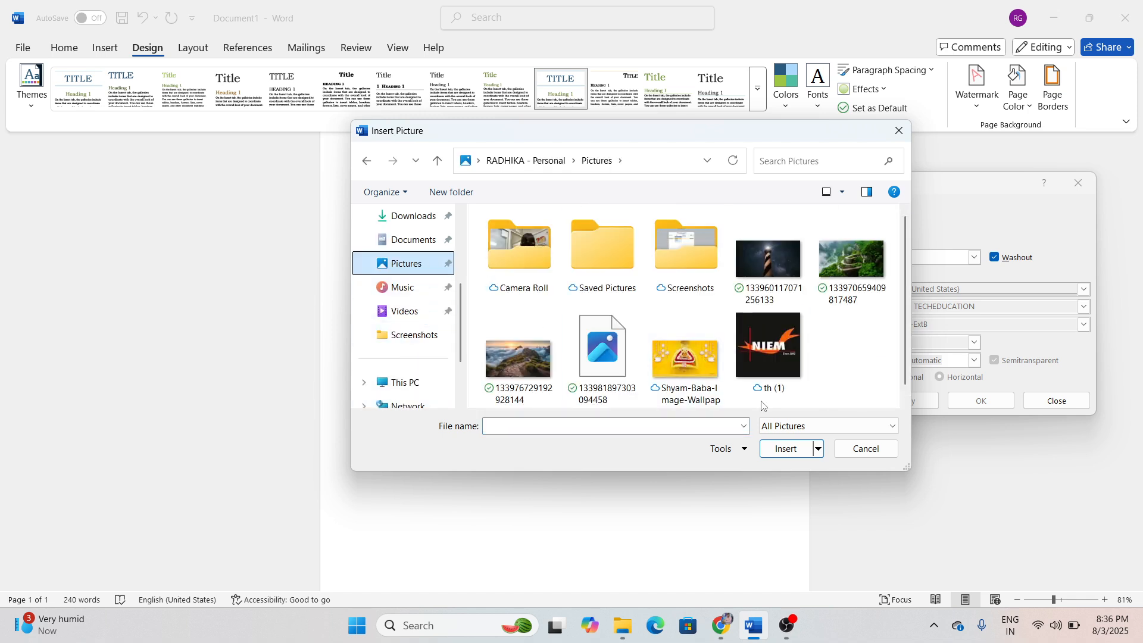
double_click(523, 362)
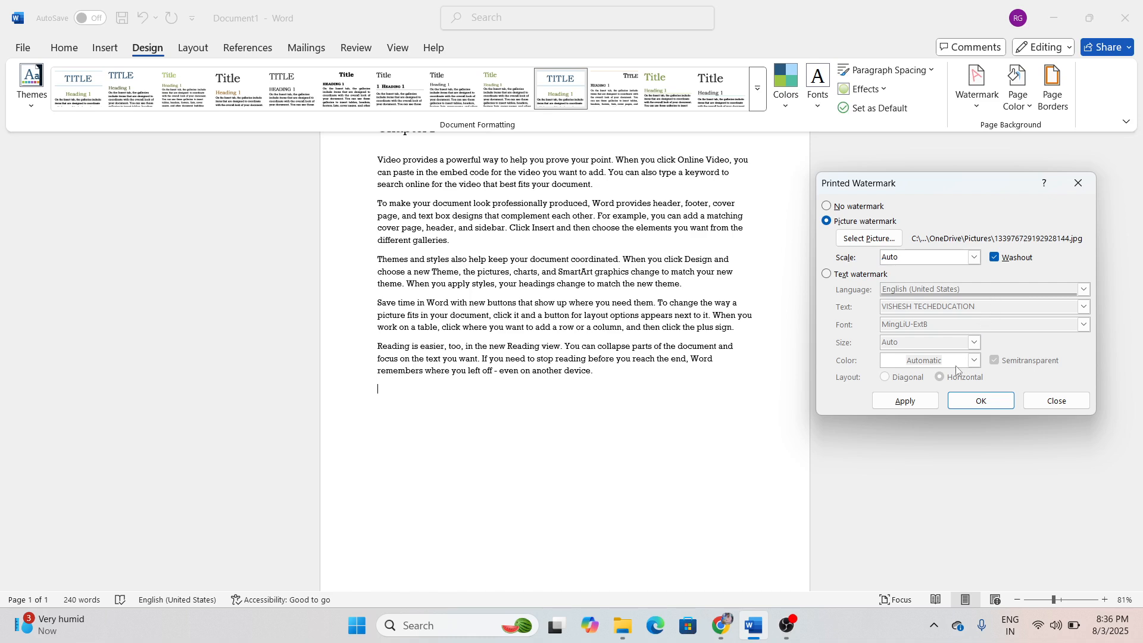
left_click(924, 409)
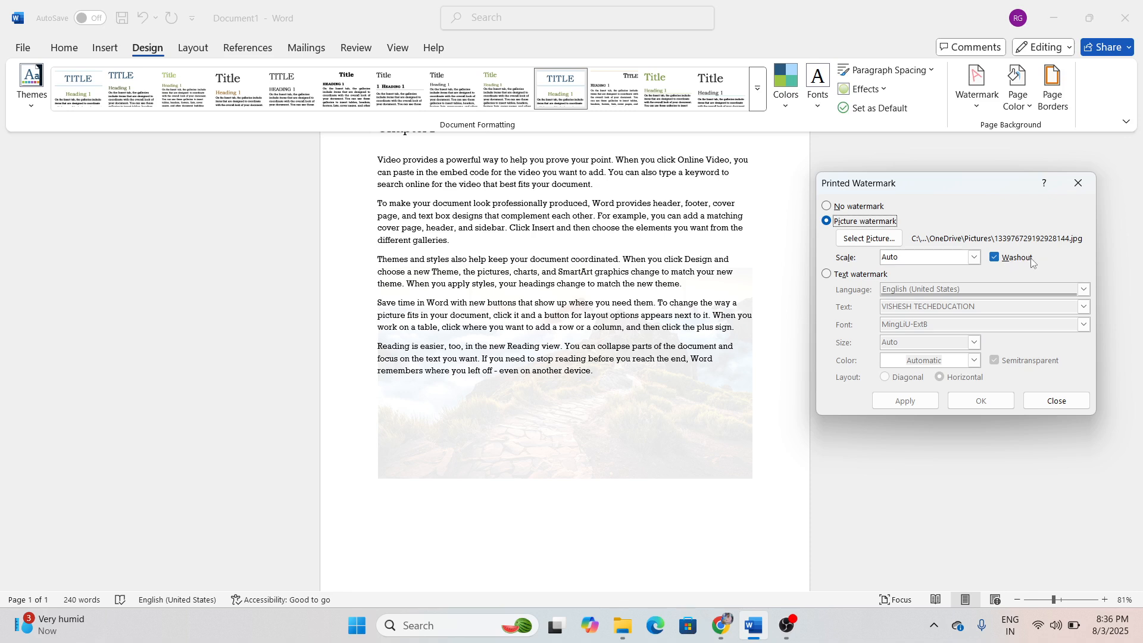
left_click(994, 259)
left_click(904, 405)
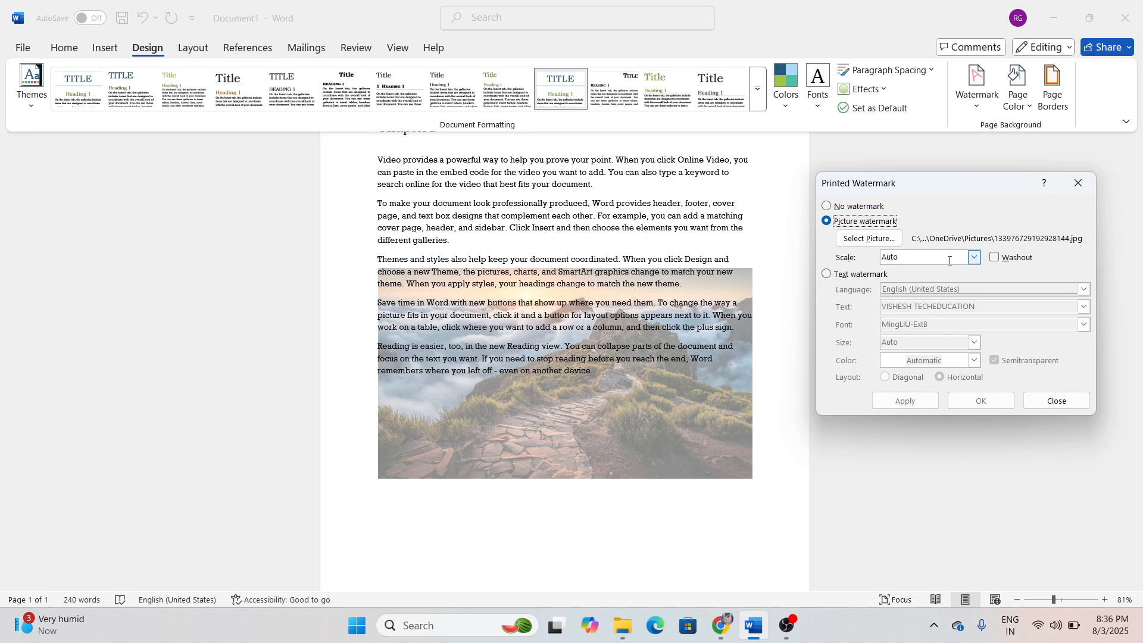
Step: Try the picture watermark on the page at 500% and 200% scale
left_click(977, 258)
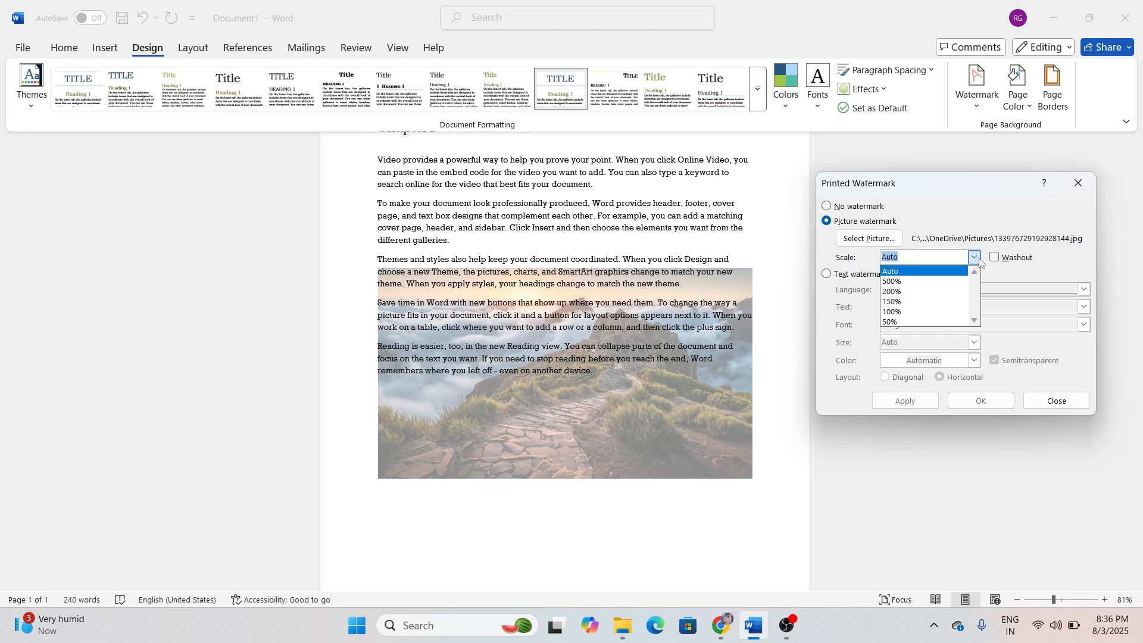
left_click(900, 280)
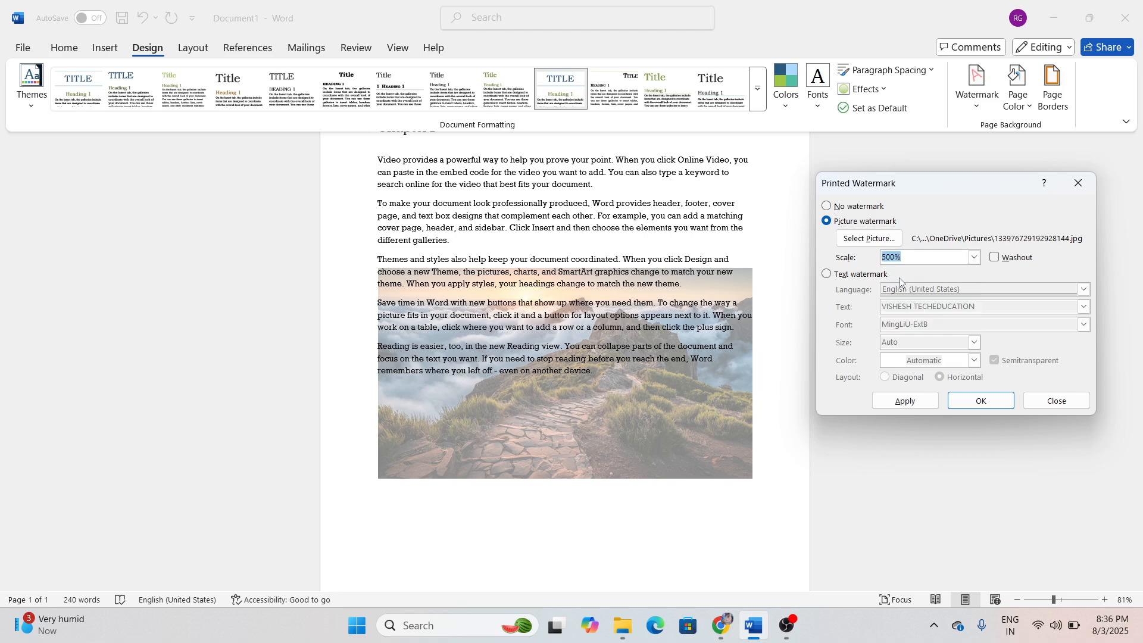
left_click(910, 400)
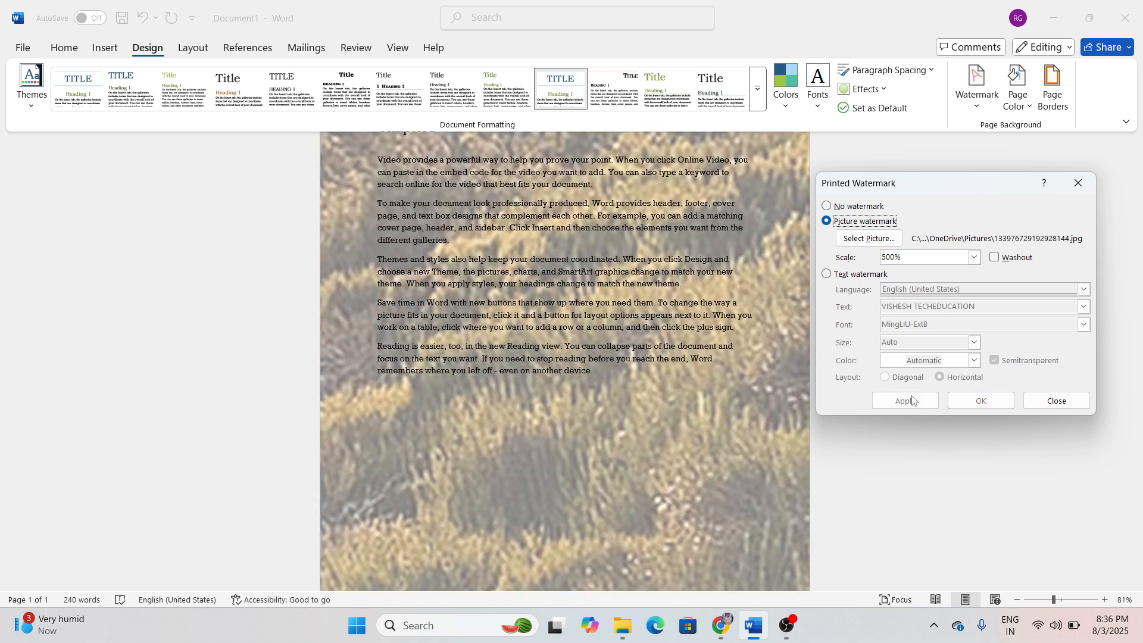
left_click(973, 257)
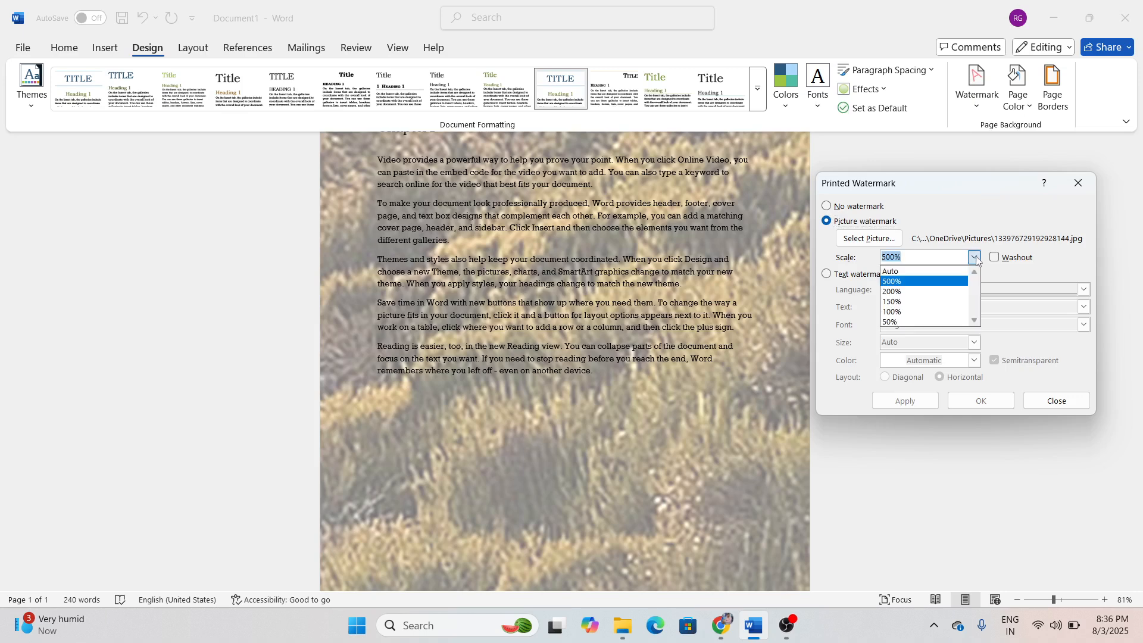
left_click(929, 291)
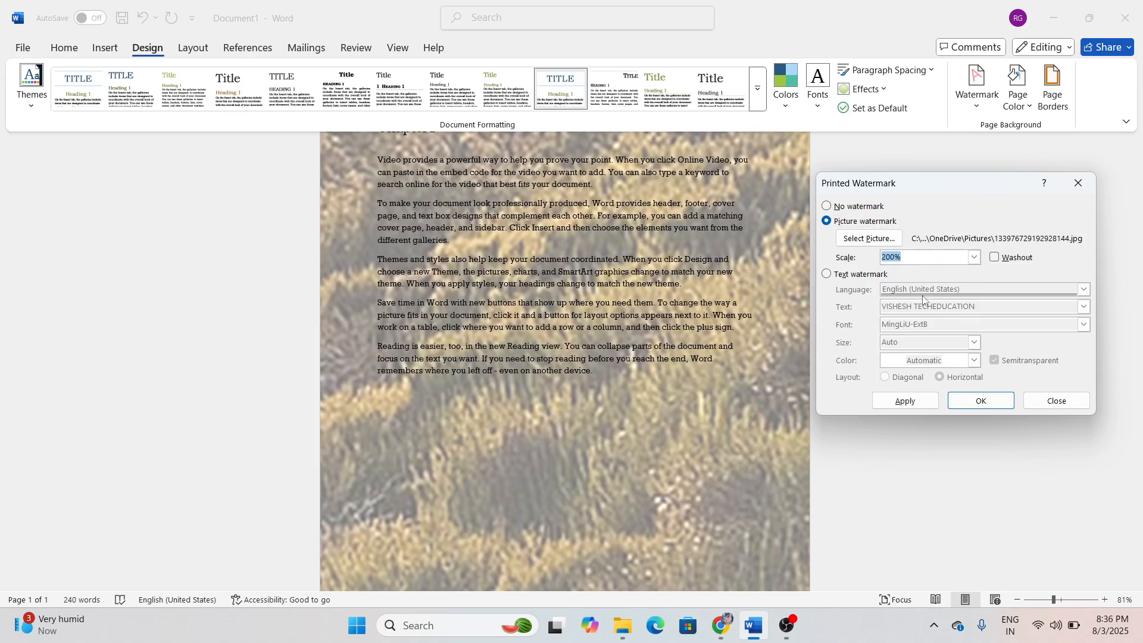
left_click(907, 400)
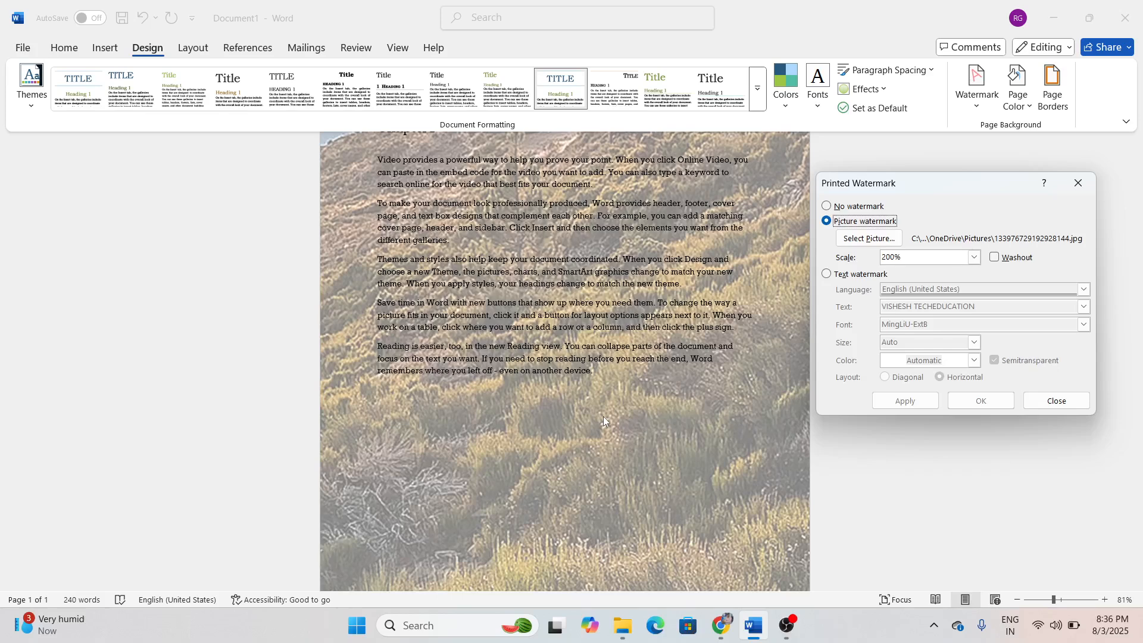
Step: Set the picture watermark's scale to Auto and apply it to the page
left_click(974, 257)
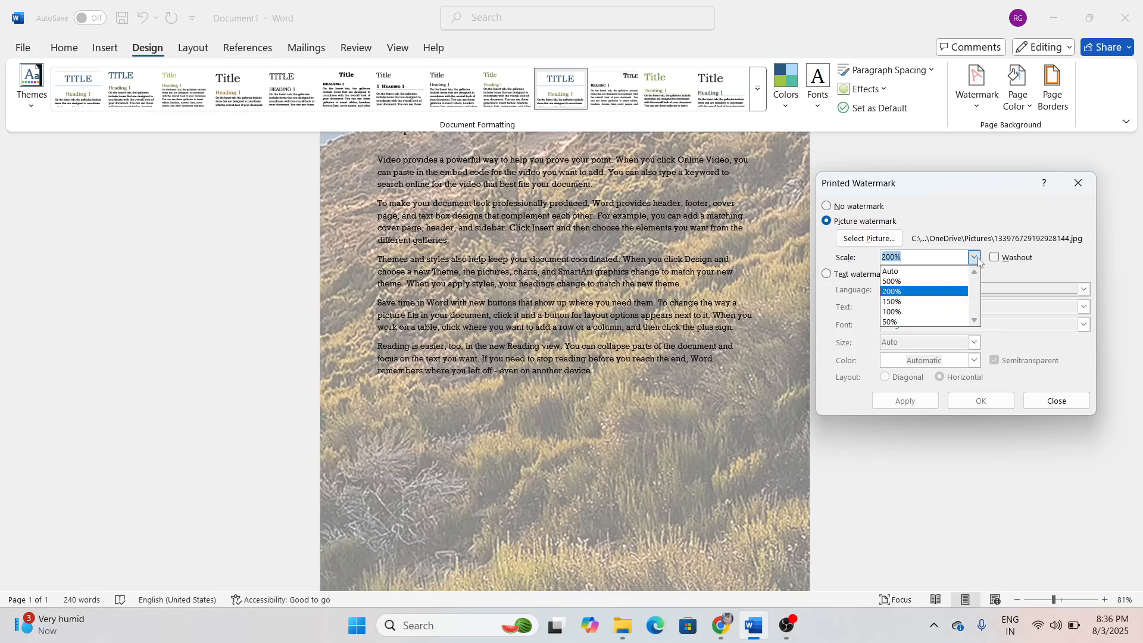
left_click(928, 277)
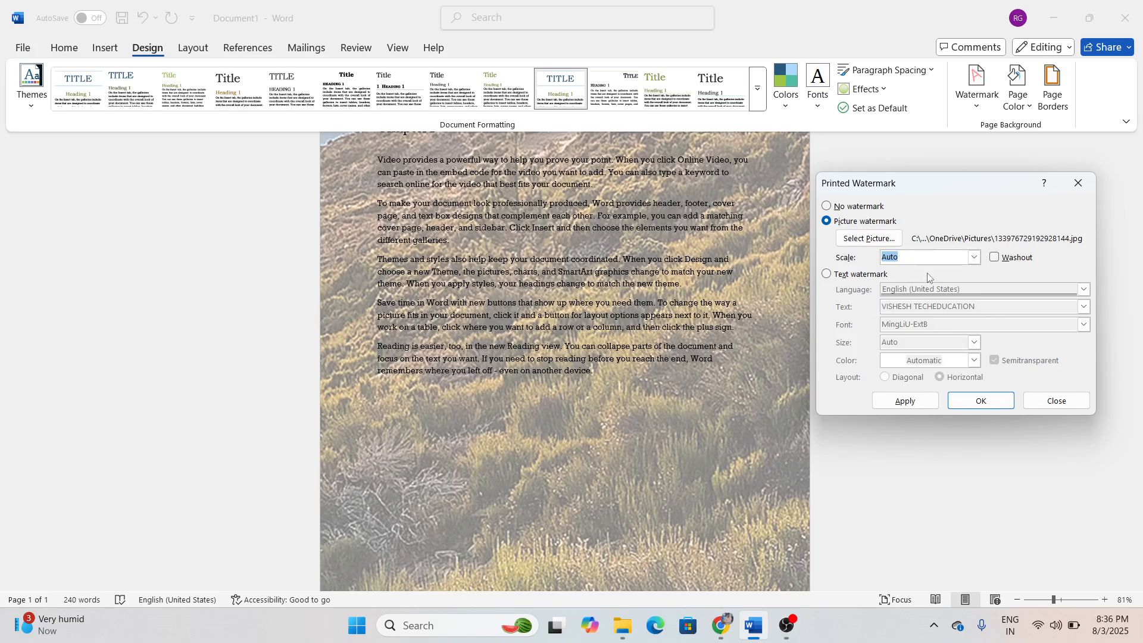
left_click(904, 400)
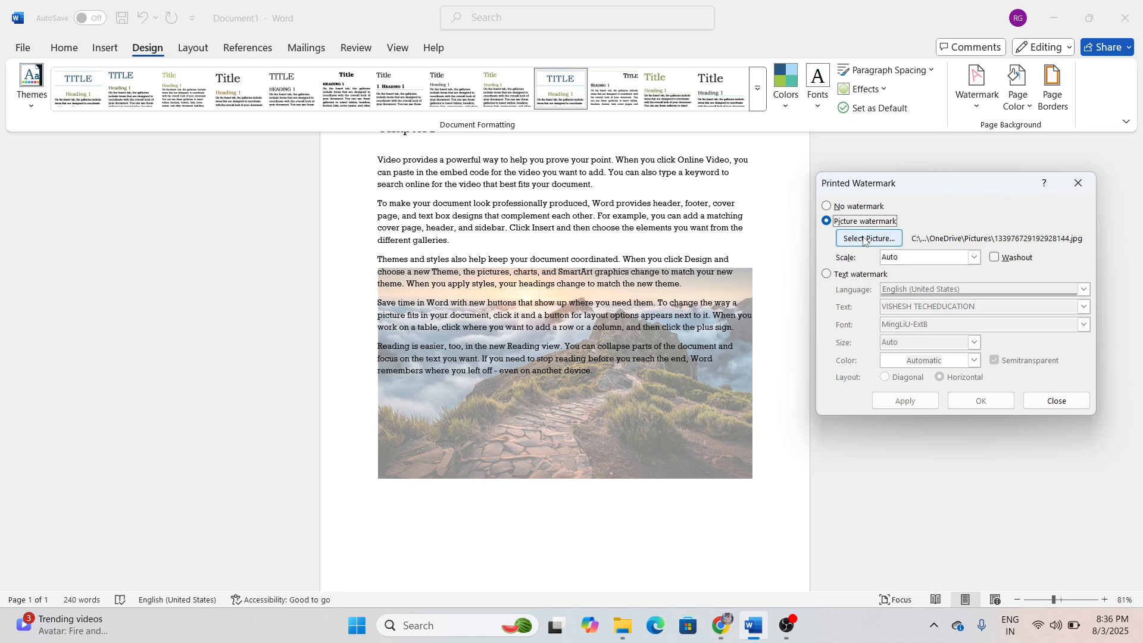
Step: Remove the picture watermark from the page and close the watermark settings
left_click(855, 206)
left_click(906, 401)
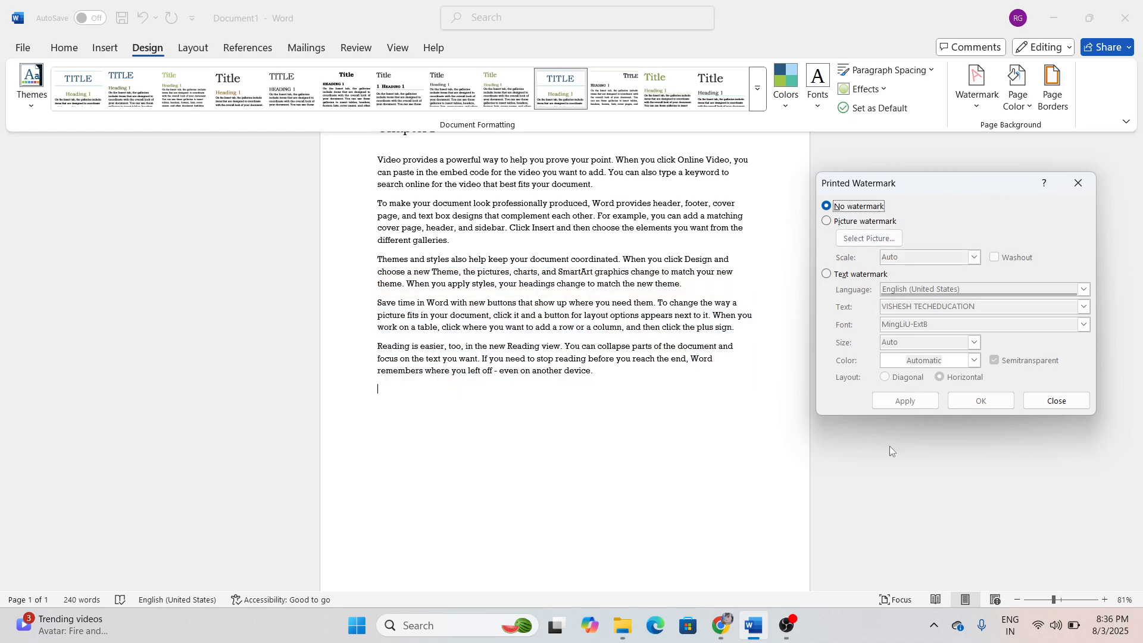
left_click(1078, 183)
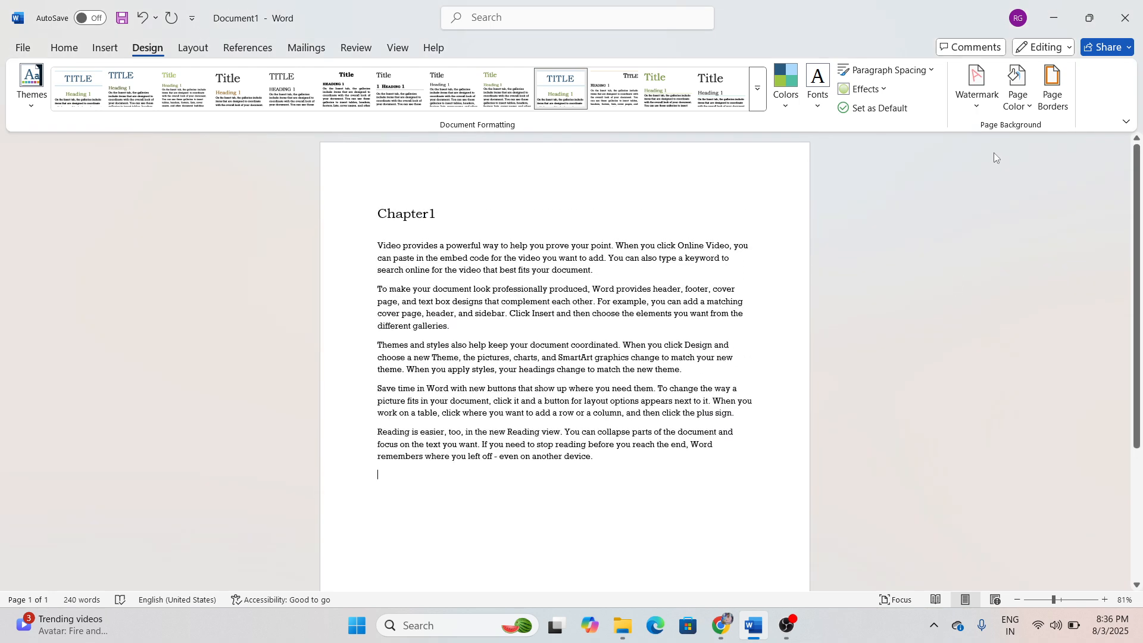
Step: Set up a one-color gradient page fill, trying light green and then choosing the orange theme color
left_click(1011, 112)
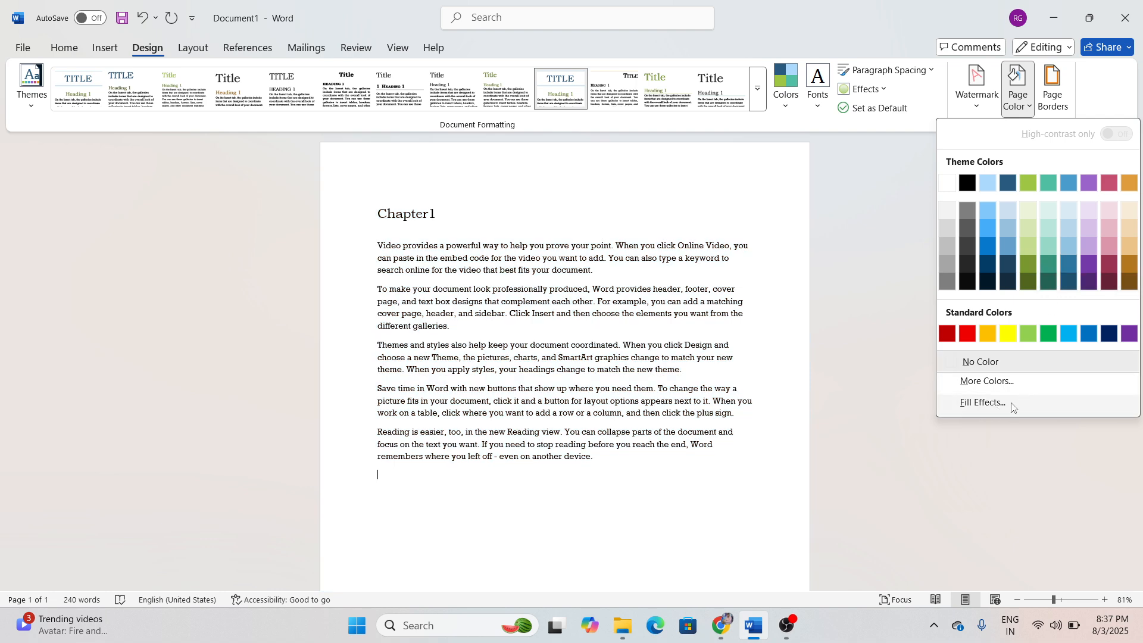
left_click(997, 409)
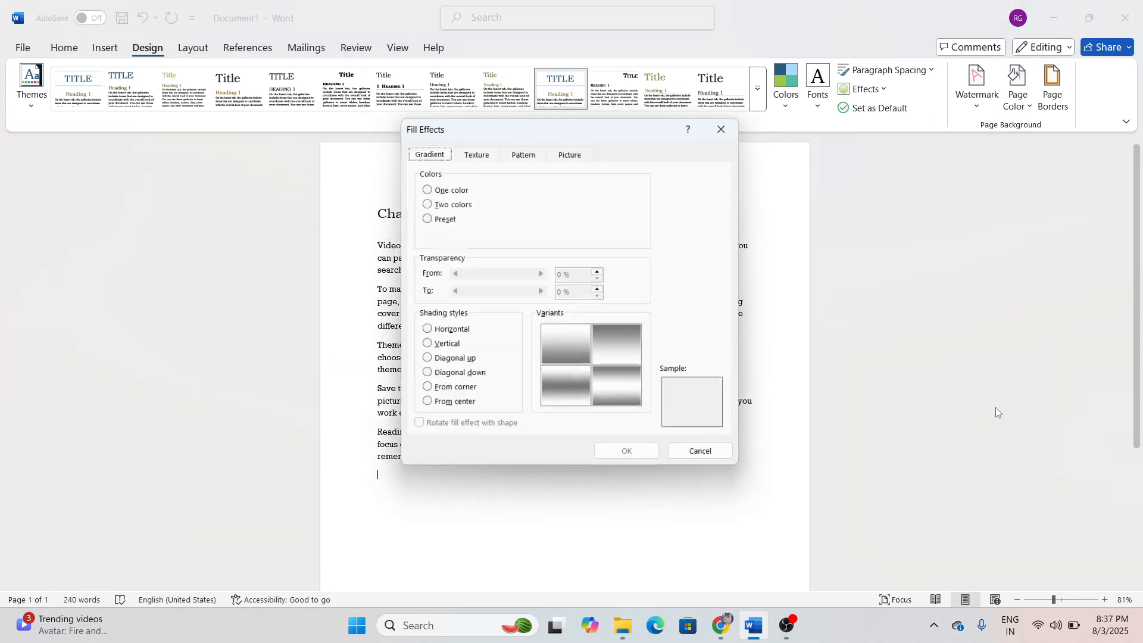
left_click_drag(524, 130, 891, 140)
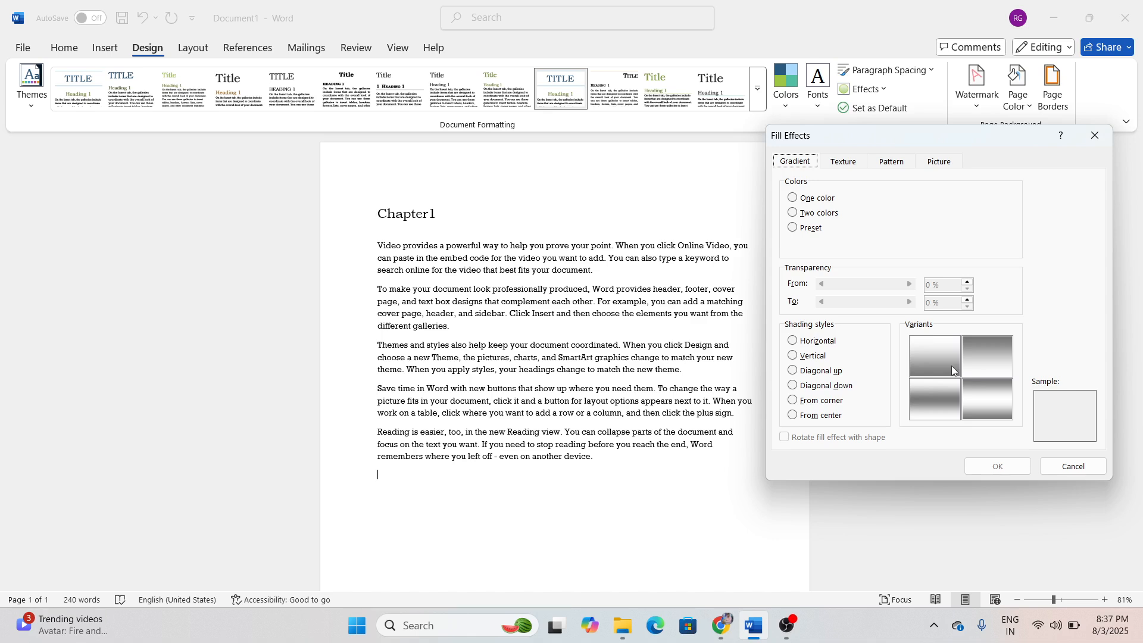
left_click(797, 199)
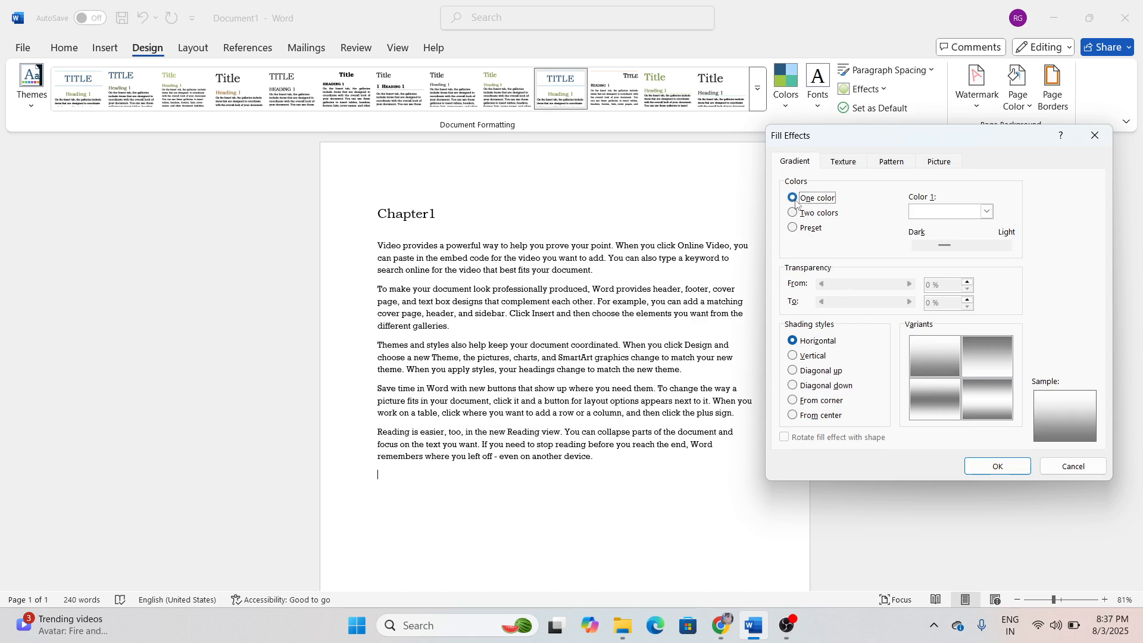
left_click(987, 211)
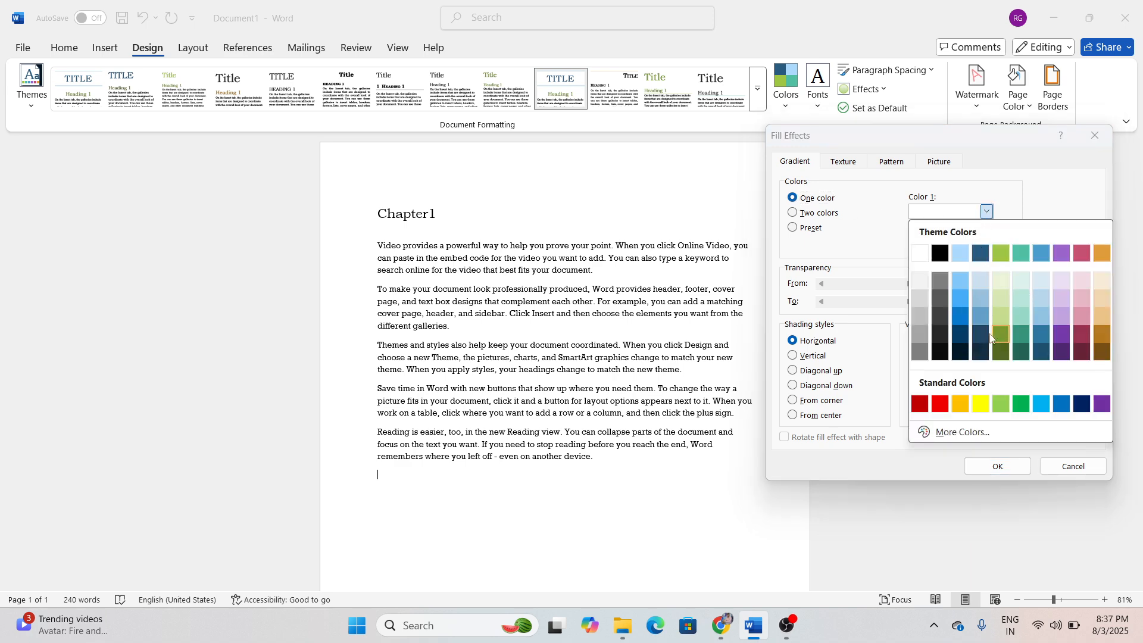
left_click(998, 284)
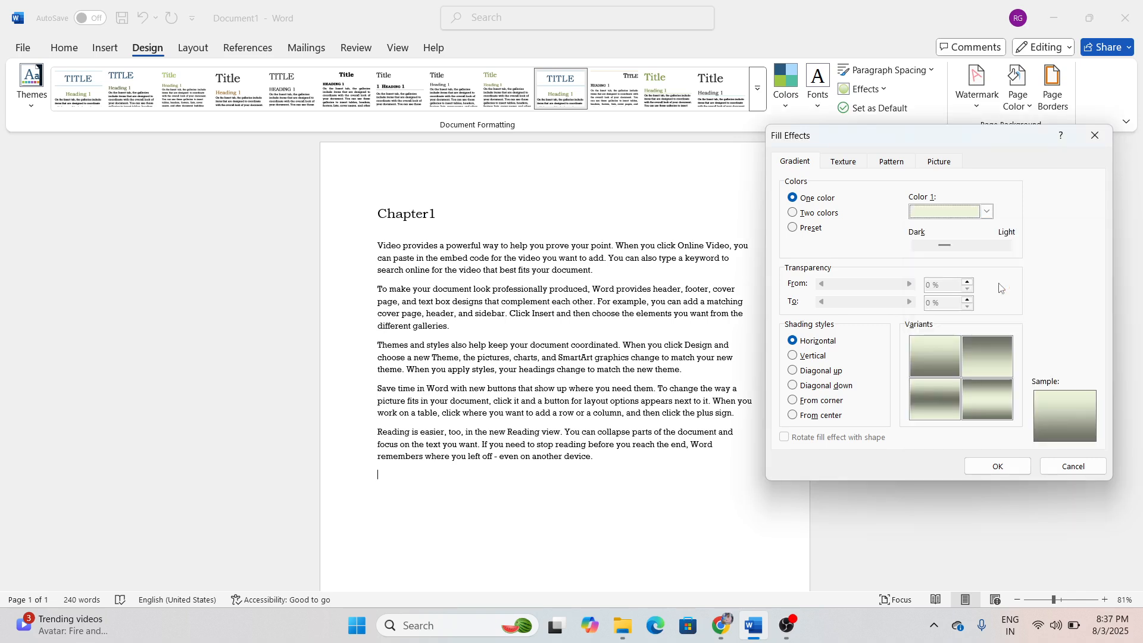
left_click(987, 212)
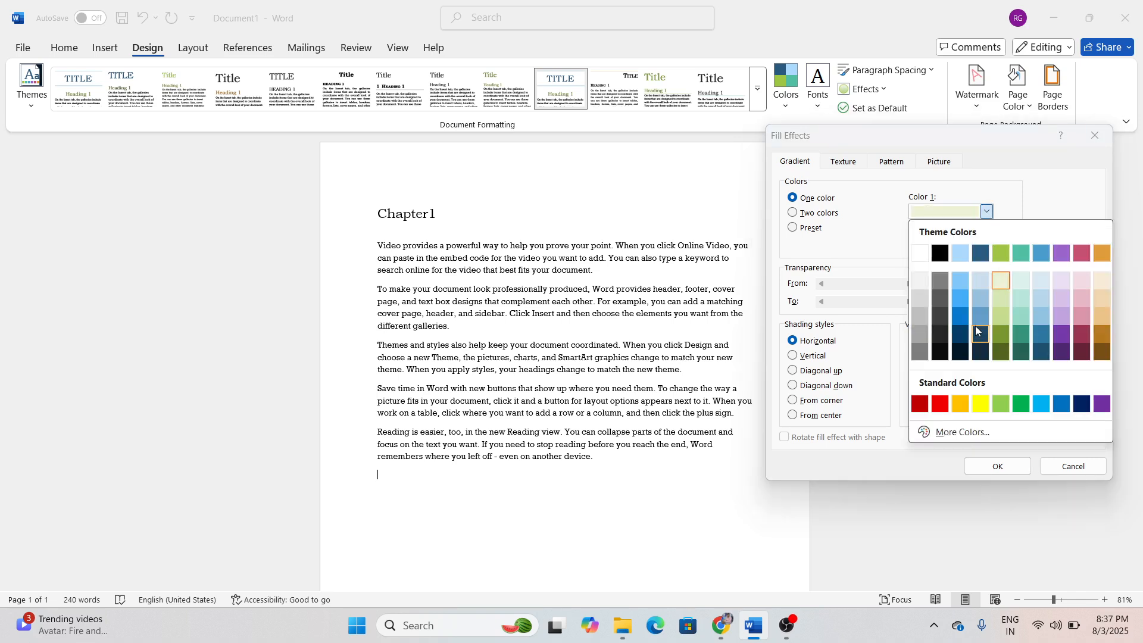
left_click(1102, 253)
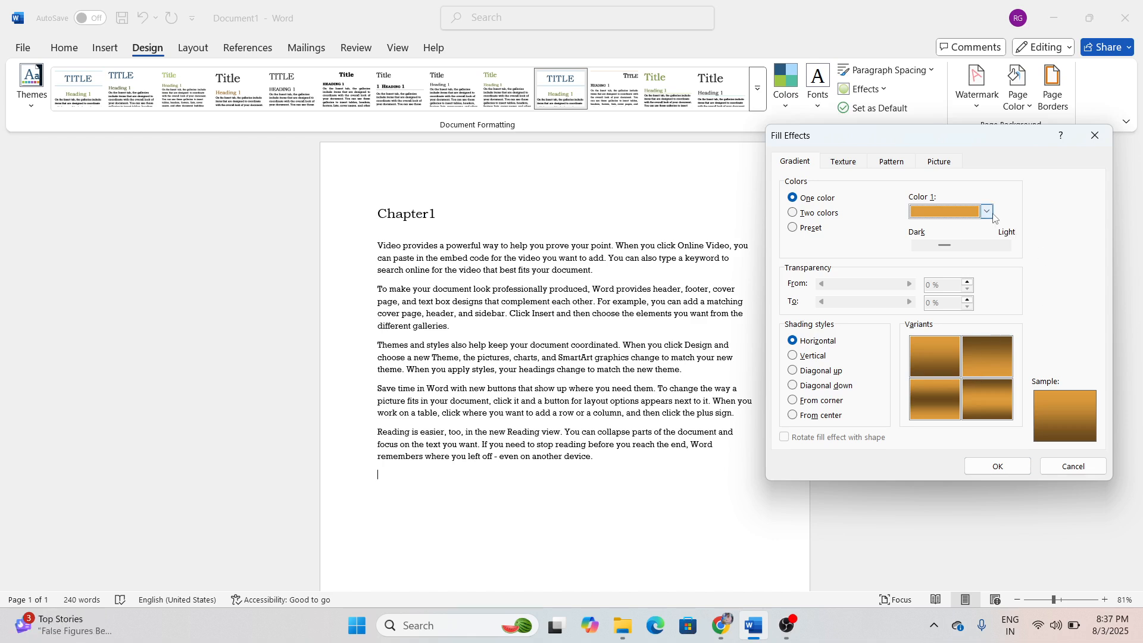
Step: Switch the page gradient to two colors and set Color 2 to white
left_click(828, 216)
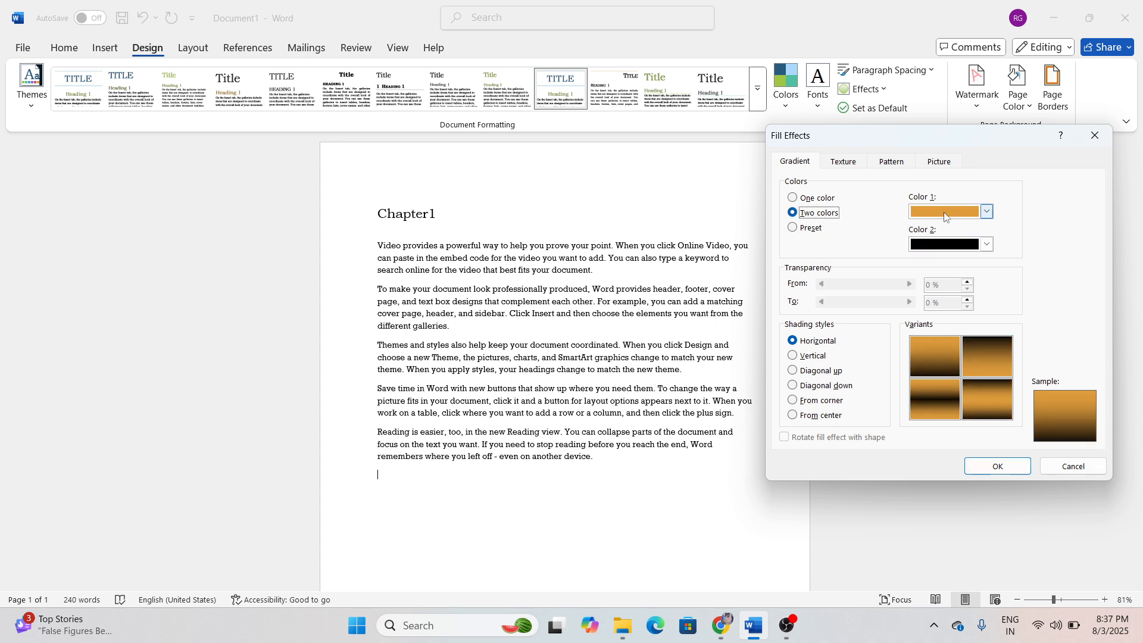
left_click(986, 244)
left_click(919, 286)
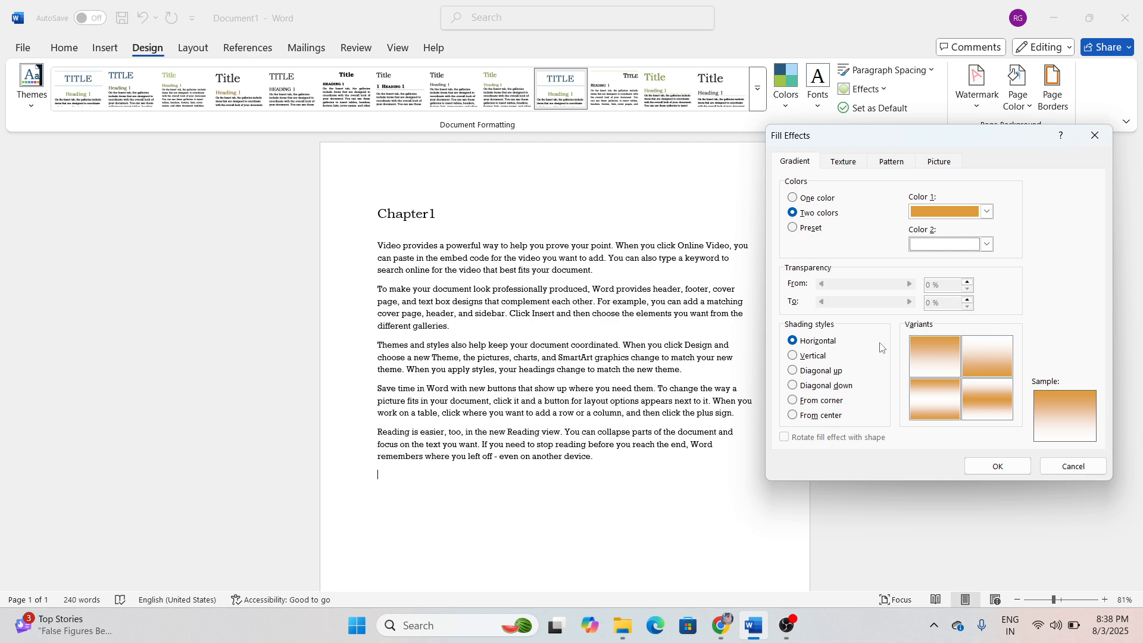
Step: Compare the gradient's vertical, diagonal, corner and center shading styles, settling on Vertical
left_click(820, 356)
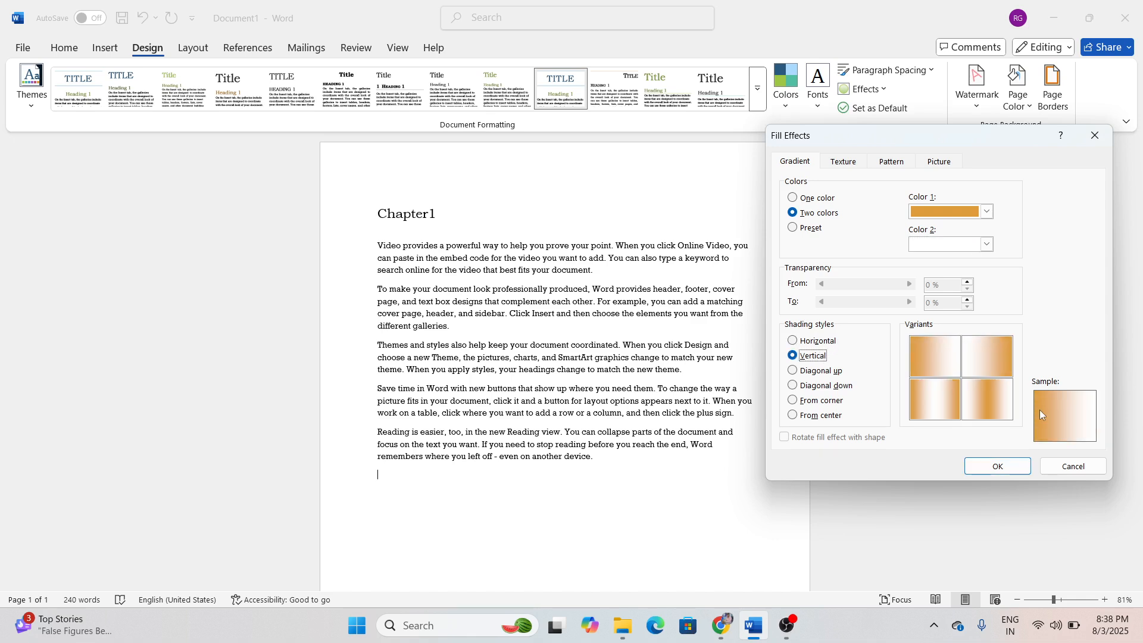
left_click(823, 371)
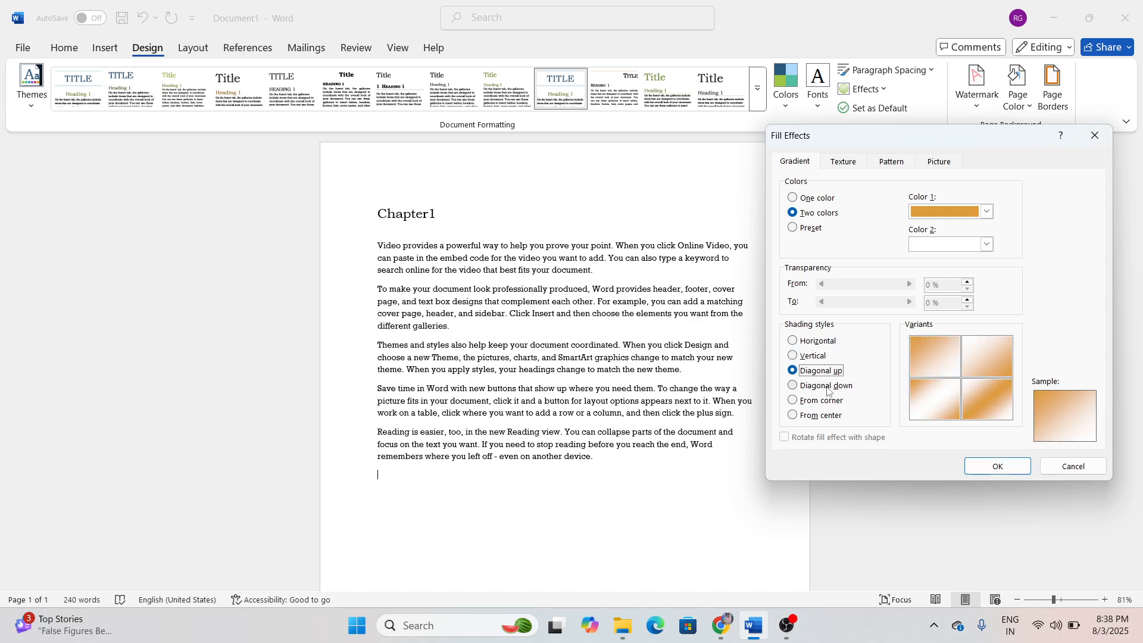
left_click(826, 387)
left_click(827, 400)
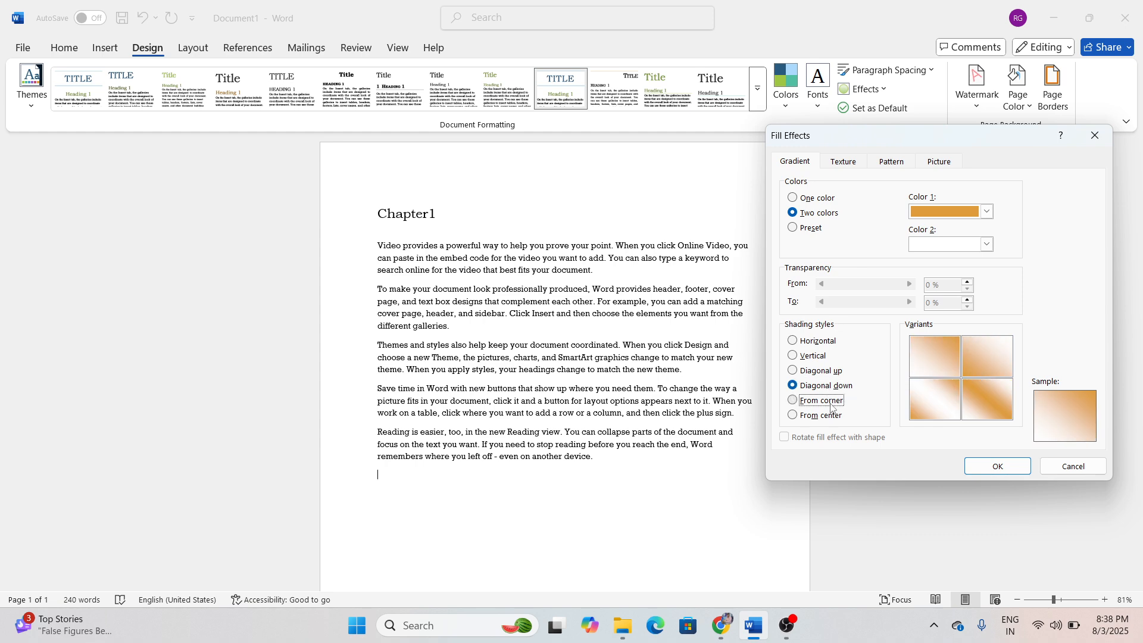
left_click(824, 415)
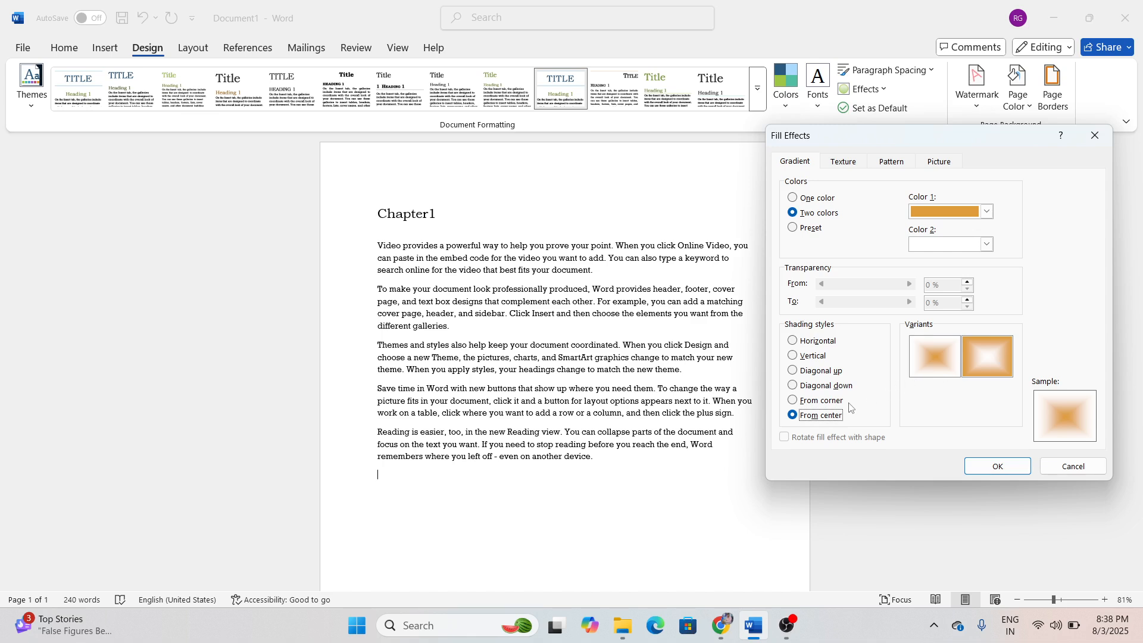
left_click(832, 403)
left_click(835, 389)
left_click(826, 372)
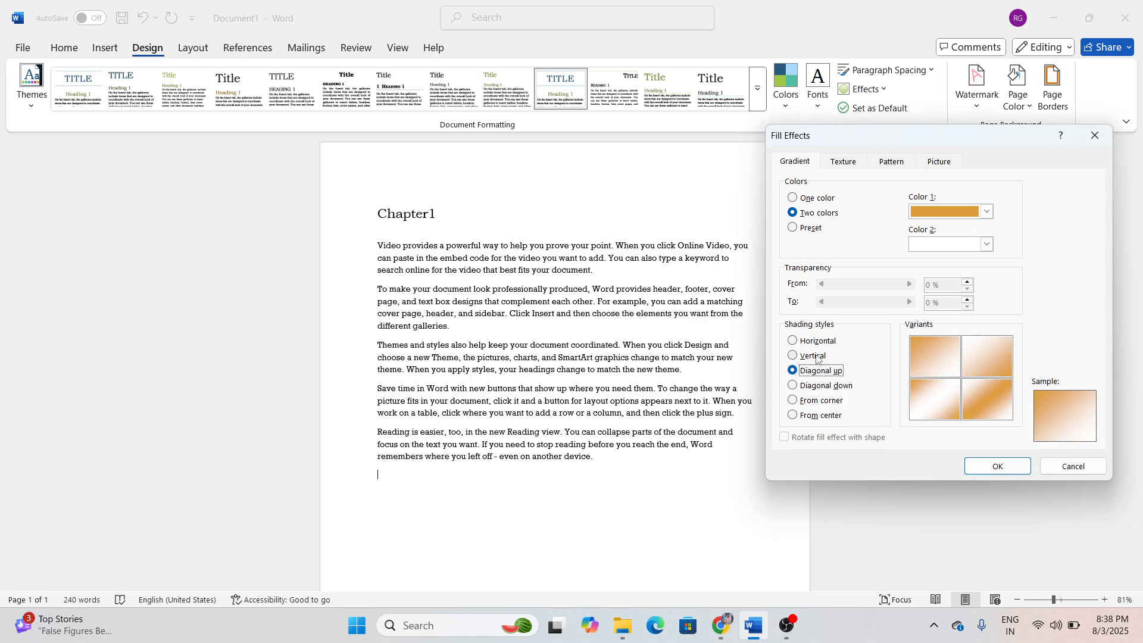
left_click(816, 356)
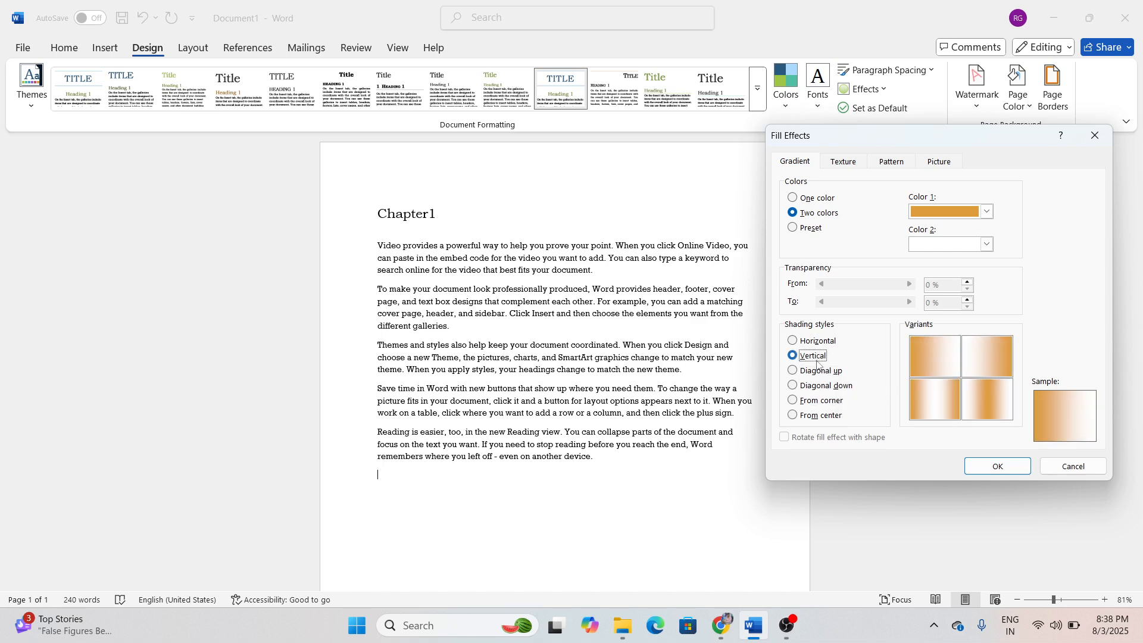
Step: Choose the vertical gradient variant with orange edges and a white middle, and apply it to the page
left_click(937, 394)
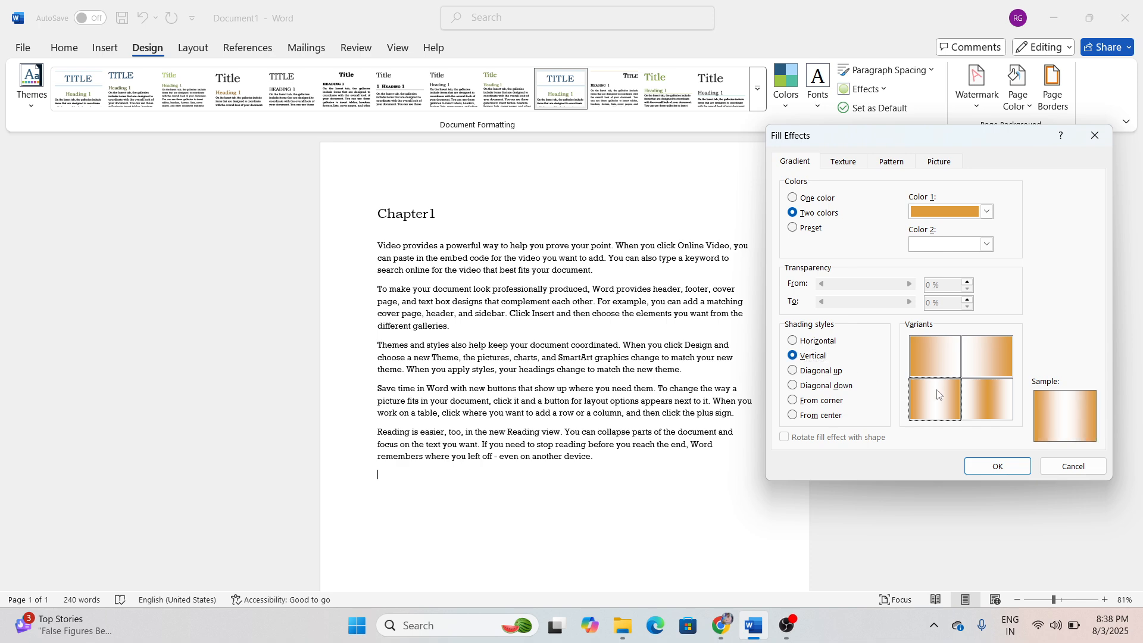
left_click(997, 466)
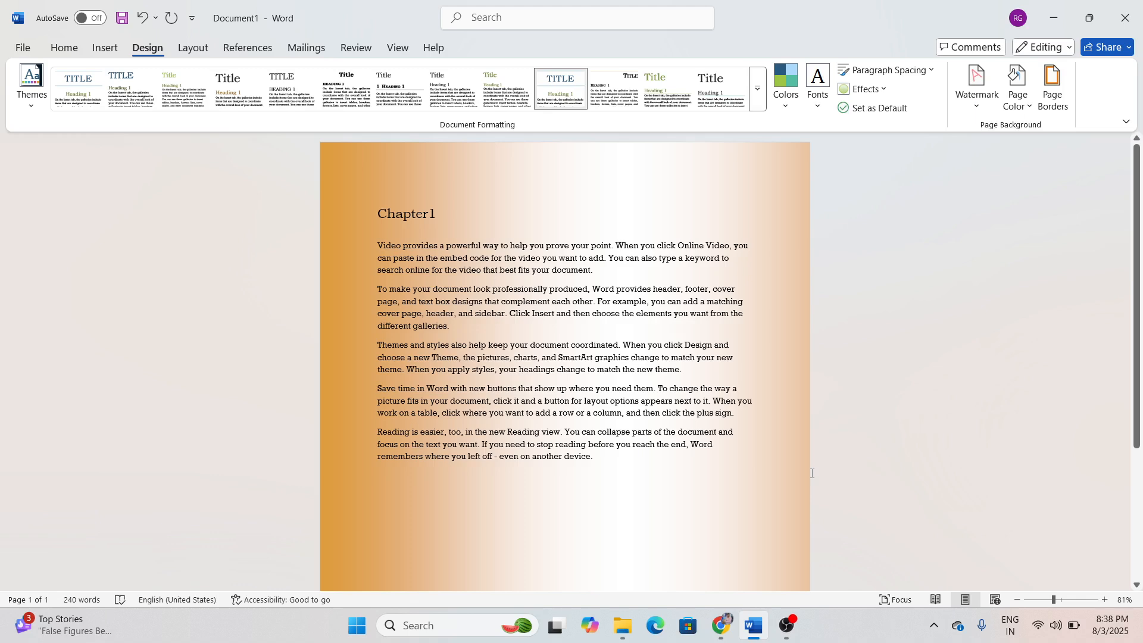
scroll(811, 470, "down", 3)
scroll(812, 470, "up", 3)
Step: Try several texture fills and apply the Fish fossil texture as the page background
left_click(1017, 90)
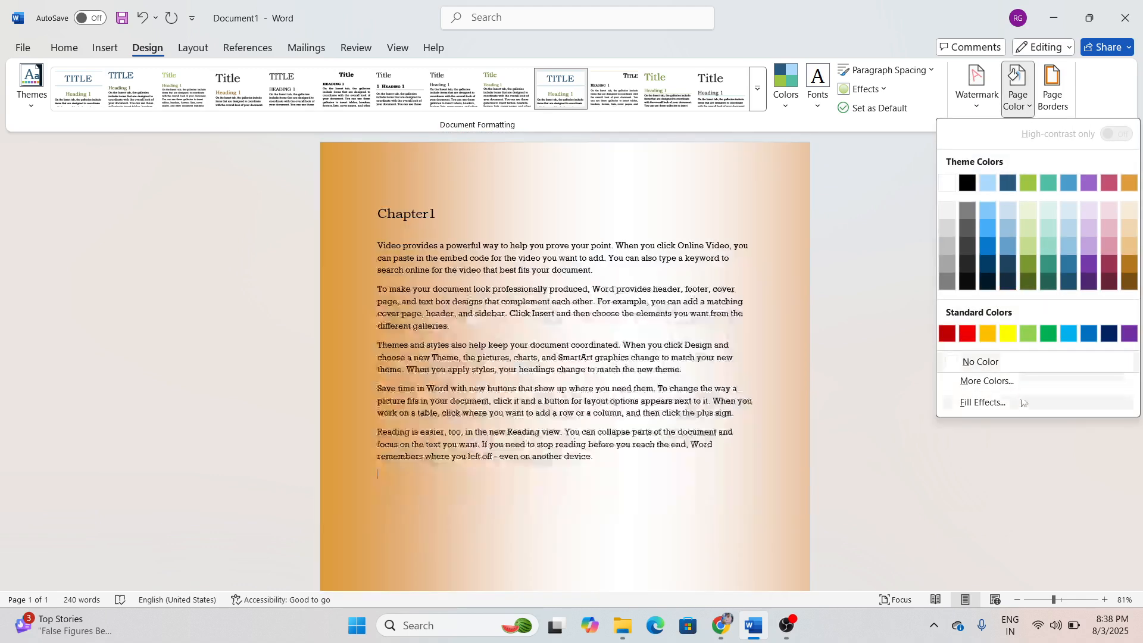
left_click(1020, 400)
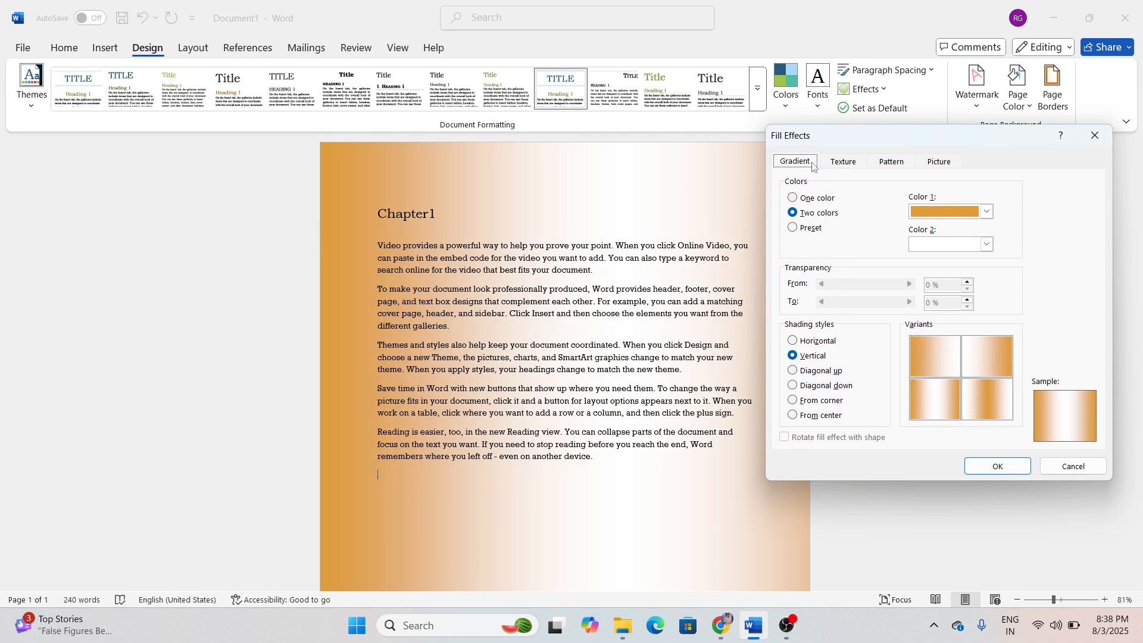
left_click(845, 161)
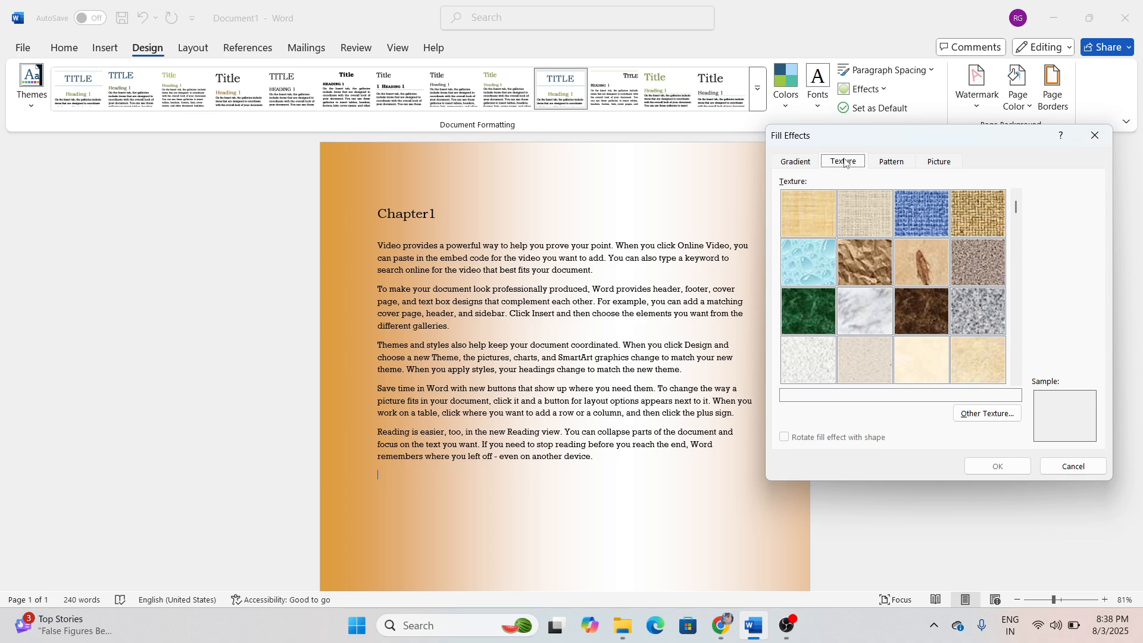
left_click(863, 214)
left_click(873, 261)
left_click(923, 265)
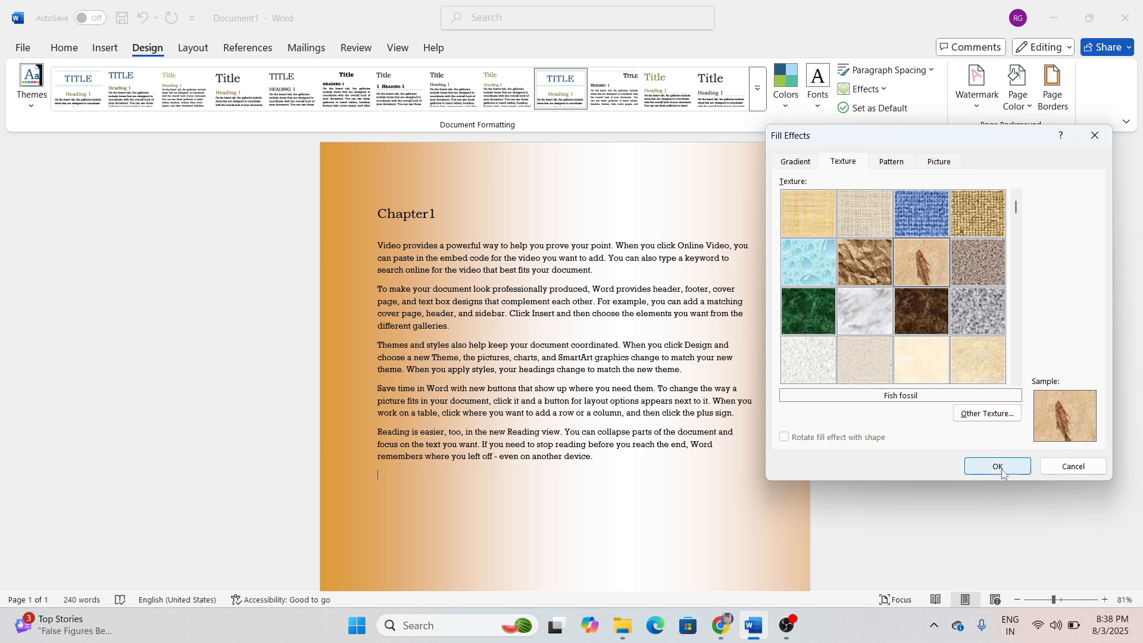
left_click(970, 460)
scroll(564, 357, "down", 3)
scroll(565, 357, "up", 3)
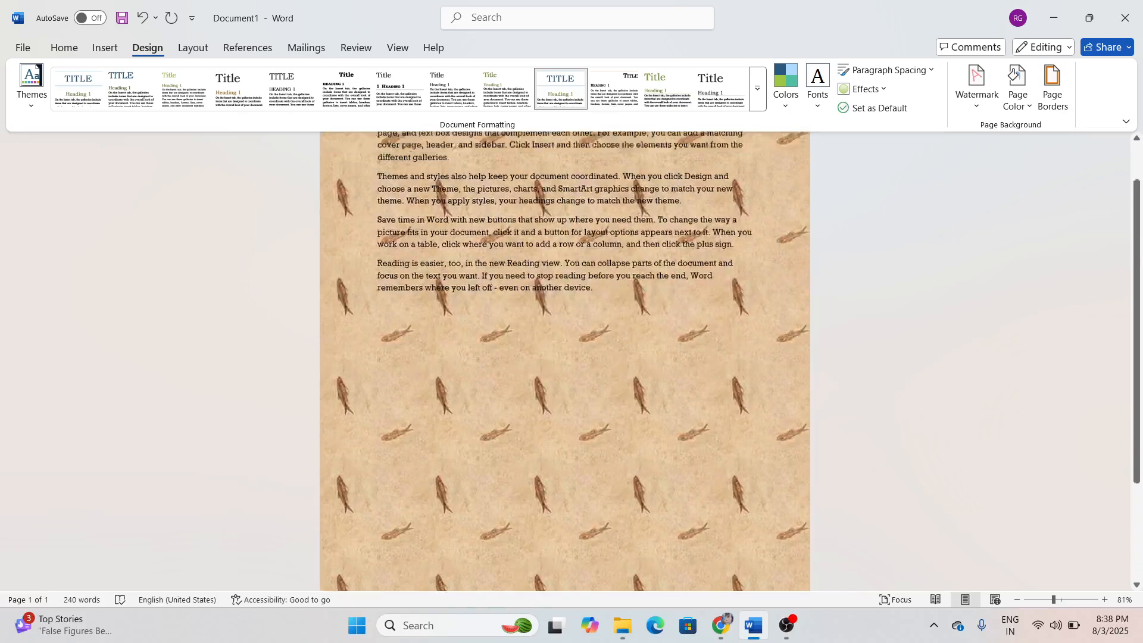
Step: Try several pattern fills for the page background, including Dotted: 80%, ending on Vertical stripes: Alternating vertical lines
left_click(1017, 100)
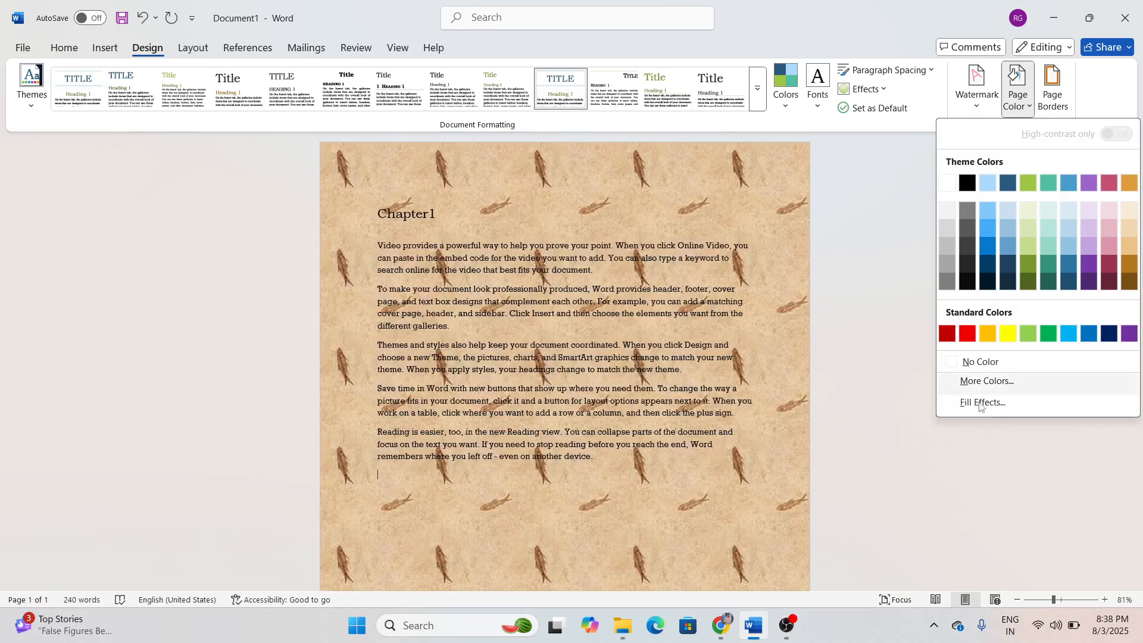
left_click(981, 403)
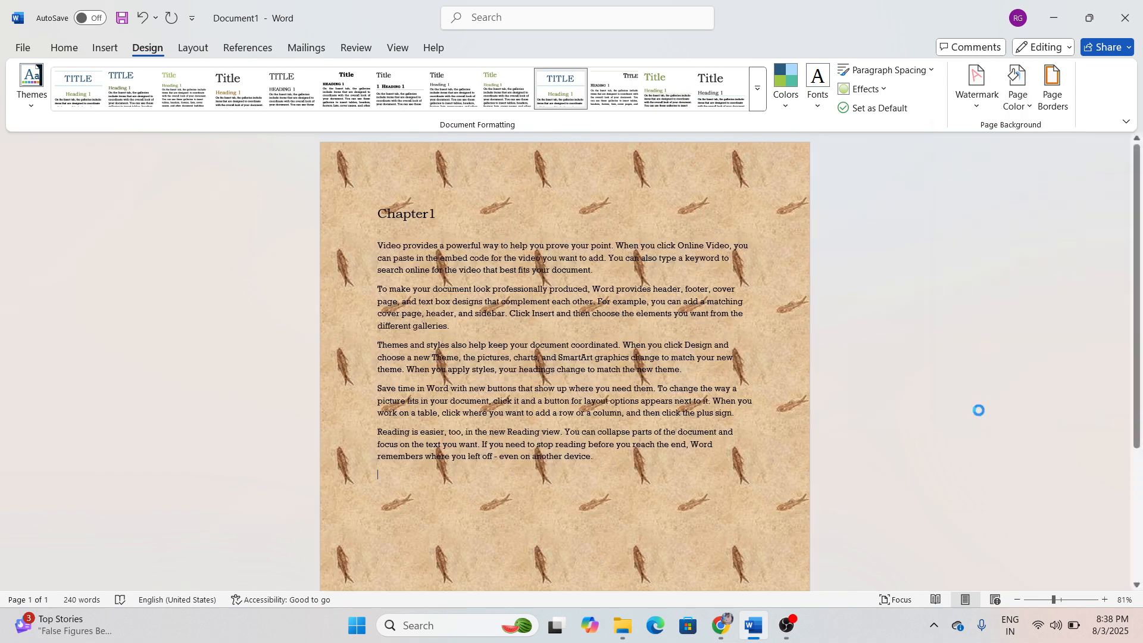
left_click(891, 162)
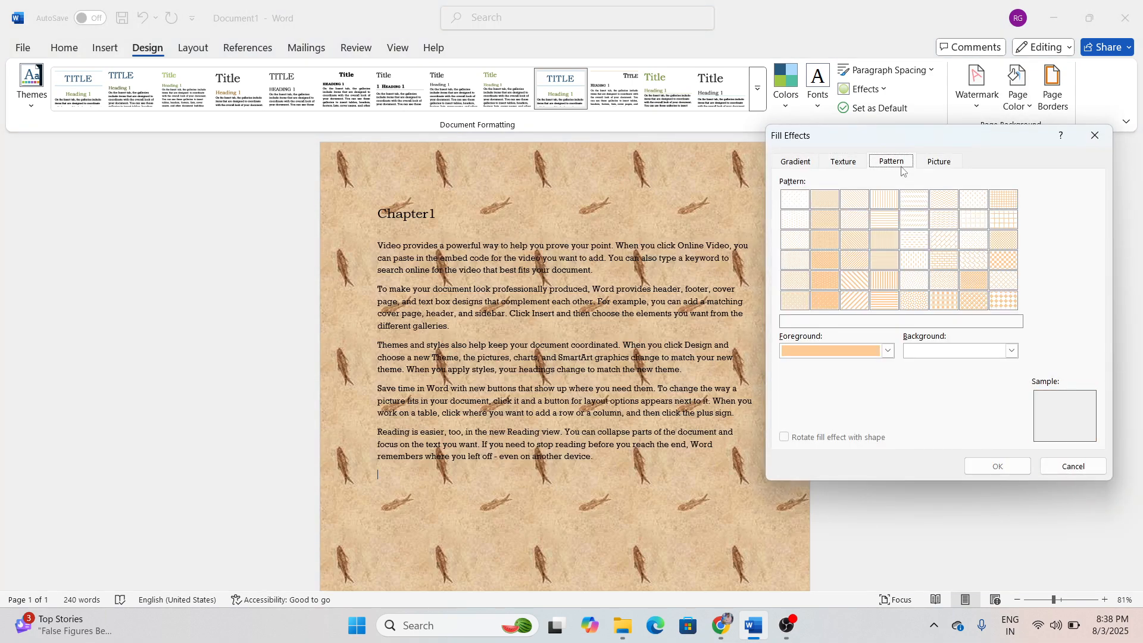
left_click(895, 280)
left_click(851, 281)
left_click(830, 284)
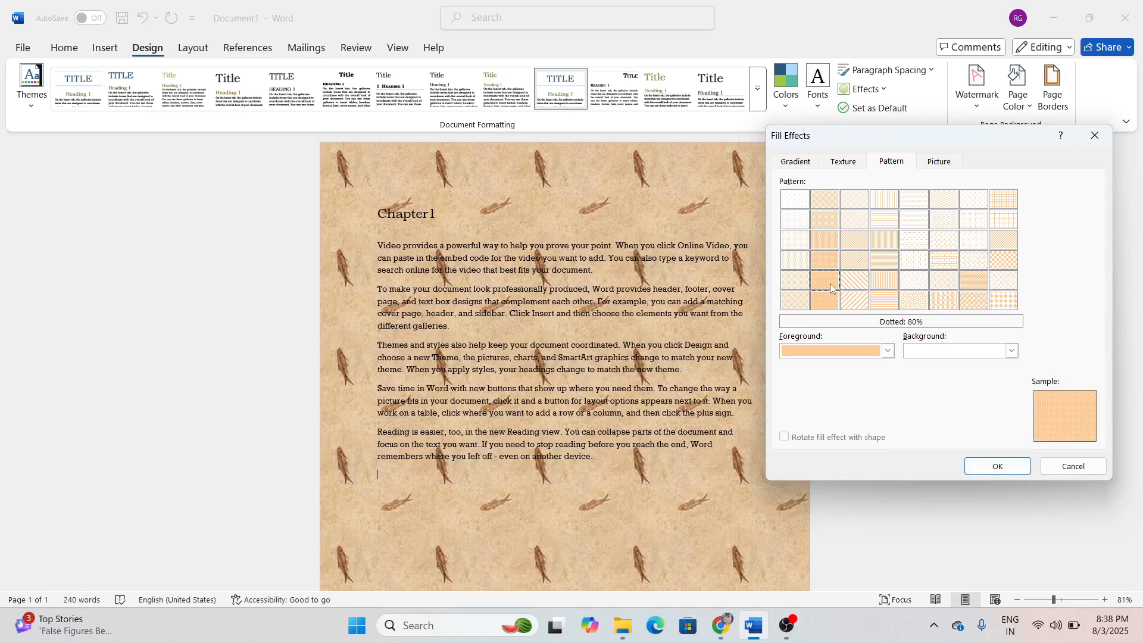
left_click(996, 303)
left_click(922, 255)
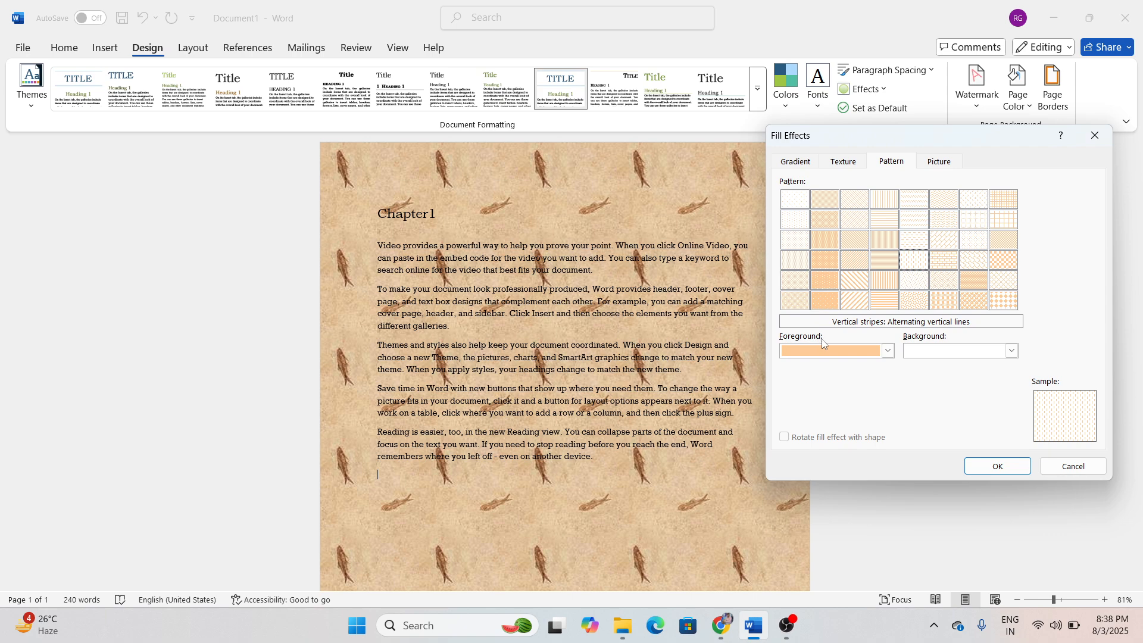
Step: Set the pattern's foreground to light blue and its background to very dark blue
left_click(887, 350)
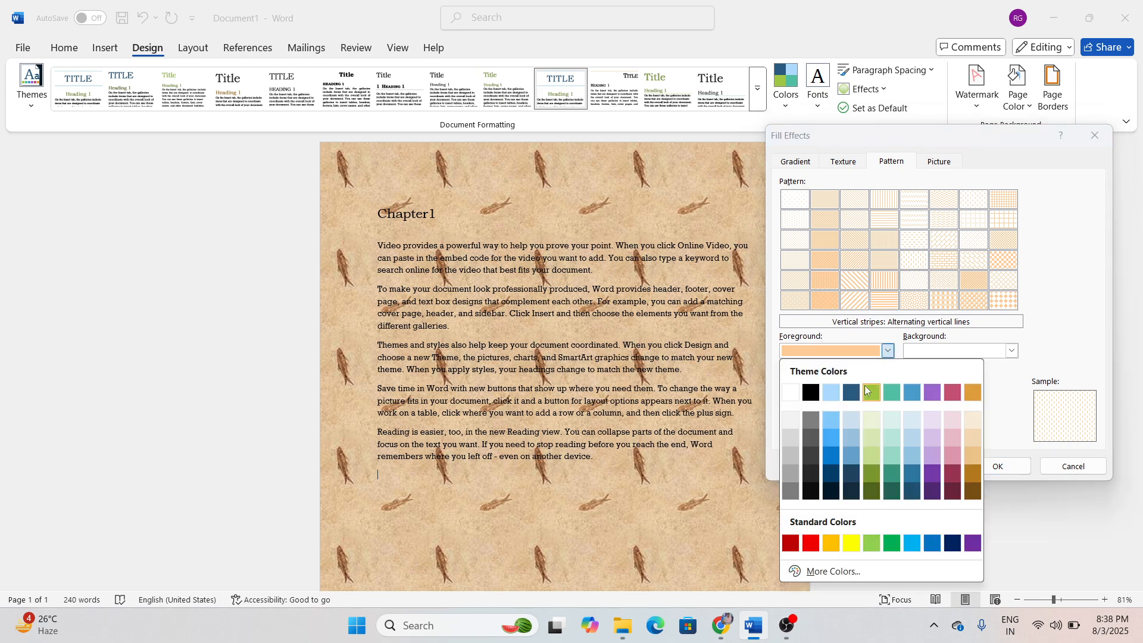
left_click(831, 419)
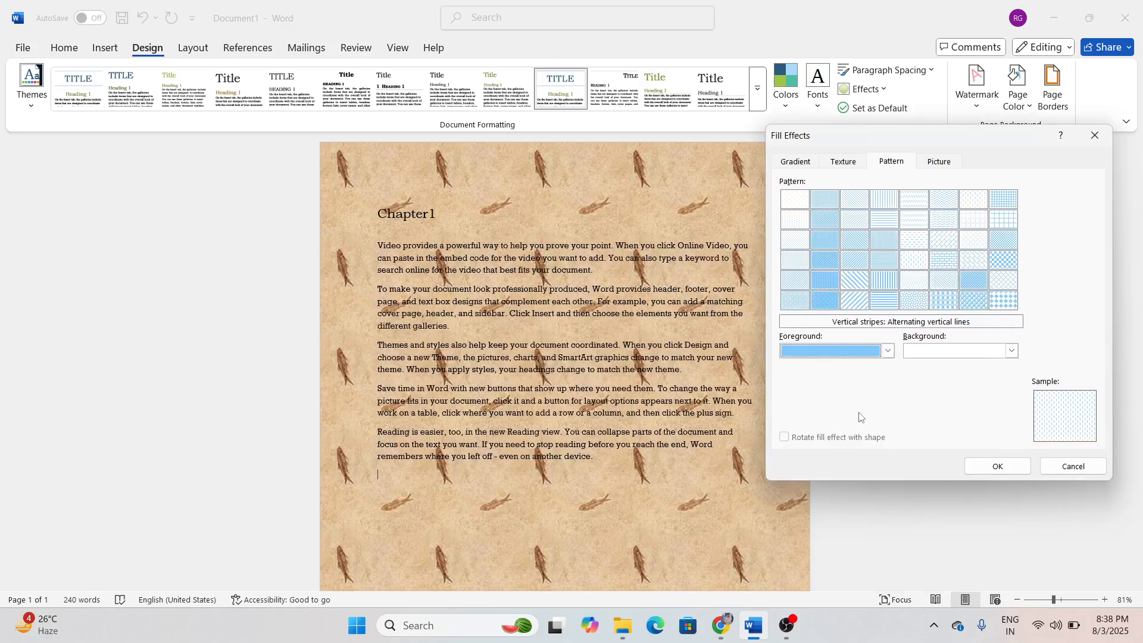
left_click(1011, 351)
left_click(955, 491)
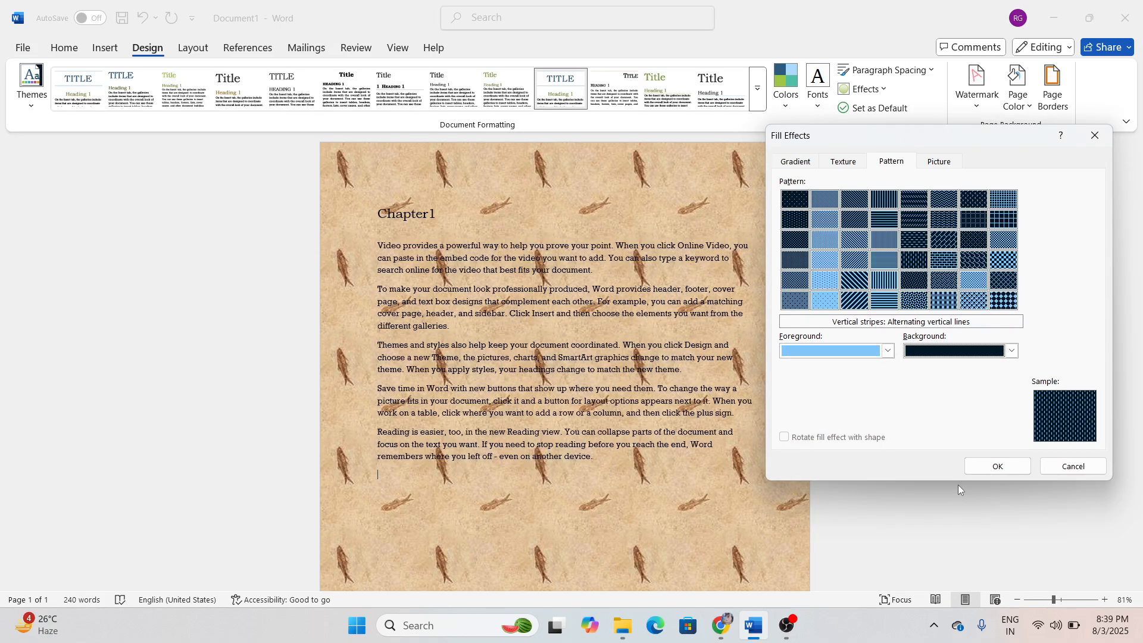
Step: Choose the Plaid pattern and apply it as the page background
left_click(944, 301)
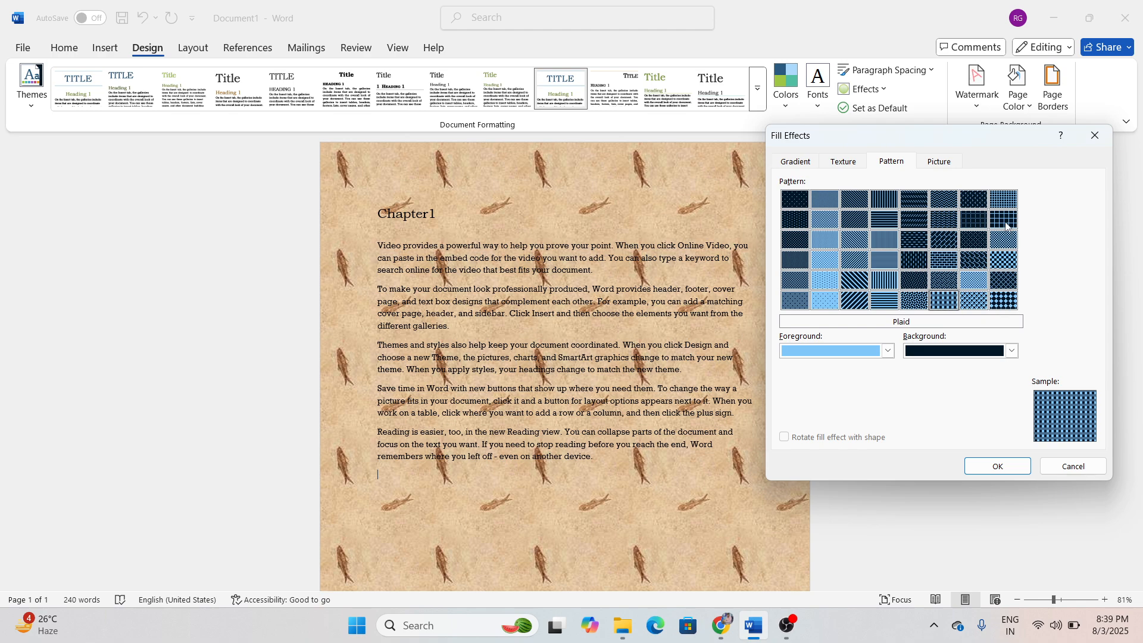
left_click(998, 466)
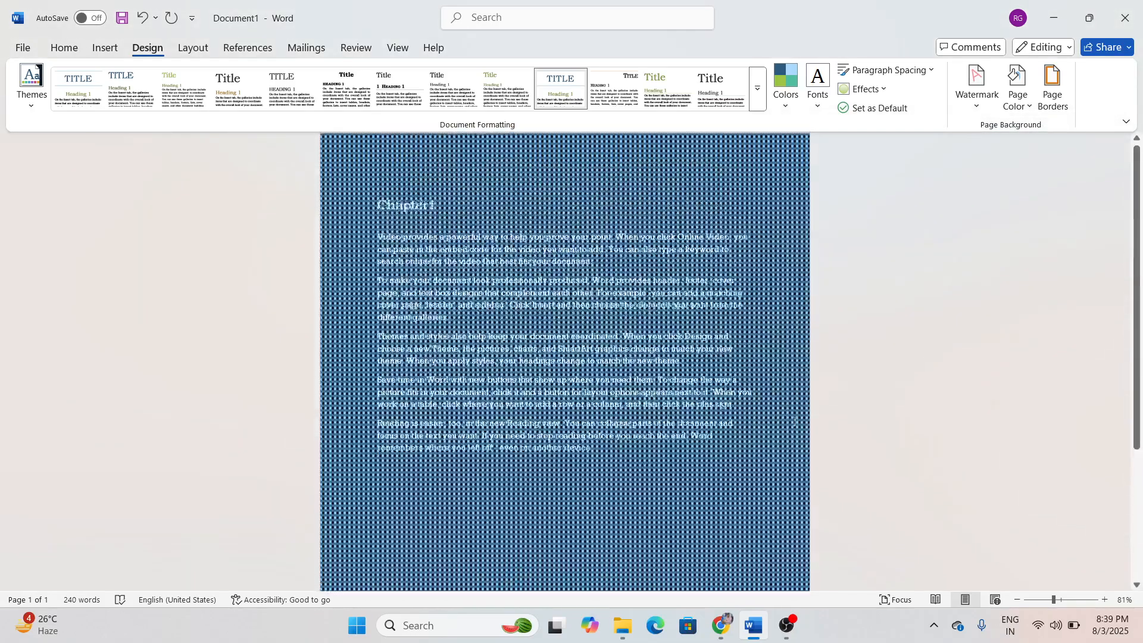
scroll(794, 421, "up", 1)
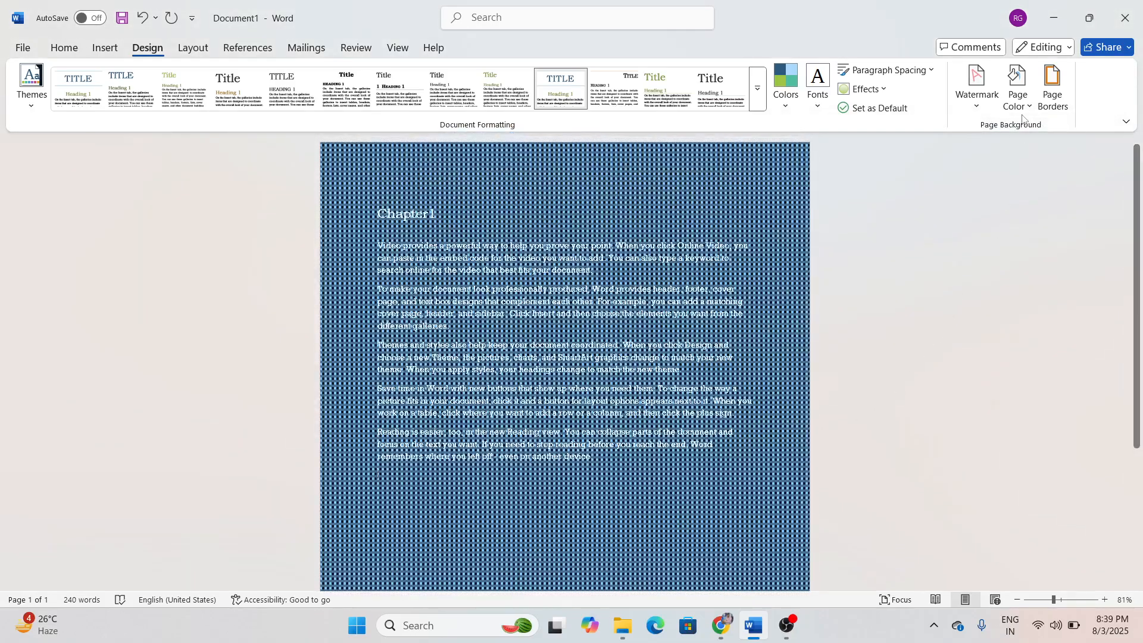
left_click(1017, 89)
left_click(982, 402)
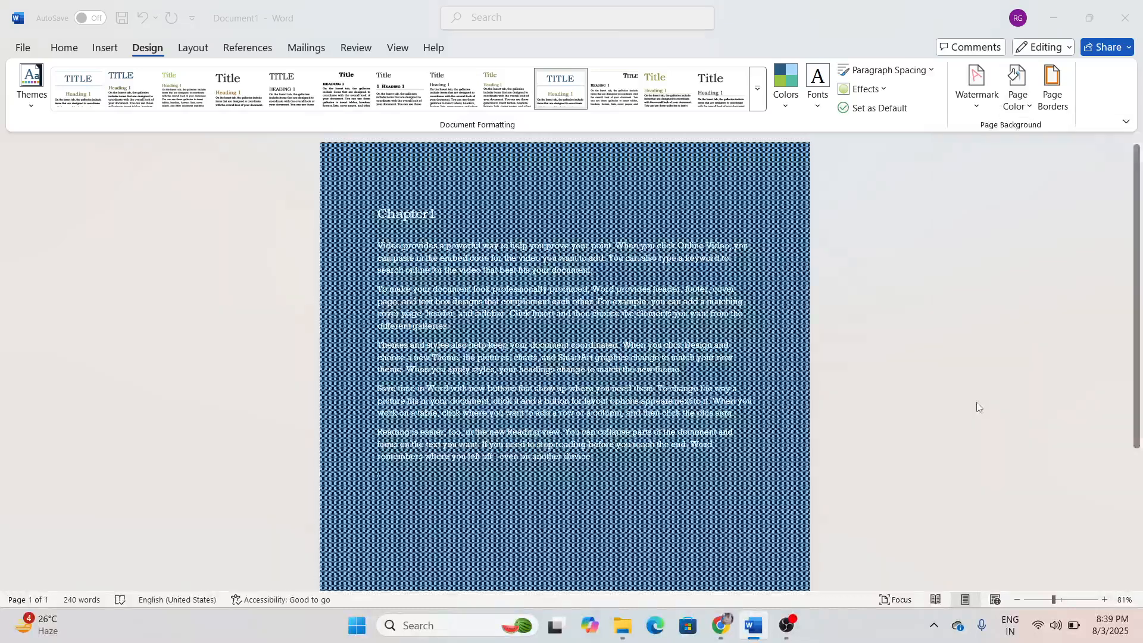
left_click(946, 162)
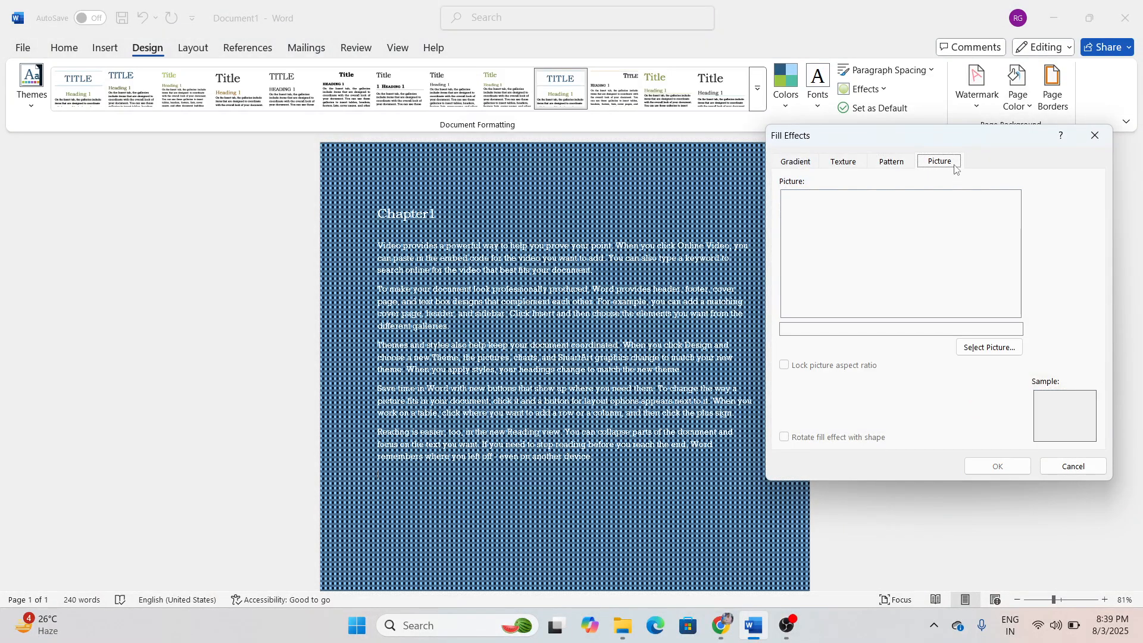
left_click(998, 350)
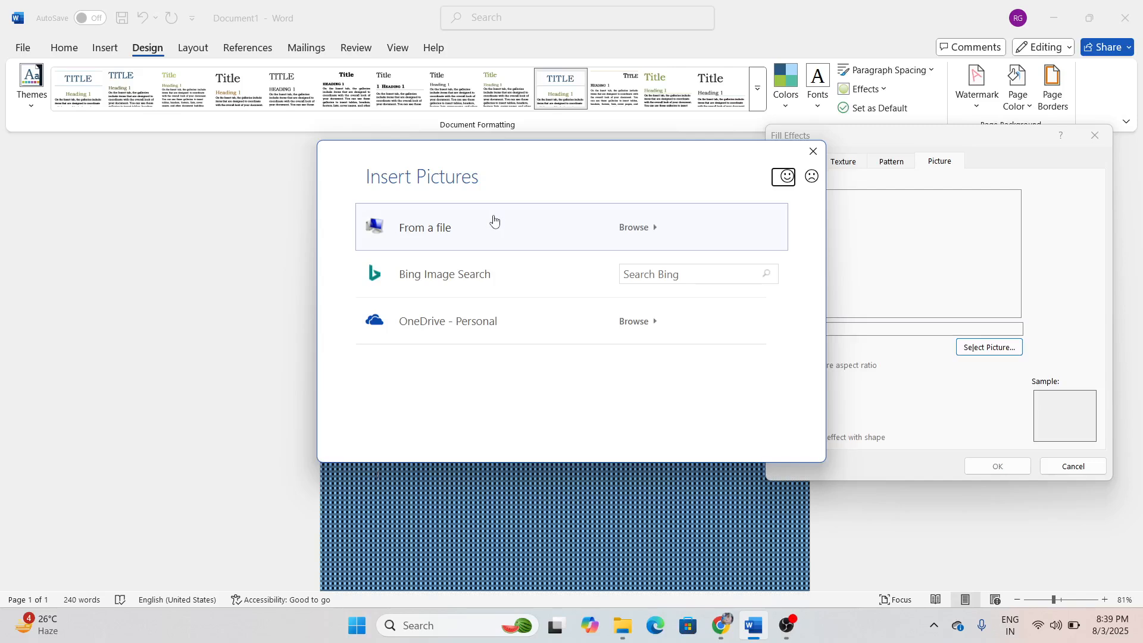
left_click(498, 237)
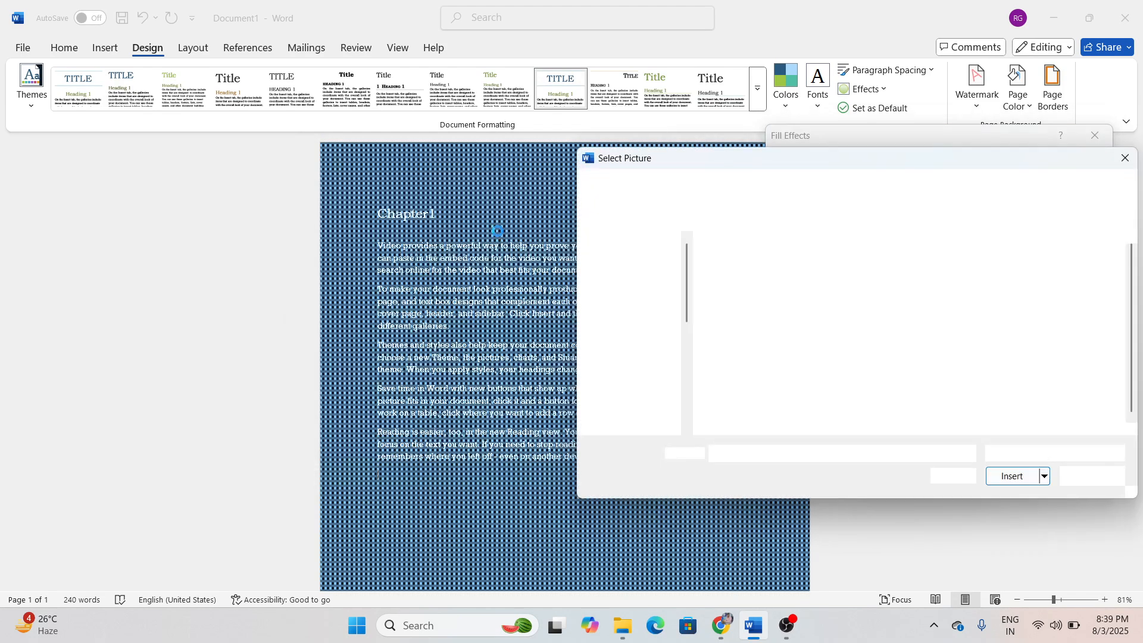
left_click_drag(784, 158, 650, 143)
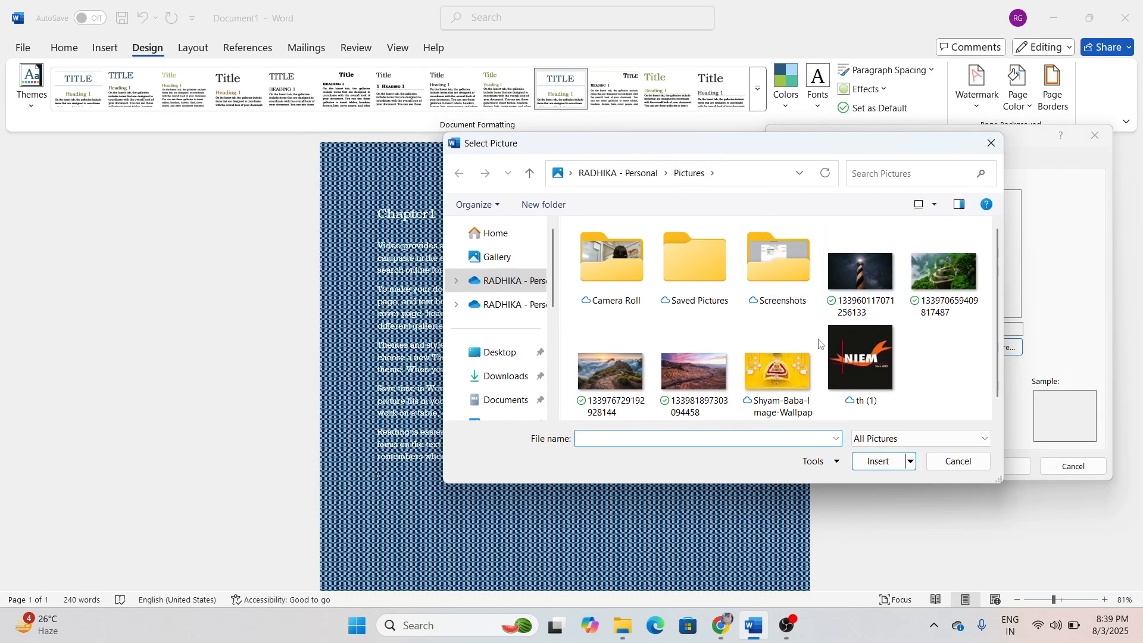
double_click(624, 387)
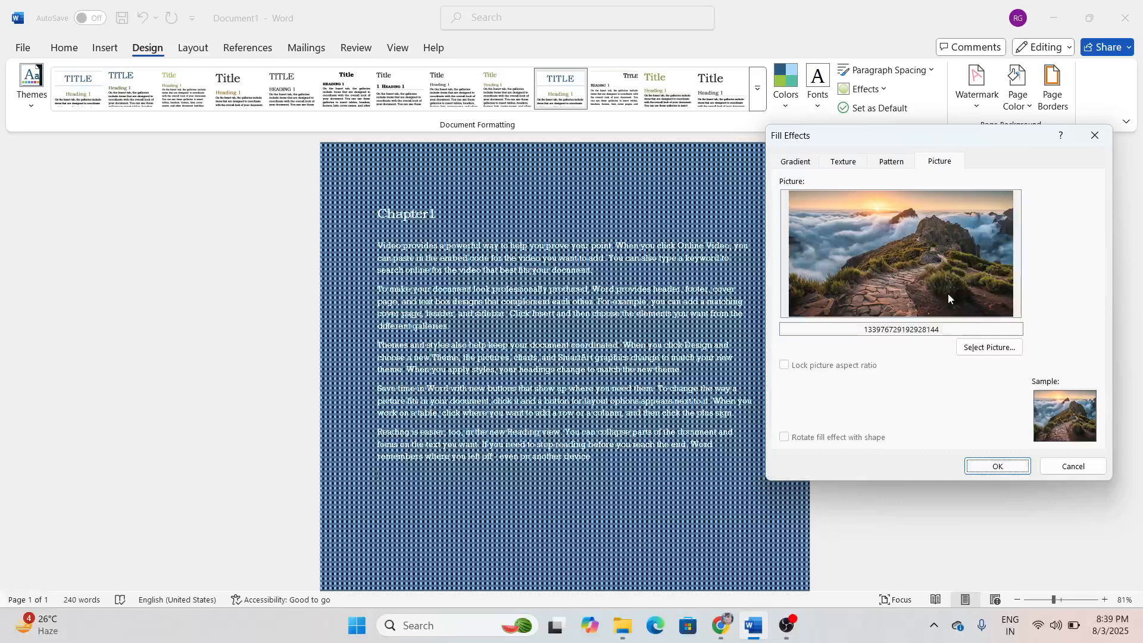
left_click(988, 466)
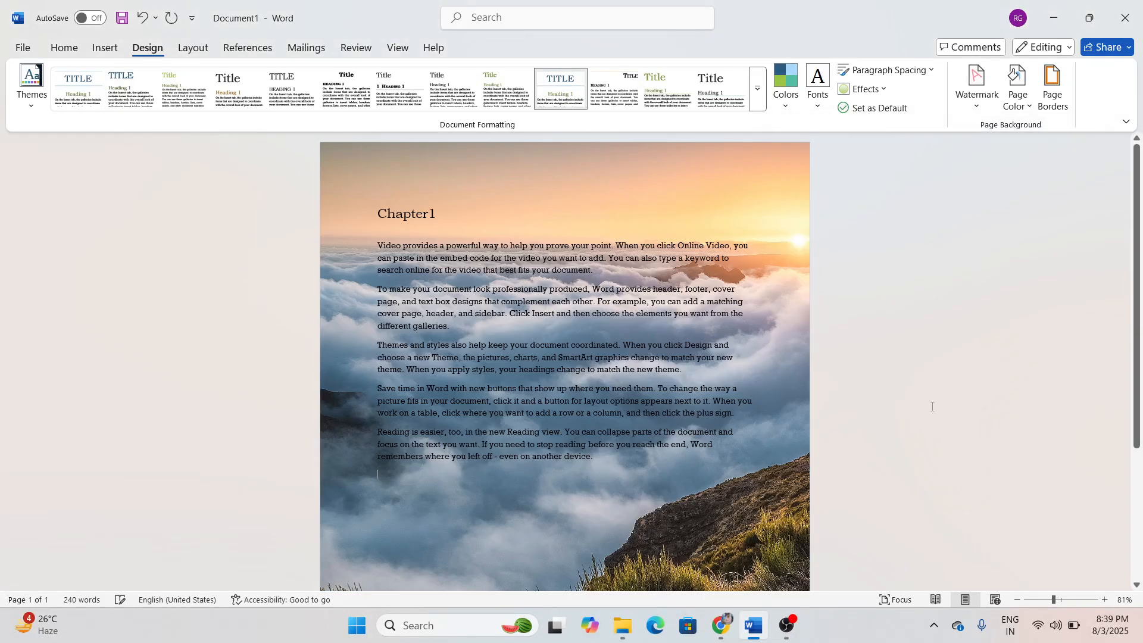
scroll(932, 406, "down", 3)
scroll(863, 381, "up", 3)
Step: Undo the recent page background fills until the page is plain white
key("ctrl+z")
key("ctrl+z")
key("ctrl+z")
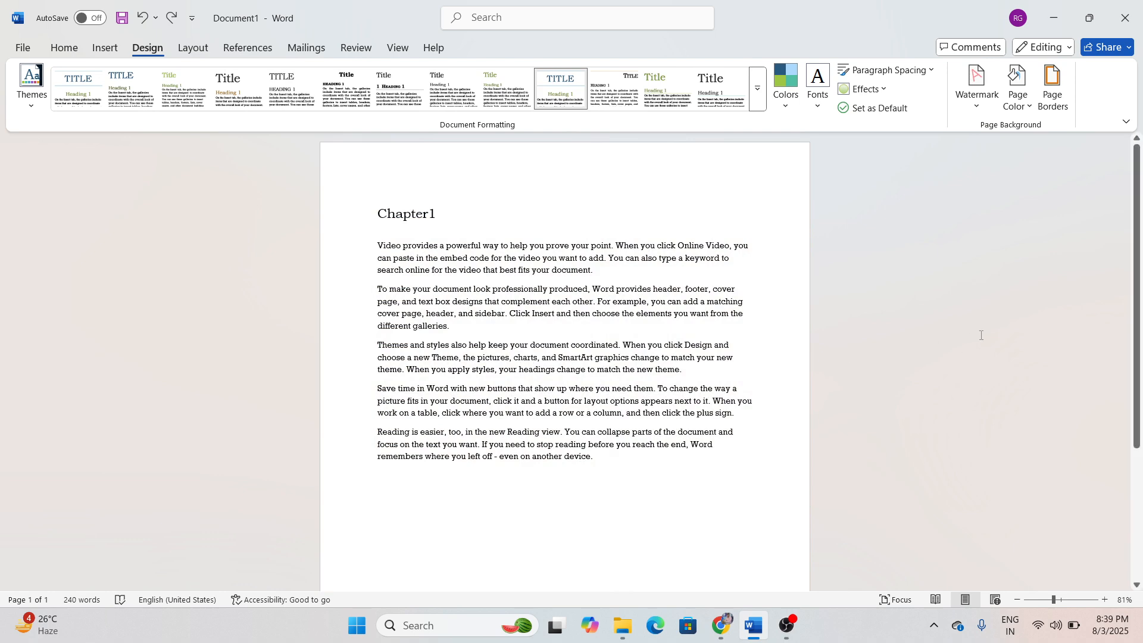
Step: Browse the page border line styles and choose a thick-and-thin multi-line style for a box border around the whole document
left_click(1058, 102)
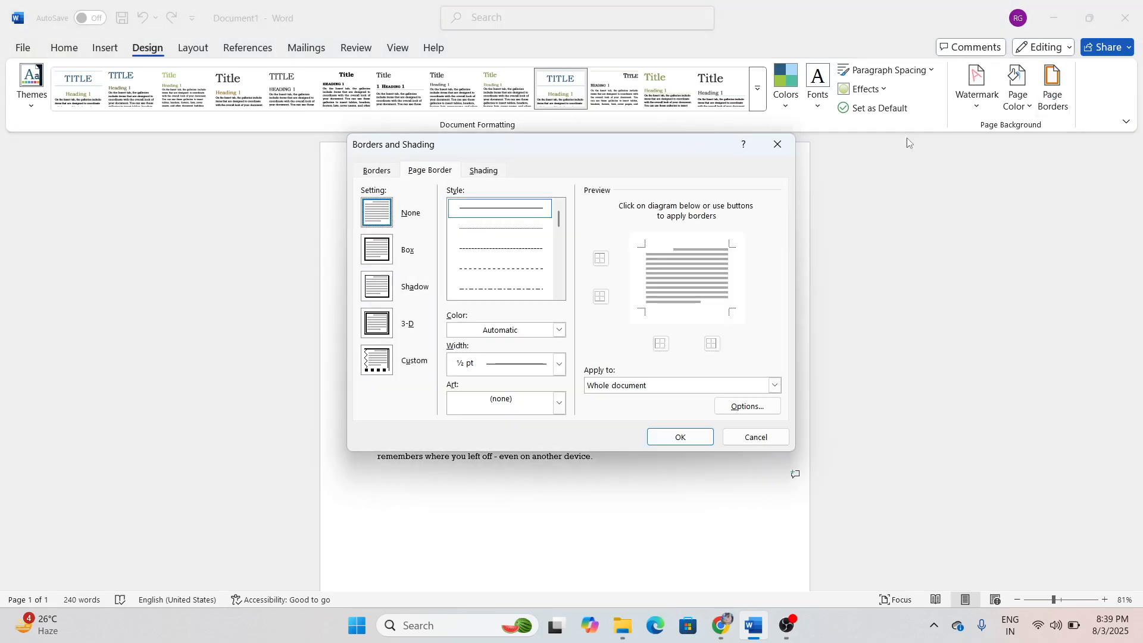
left_click_drag(668, 155, 694, 122)
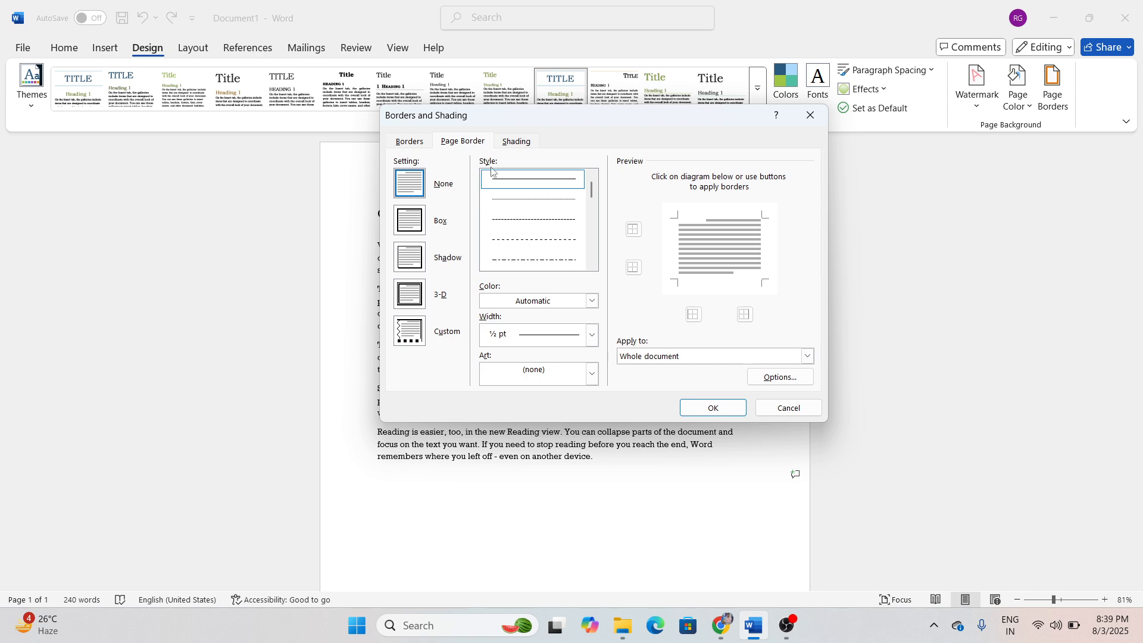
scroll(547, 216, "down", 5)
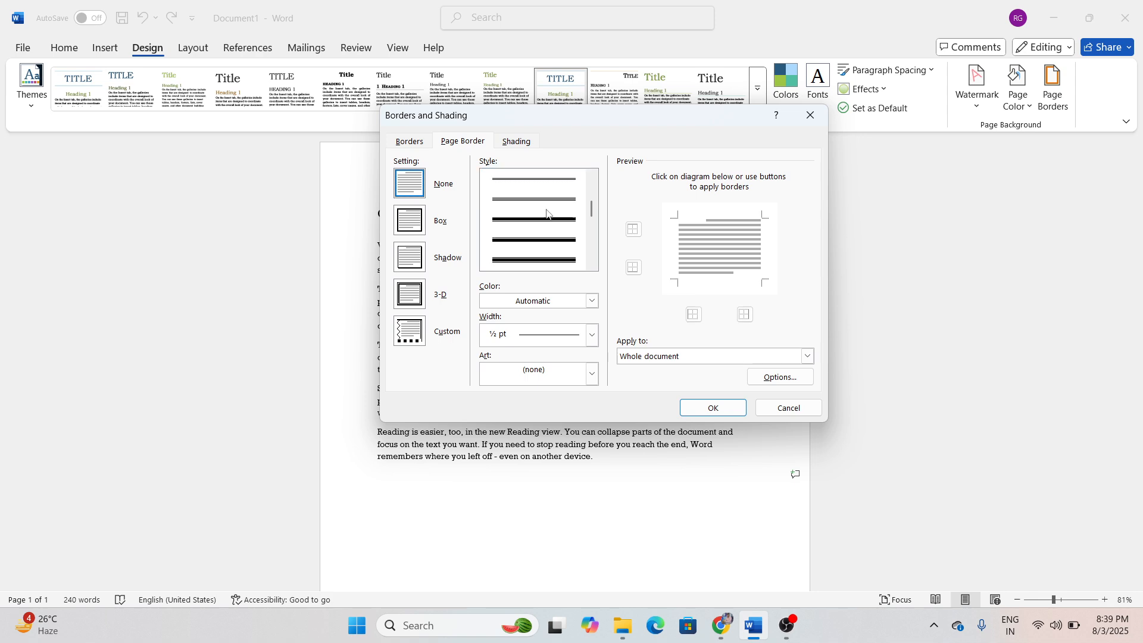
scroll(547, 215, "down", 3)
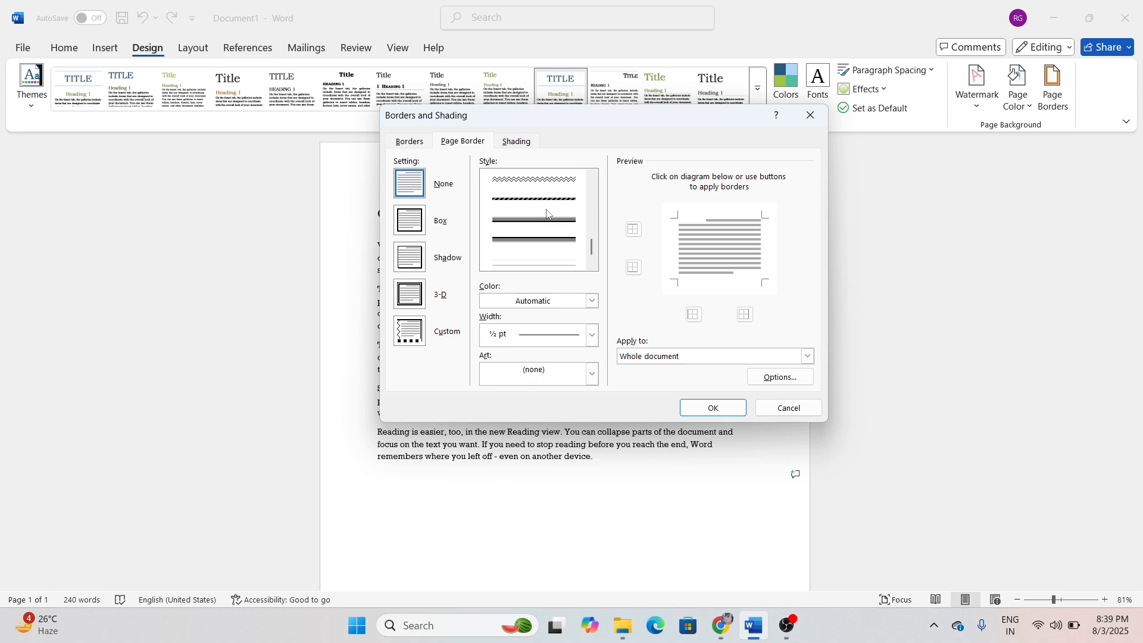
scroll(548, 214, "up", 6)
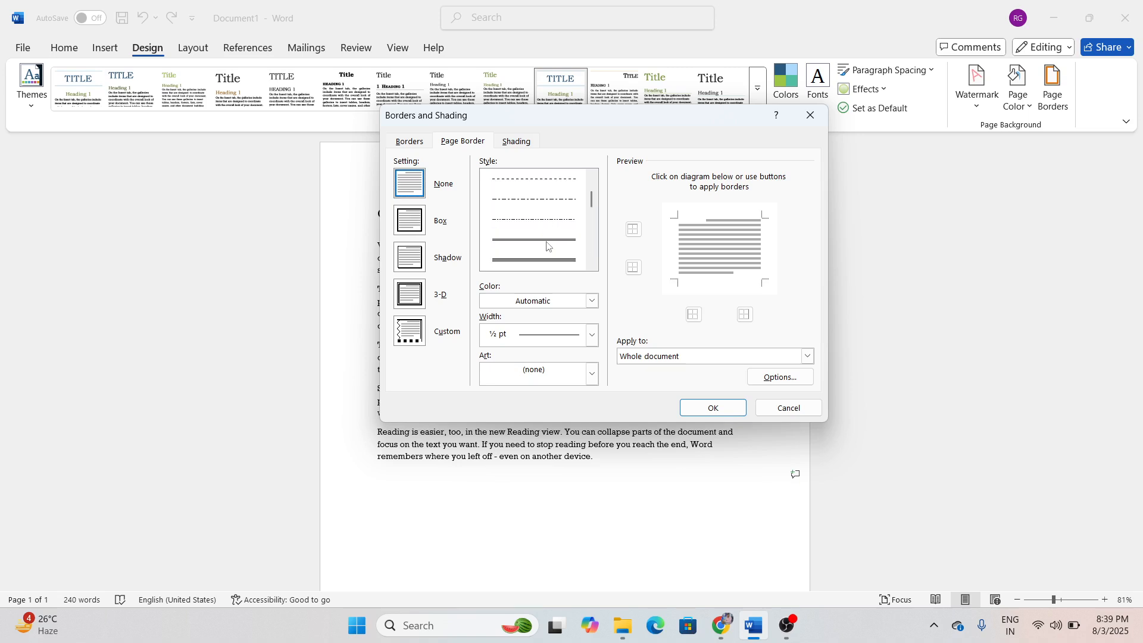
left_click(548, 245)
scroll(549, 244, "down", 1)
left_click(551, 244)
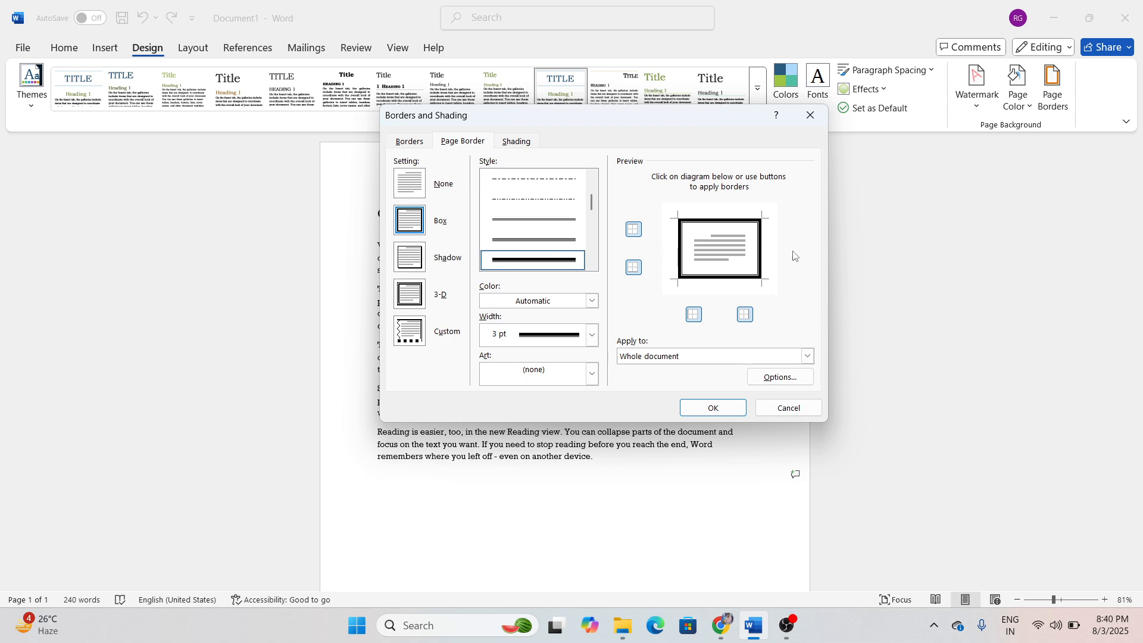
scroll(553, 232, "down", 1)
scroll(552, 233, "down", 1)
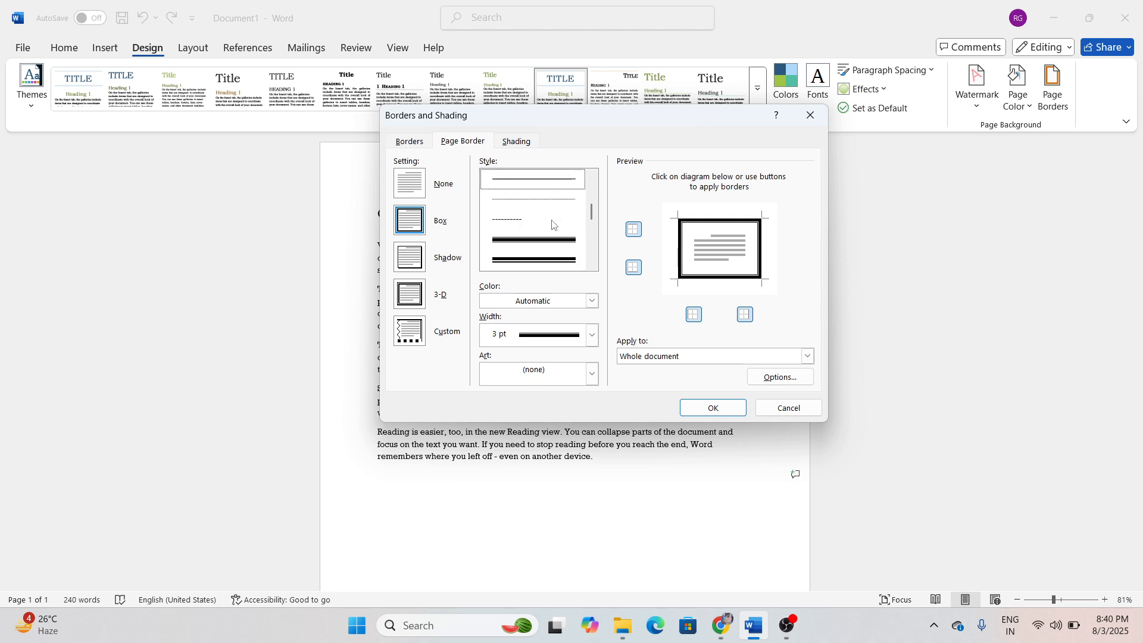
left_click(556, 249)
scroll(558, 241, "down", 1)
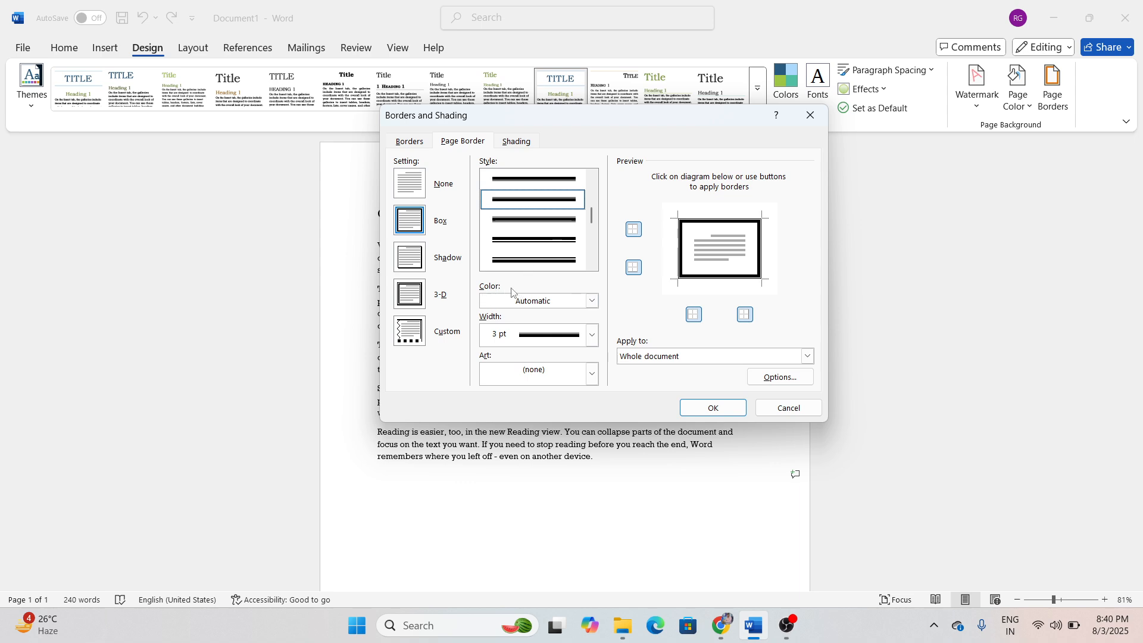
Step: Set the page border's color to standard red and its width to 6 pt, and apply it to the whole document
left_click(592, 301)
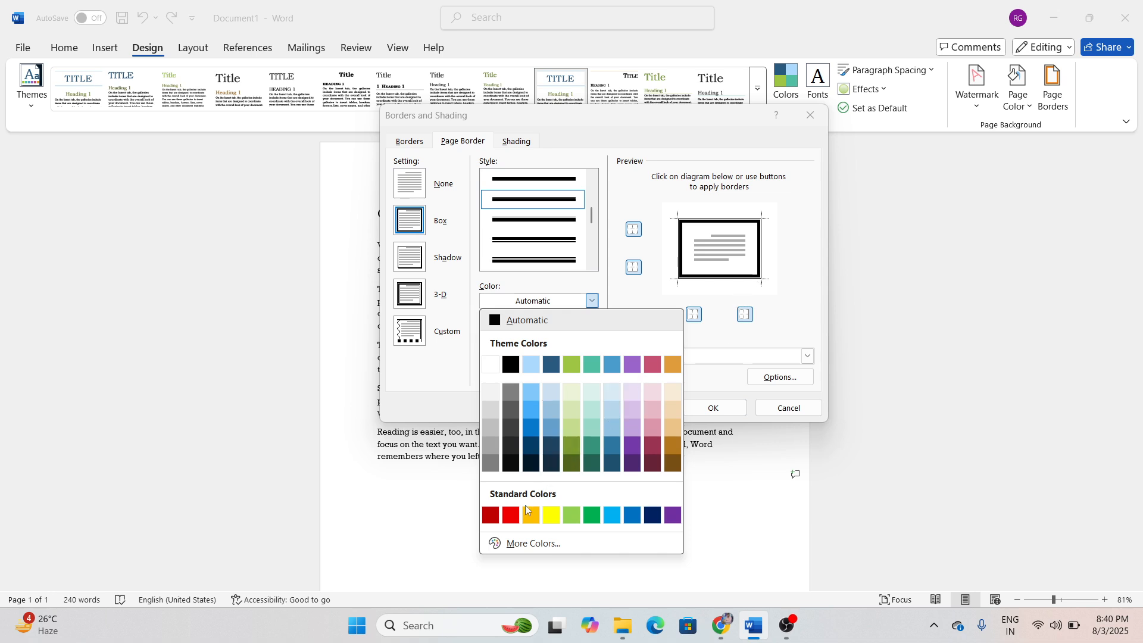
left_click(511, 515)
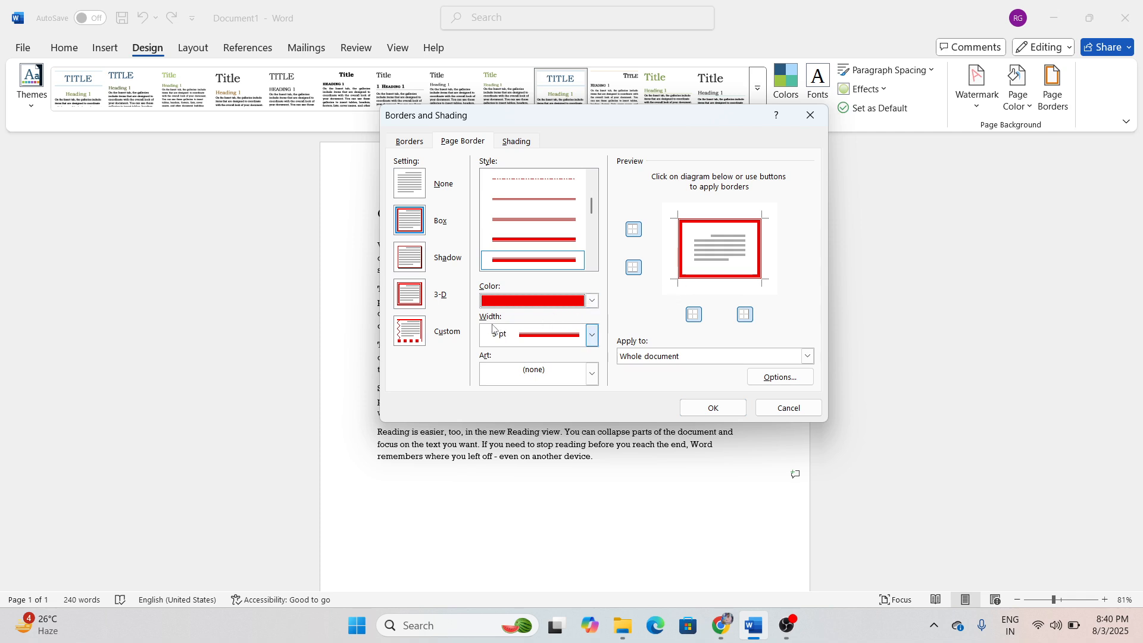
left_click(592, 337)
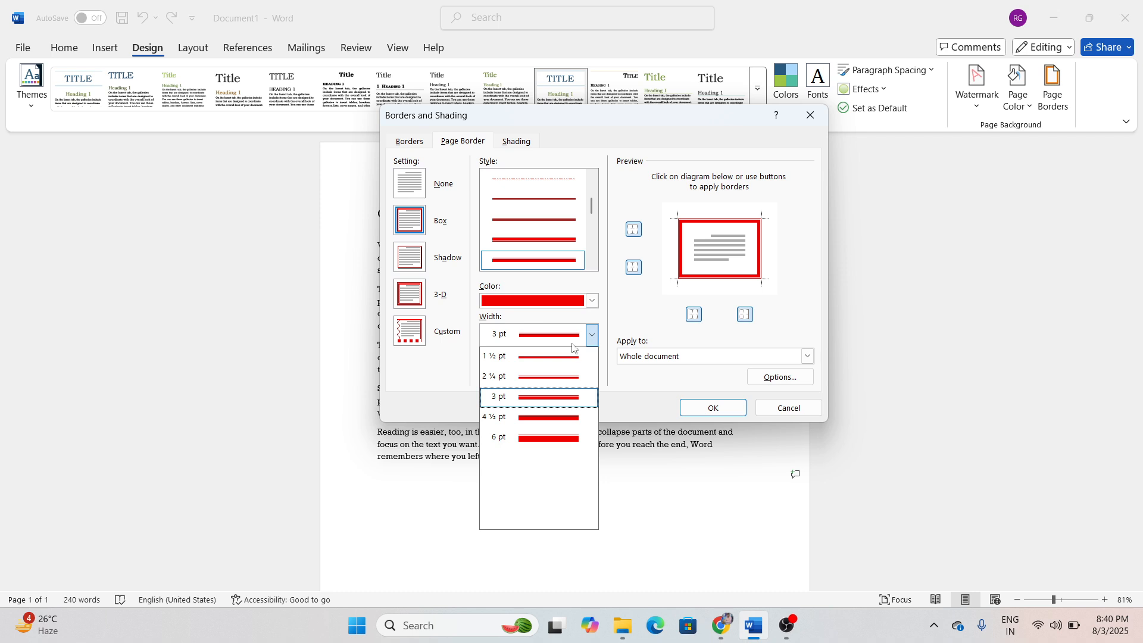
left_click(551, 438)
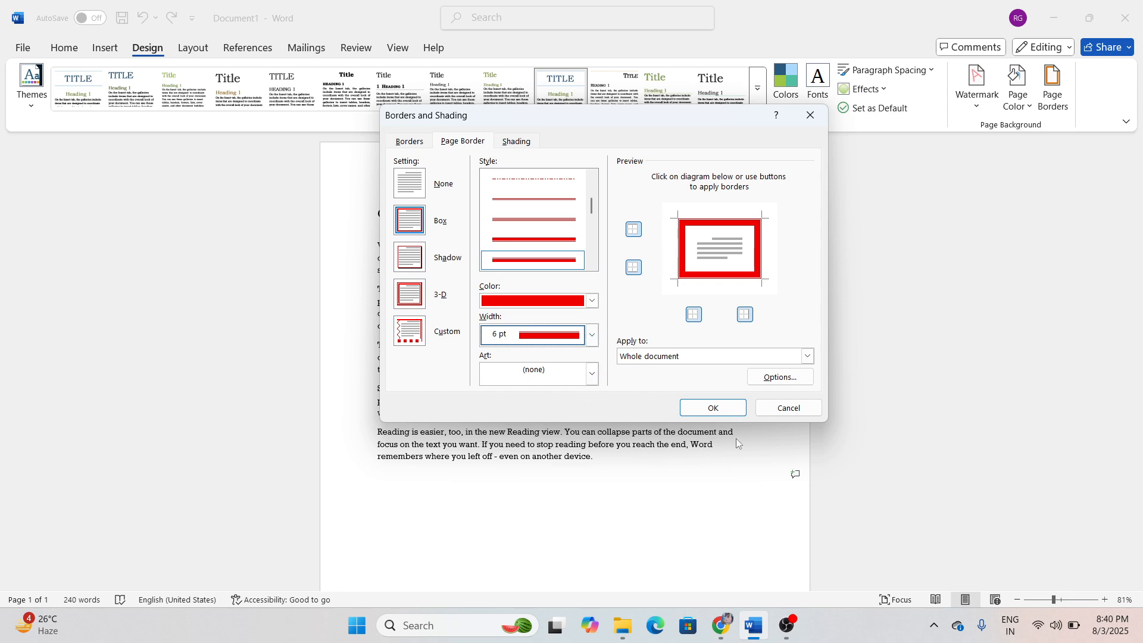
left_click(713, 408)
scroll(752, 484, "down", 3)
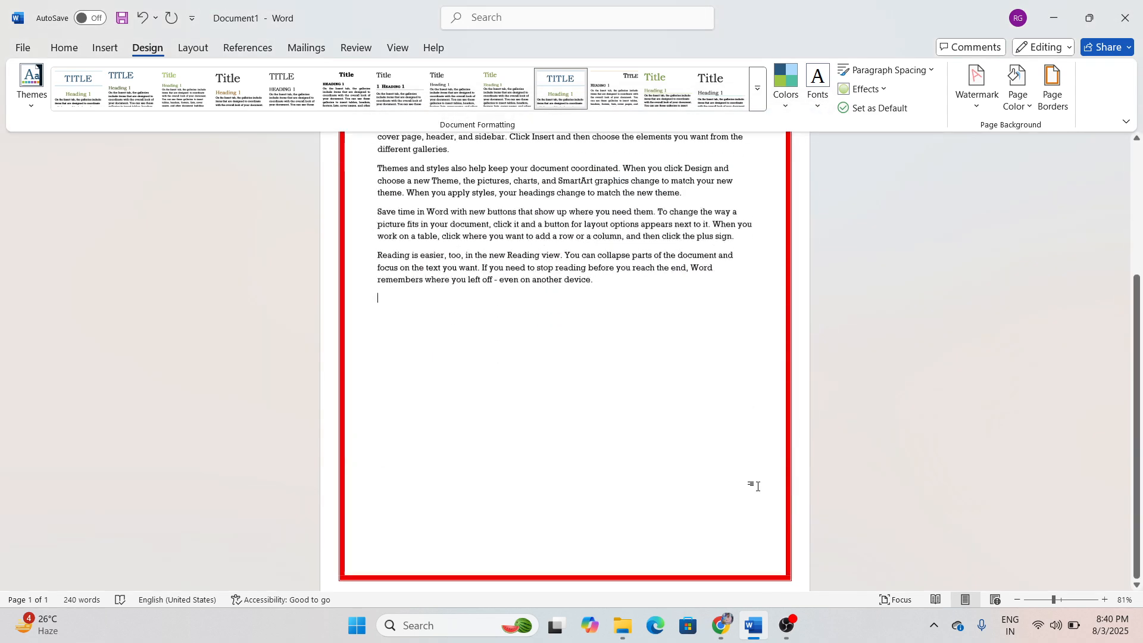
scroll(756, 486, "up", 2)
scroll(756, 486, "up", 1)
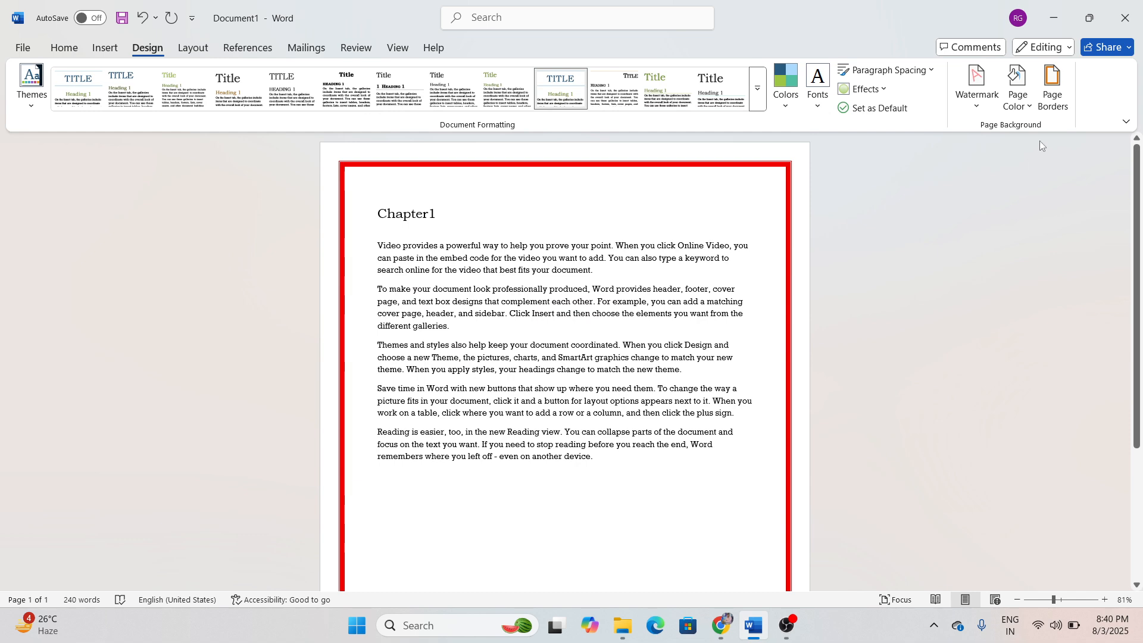
Step: Change the page border's setting to Shadow and apply it to the whole document
left_click(1053, 90)
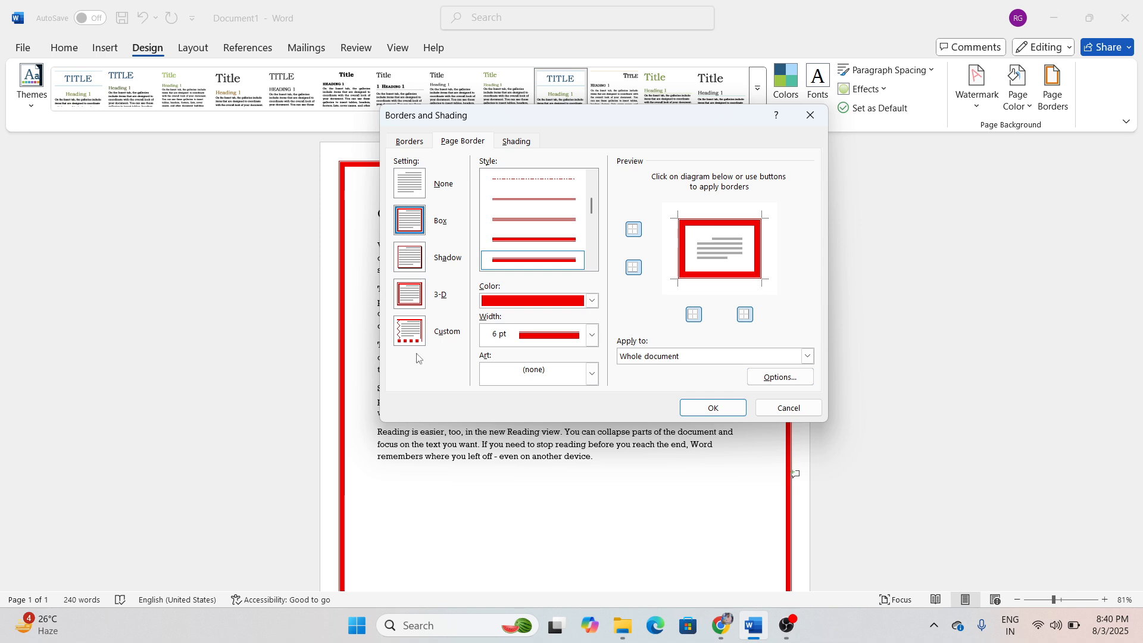
left_click(409, 262)
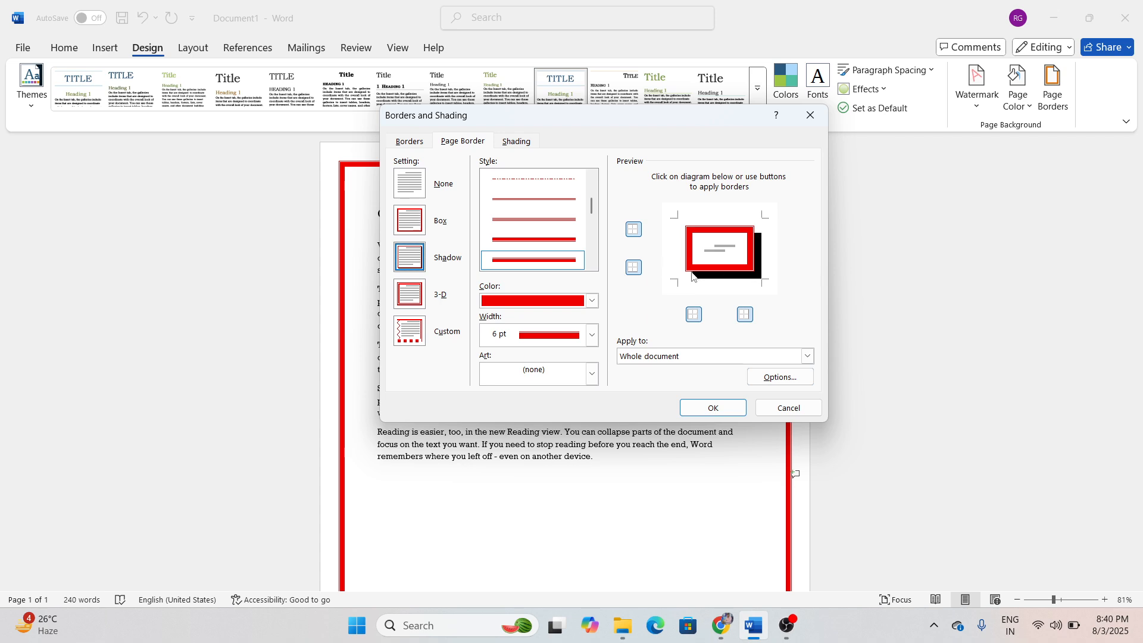
left_click(713, 407)
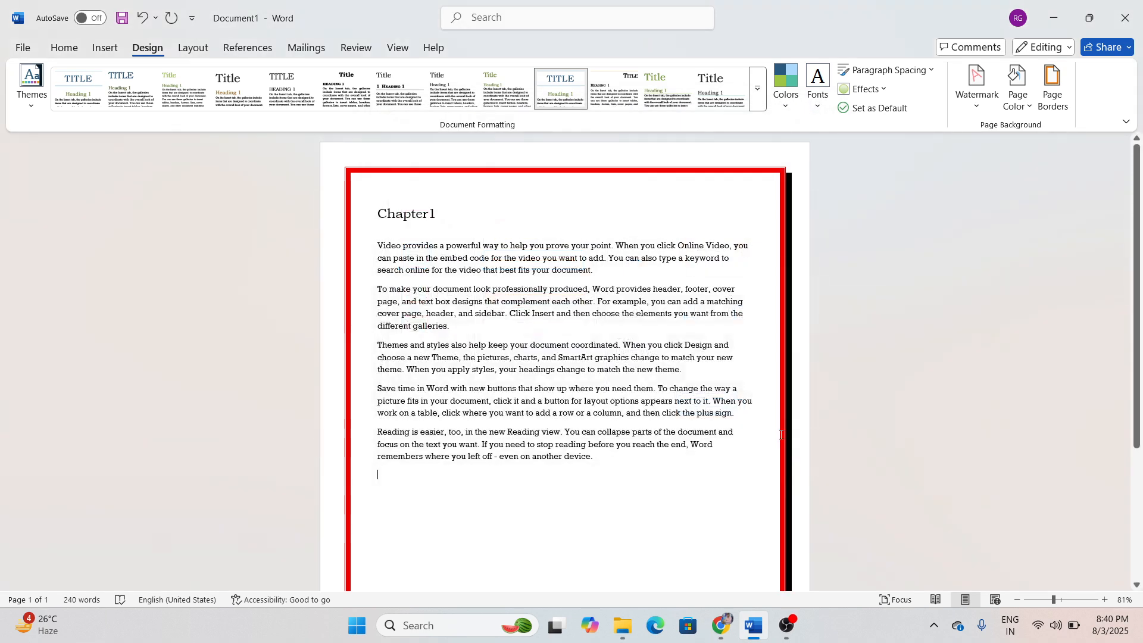
scroll(781, 434, "down", 3)
scroll(781, 434, "up", 3)
Step: Switch the page border's setting to 3-D and apply it to the whole document
left_click(1053, 89)
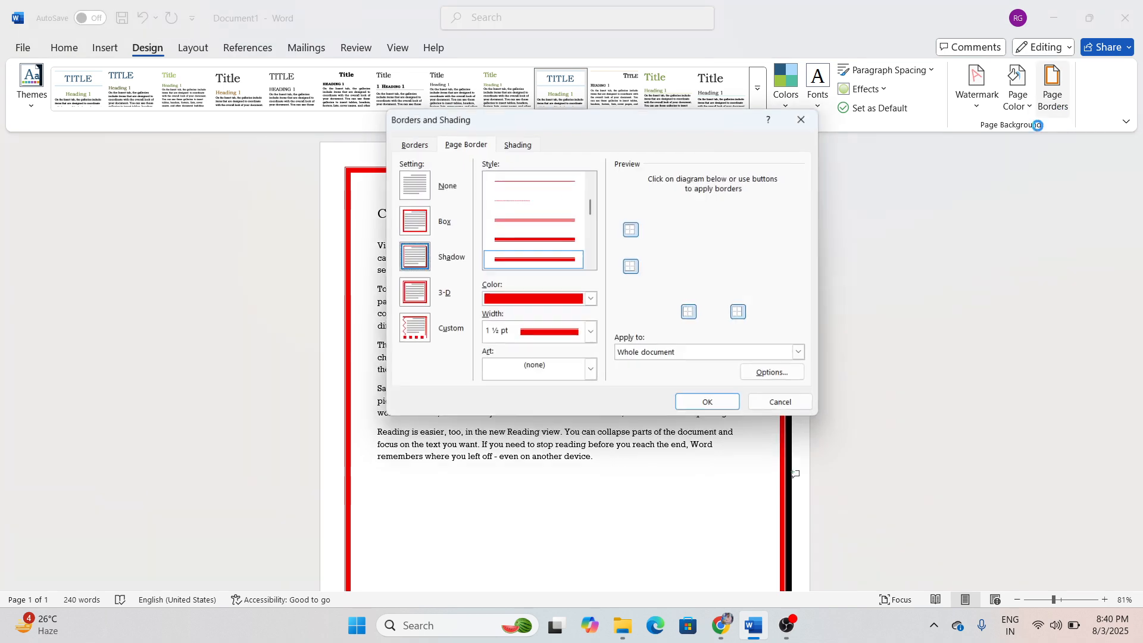
left_click(402, 301)
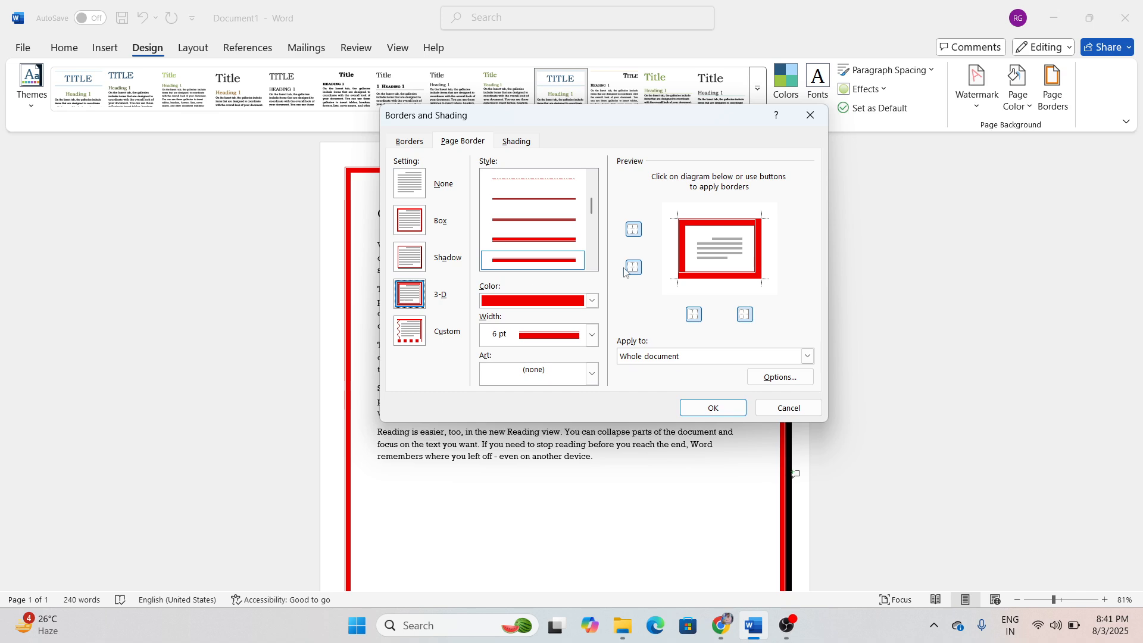
left_click(723, 409)
scroll(799, 444, "down", 5)
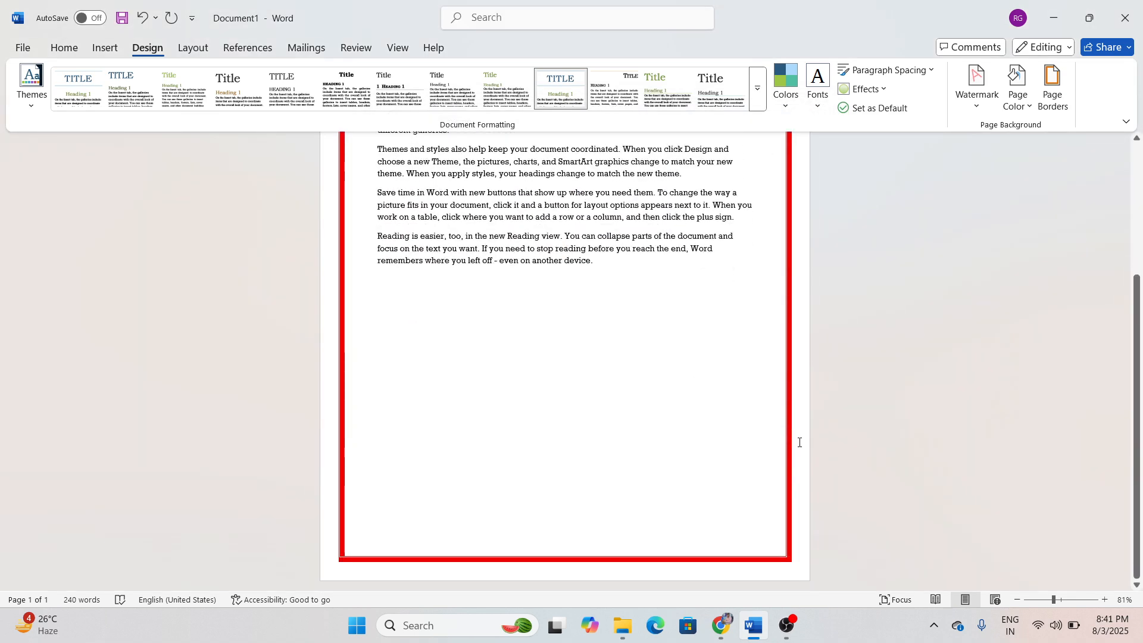
scroll(798, 440, "up", 5)
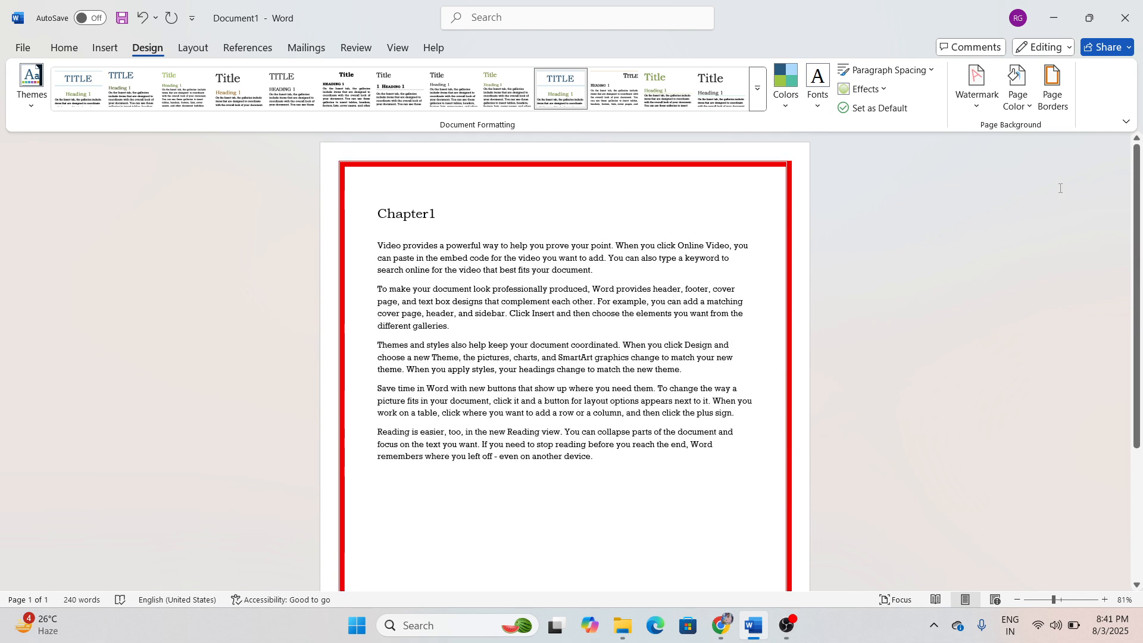
Step: Remove the top and bottom edges of the page border, keeping only the left and right sides, and apply it
left_click(1052, 83)
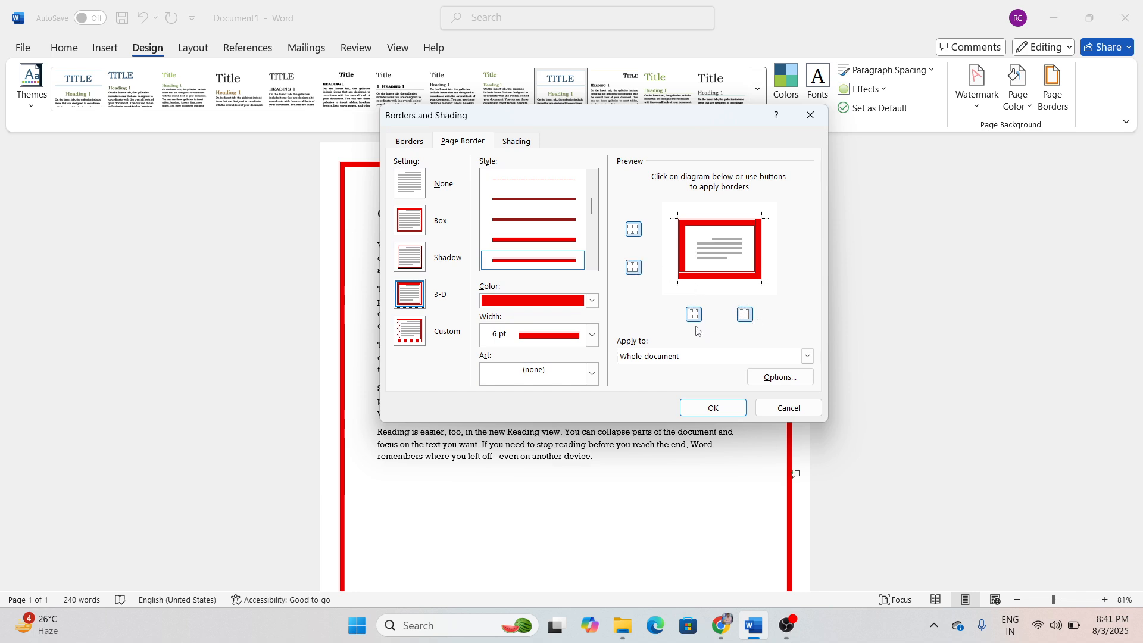
left_click(635, 230)
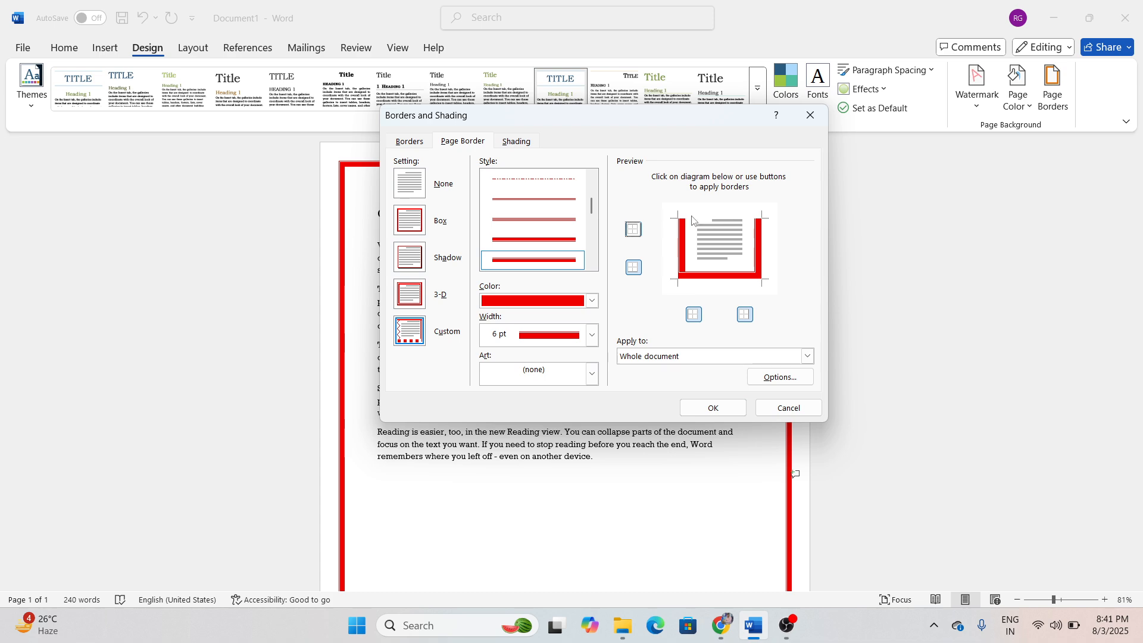
left_click(636, 269)
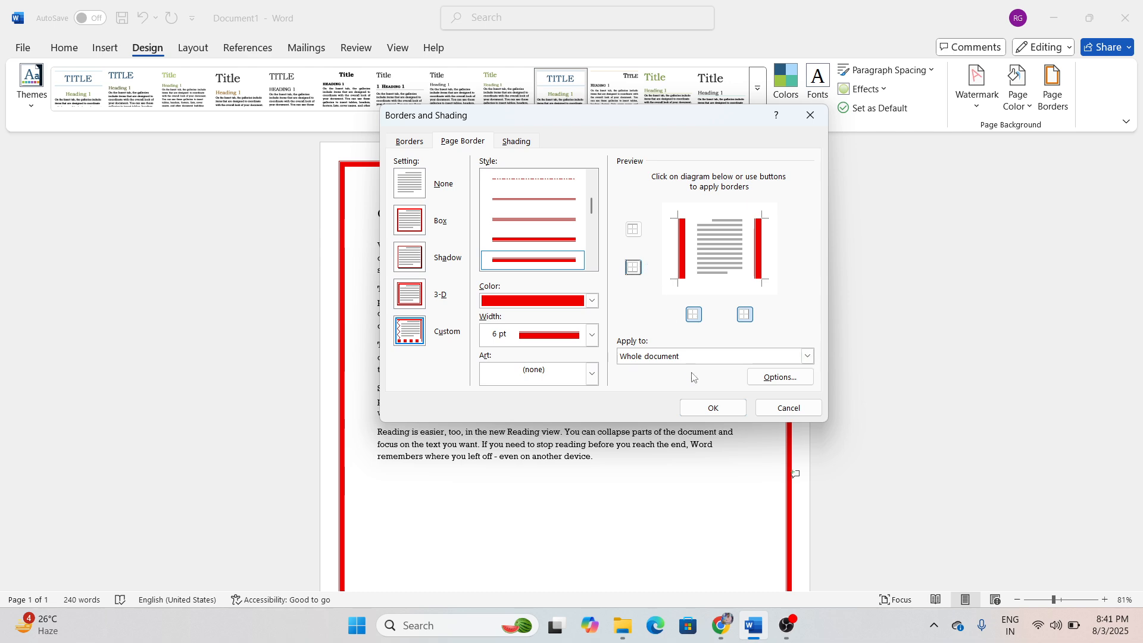
left_click(712, 408)
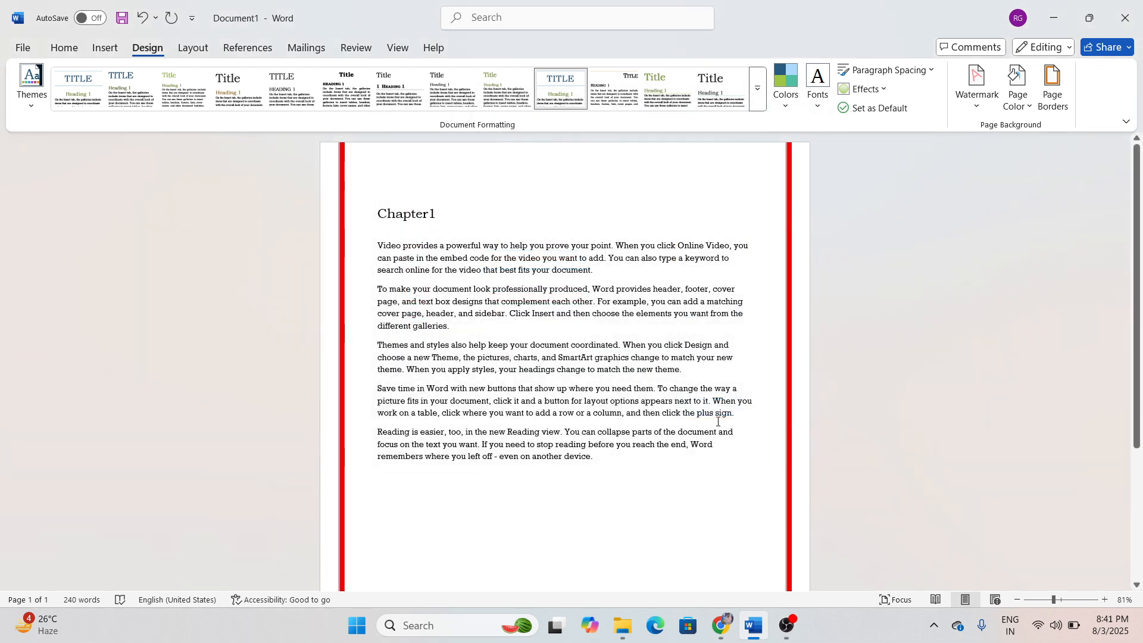
scroll(659, 334, "down", 3)
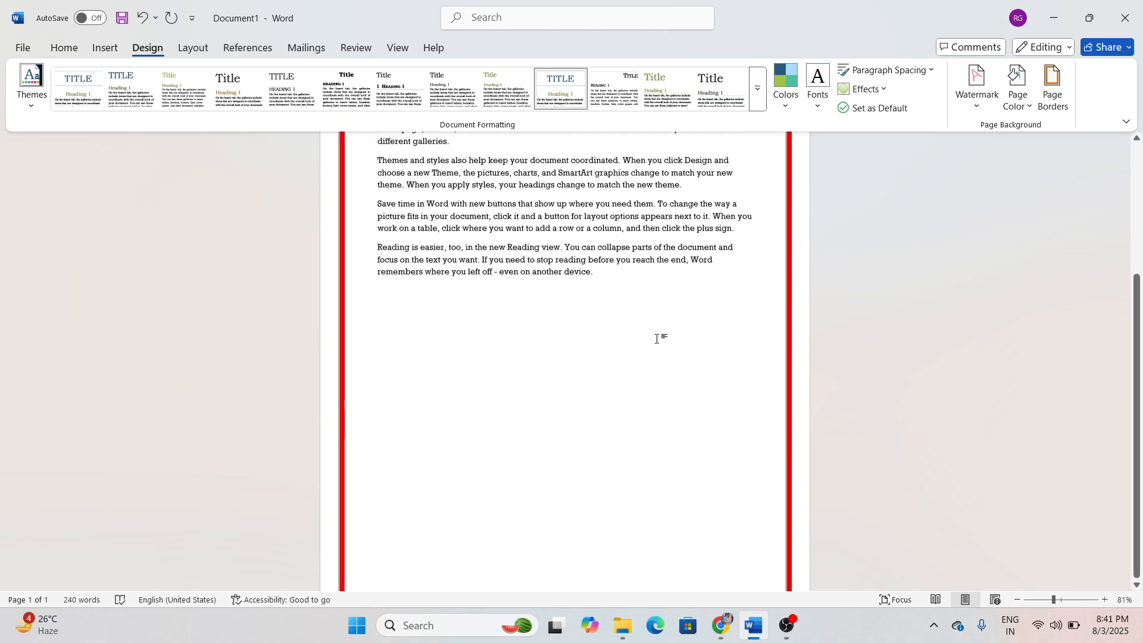
scroll(800, 528, "up", 3)
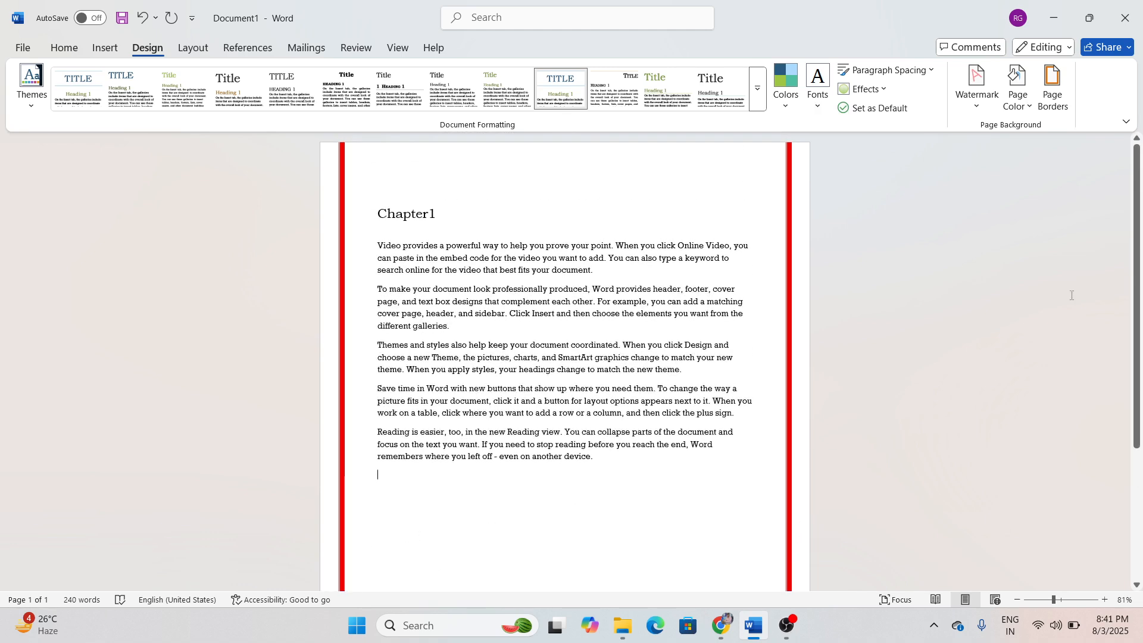
Step: Remove the left edge of the page border, keeping only the right side, and apply it to the whole document
left_click(1049, 106)
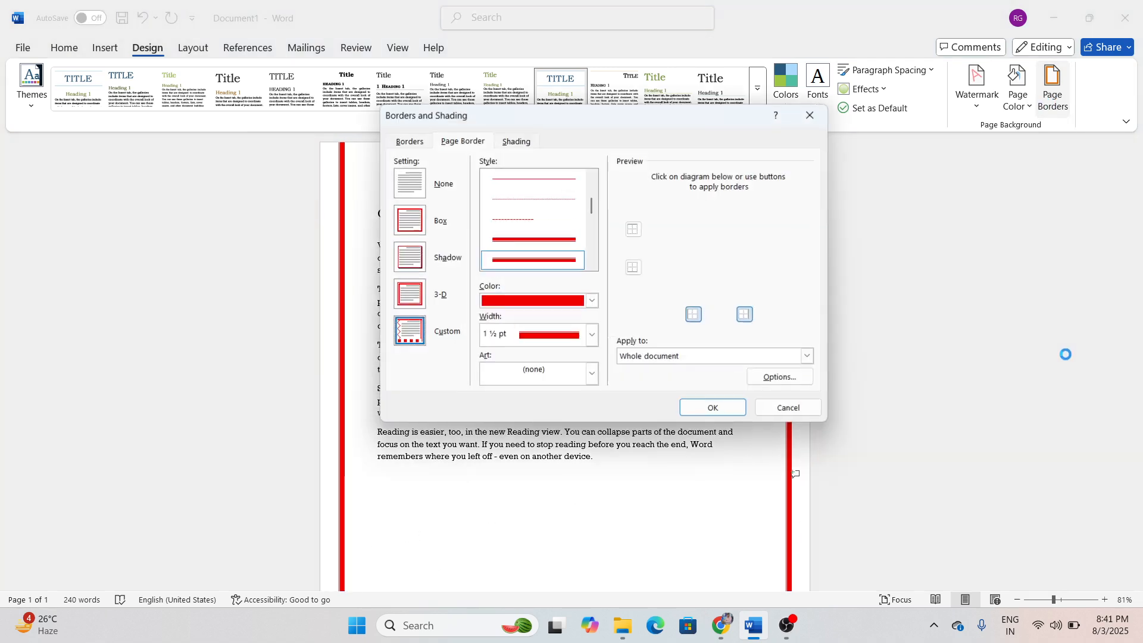
left_click(693, 316)
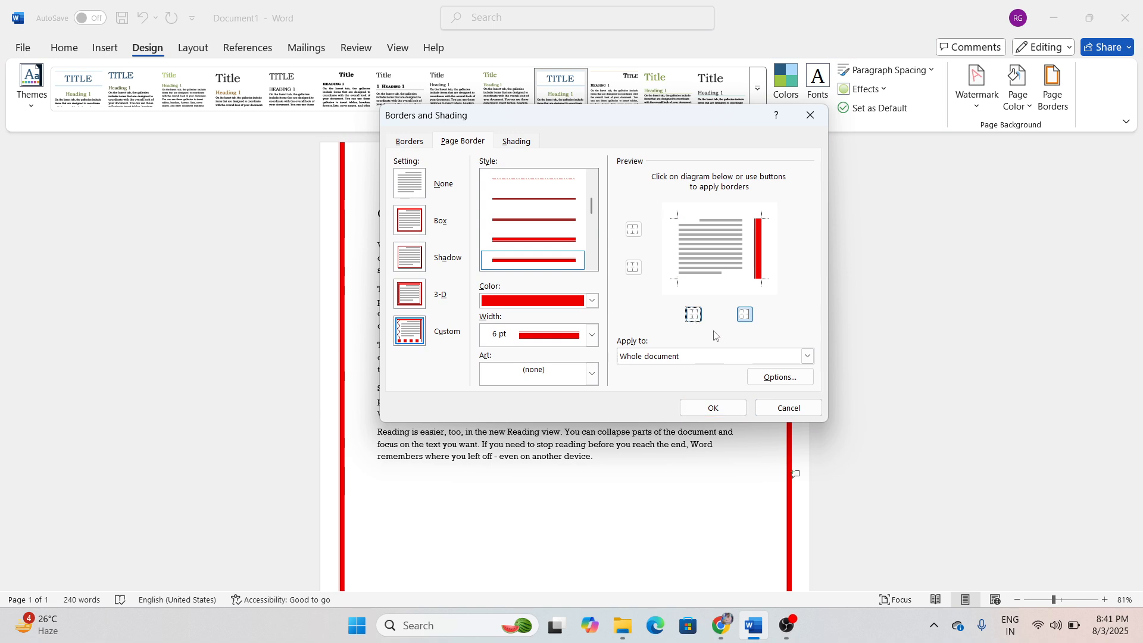
left_click(727, 412)
scroll(742, 468, "down", 3)
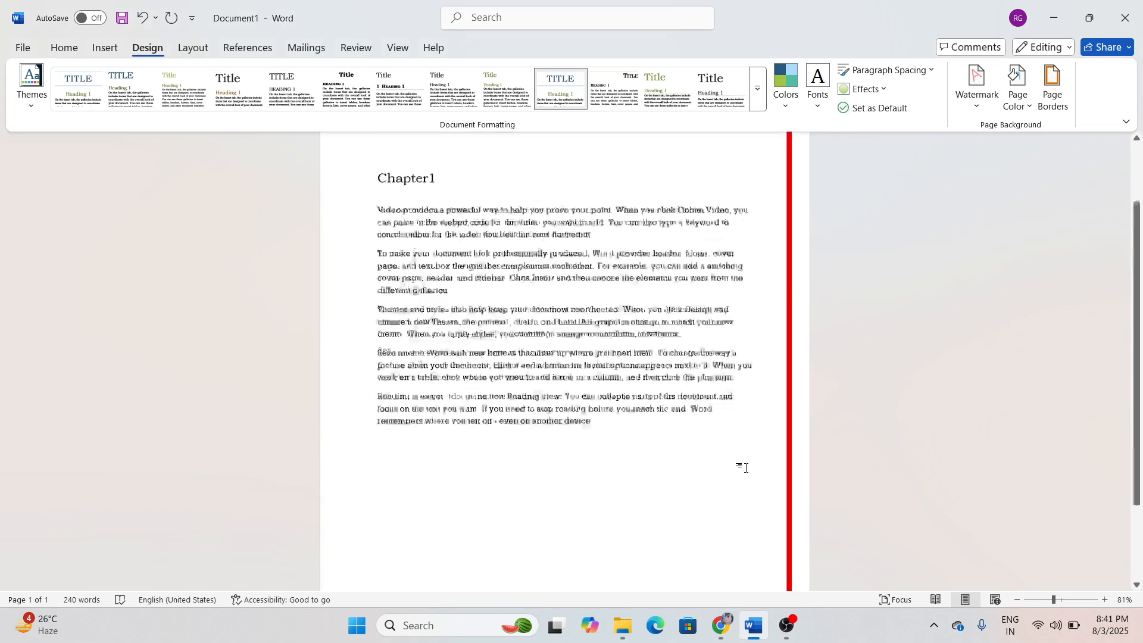
scroll(747, 455, "up", 3)
Step: Restore the left, bottom and top edges of the page border in the border settings
left_click(1044, 107)
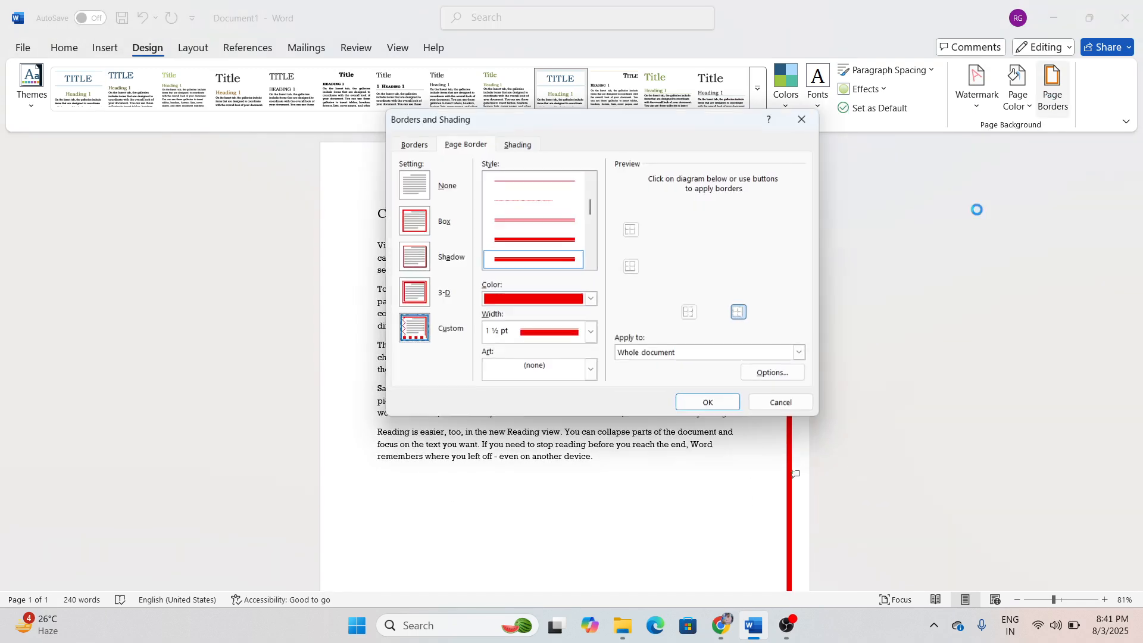
left_click(693, 314)
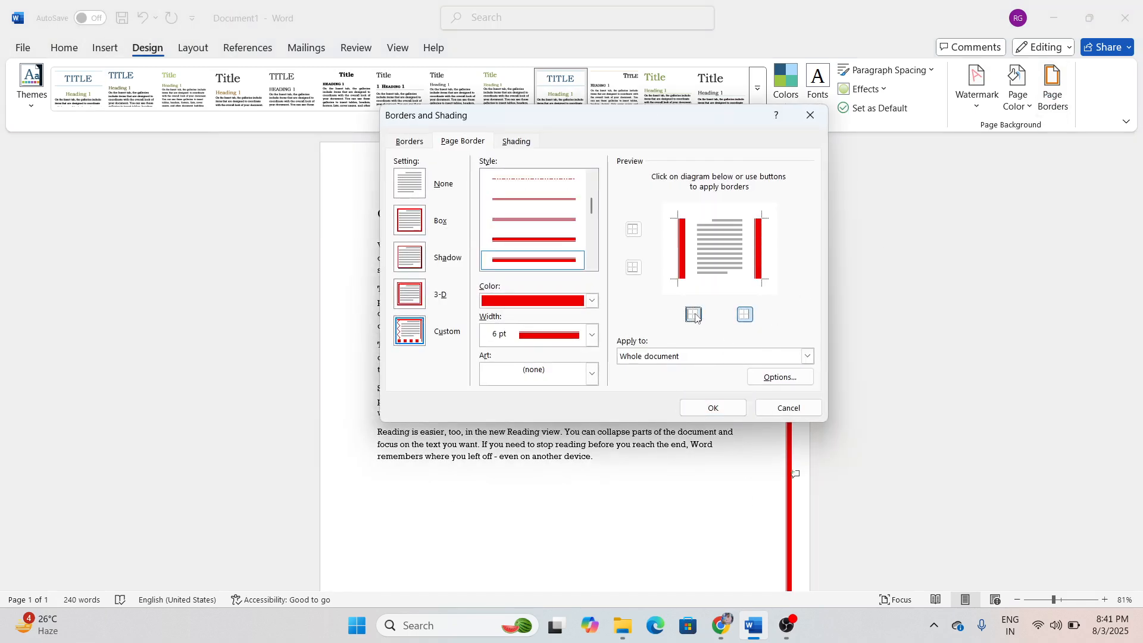
left_click(634, 268)
left_click(634, 230)
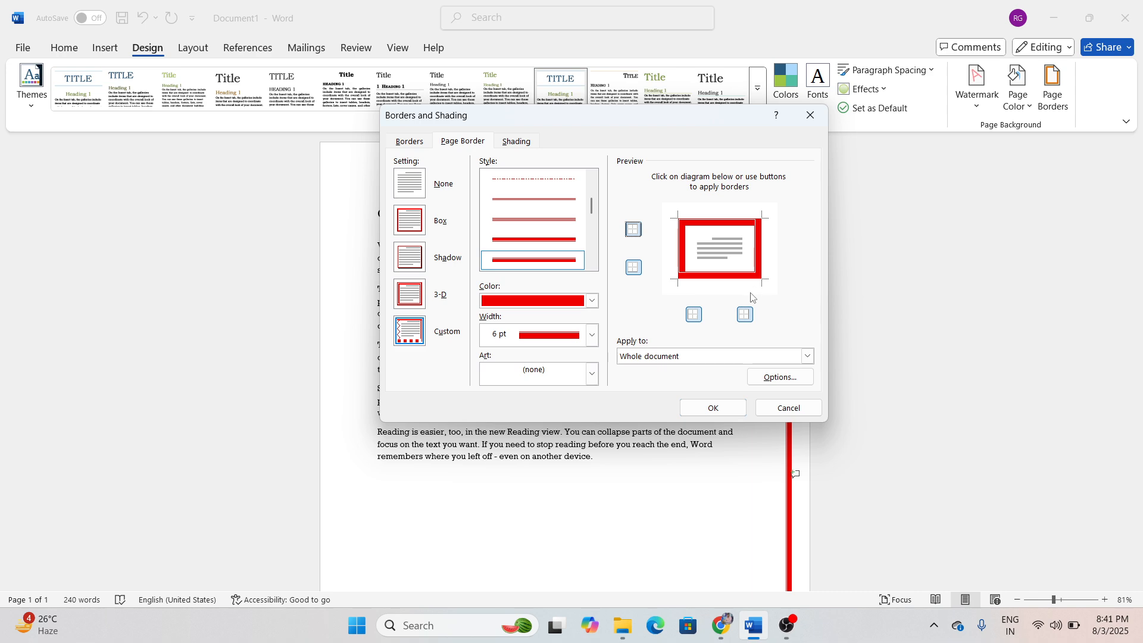
Step: Choose the purple art border with dark red fan motifs, 31 pt wide, and apply it to the whole document
left_click(592, 373)
scroll(562, 439, "down", 1)
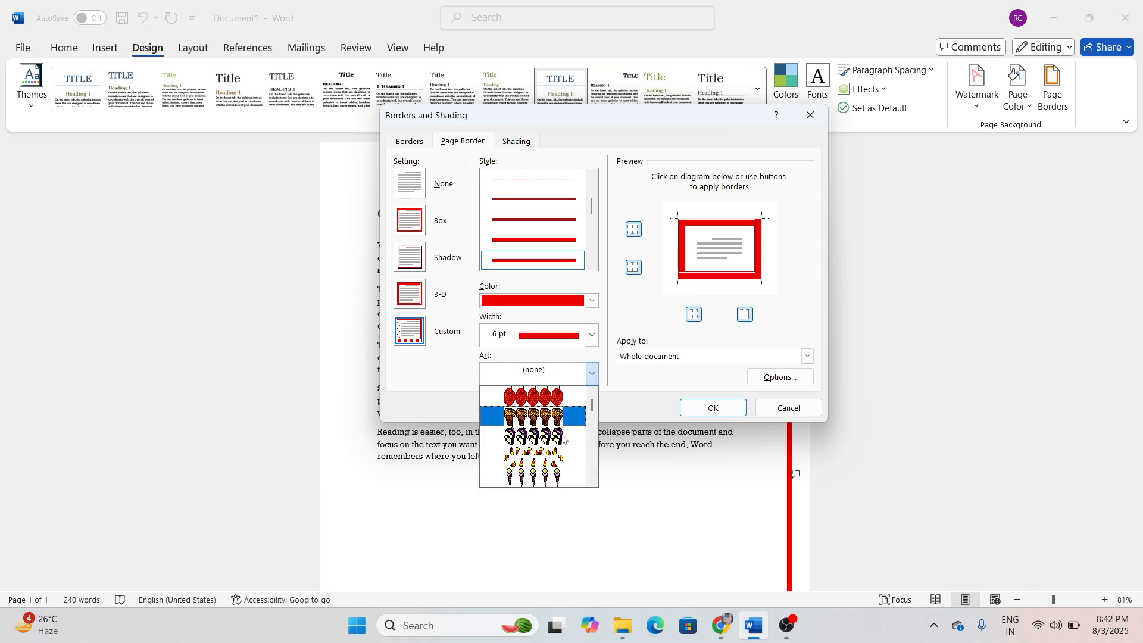
scroll(563, 439, "down", 5)
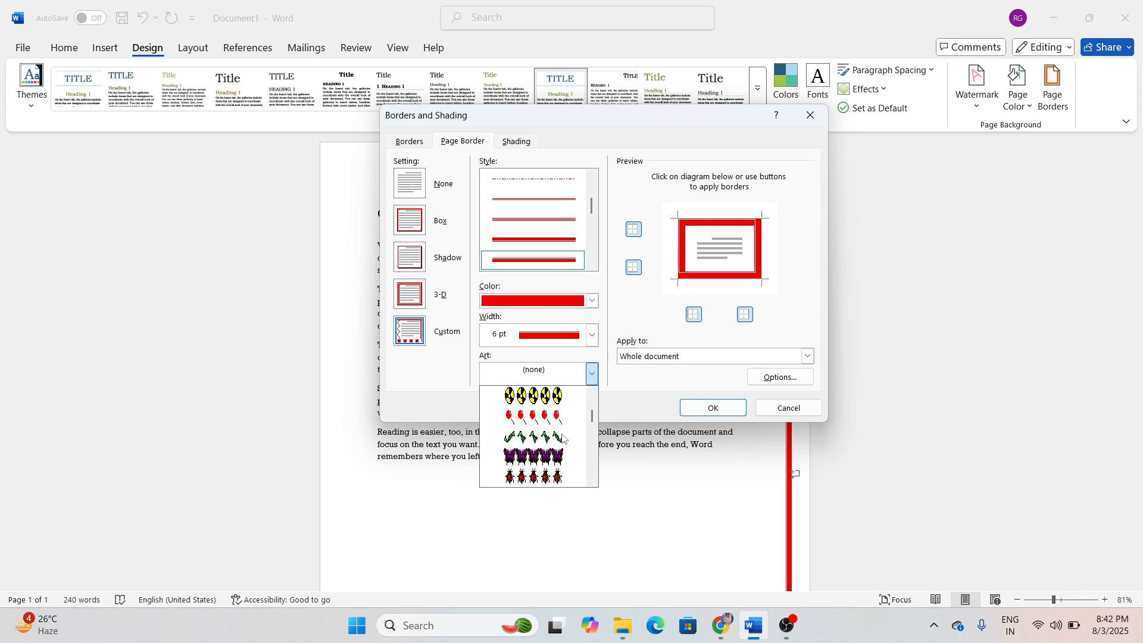
scroll(563, 439, "down", 6)
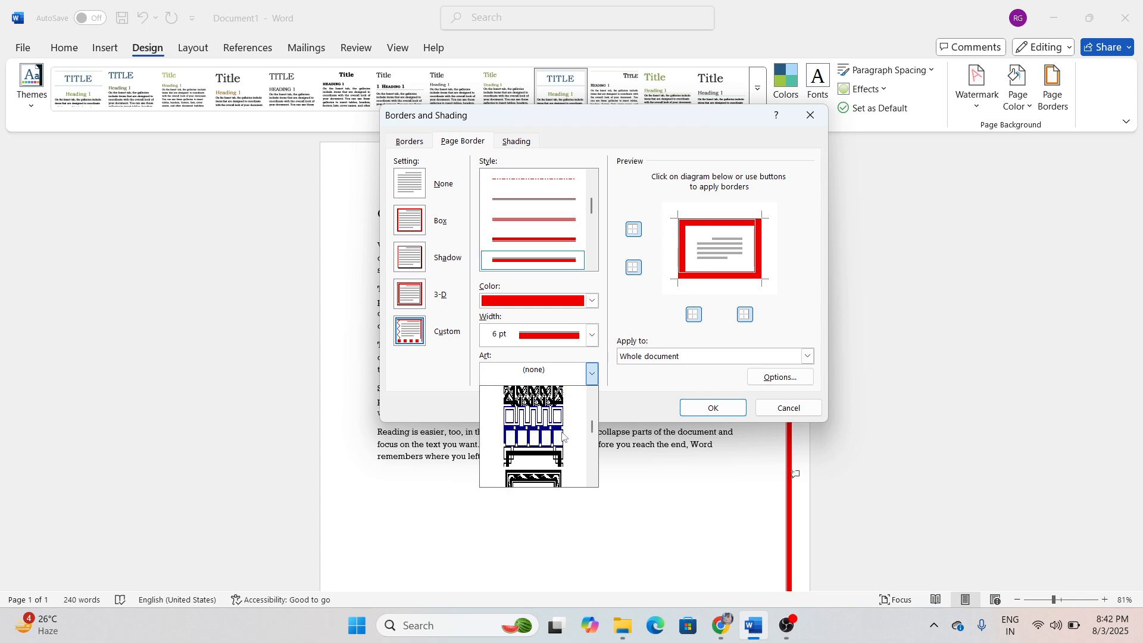
scroll(562, 436, "down", 5)
left_click(556, 435)
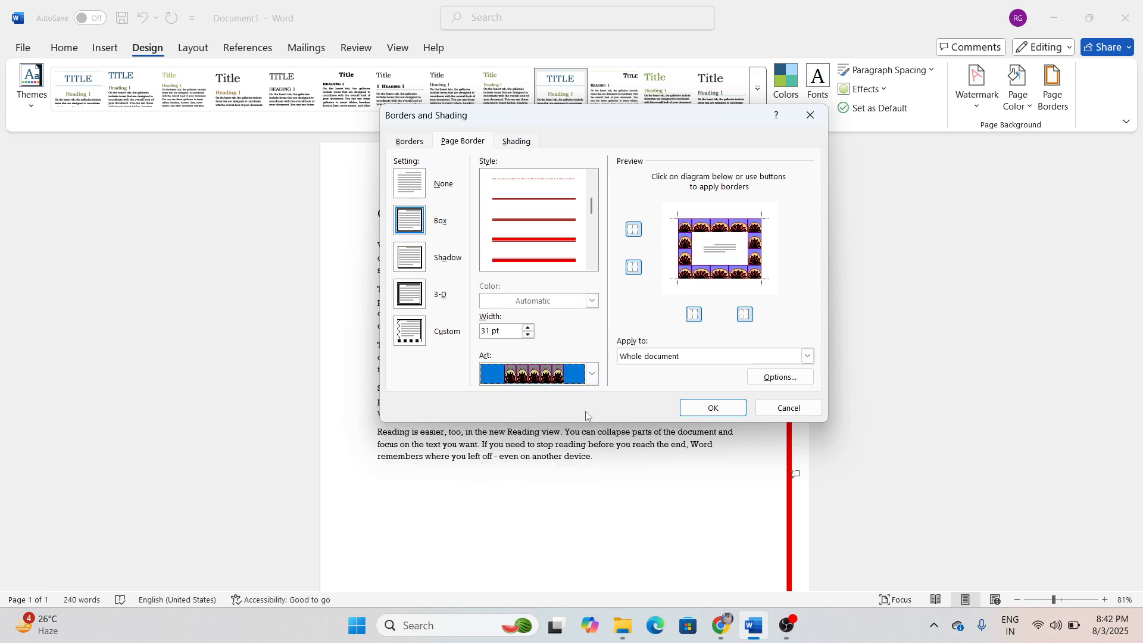
left_click(712, 408)
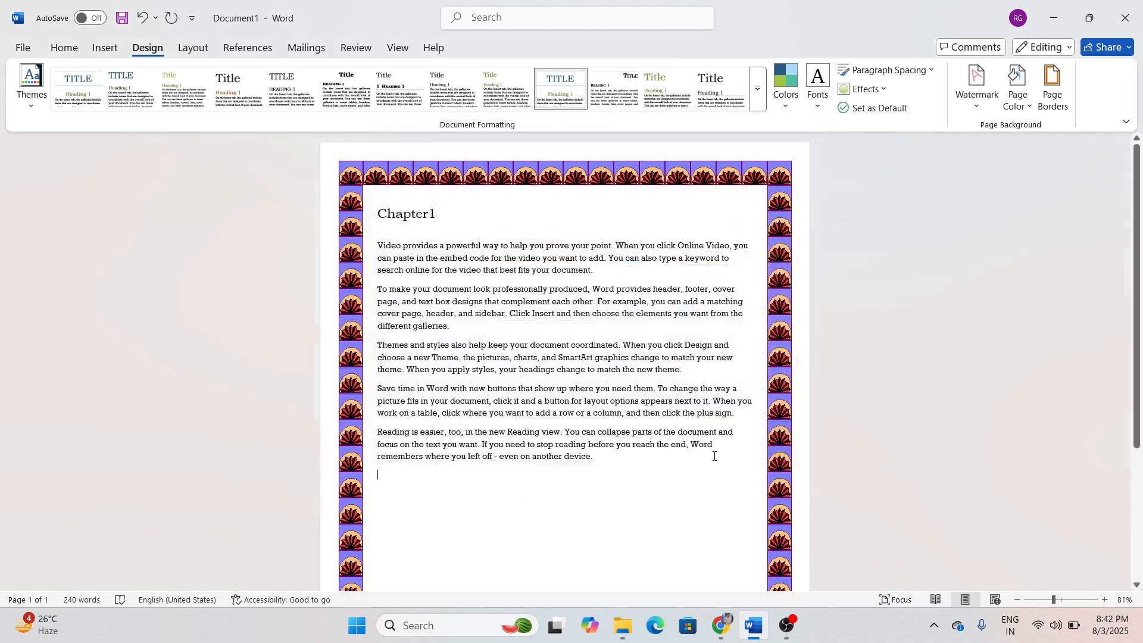
scroll(725, 468, "down", 3)
scroll(723, 467, "up", 3)
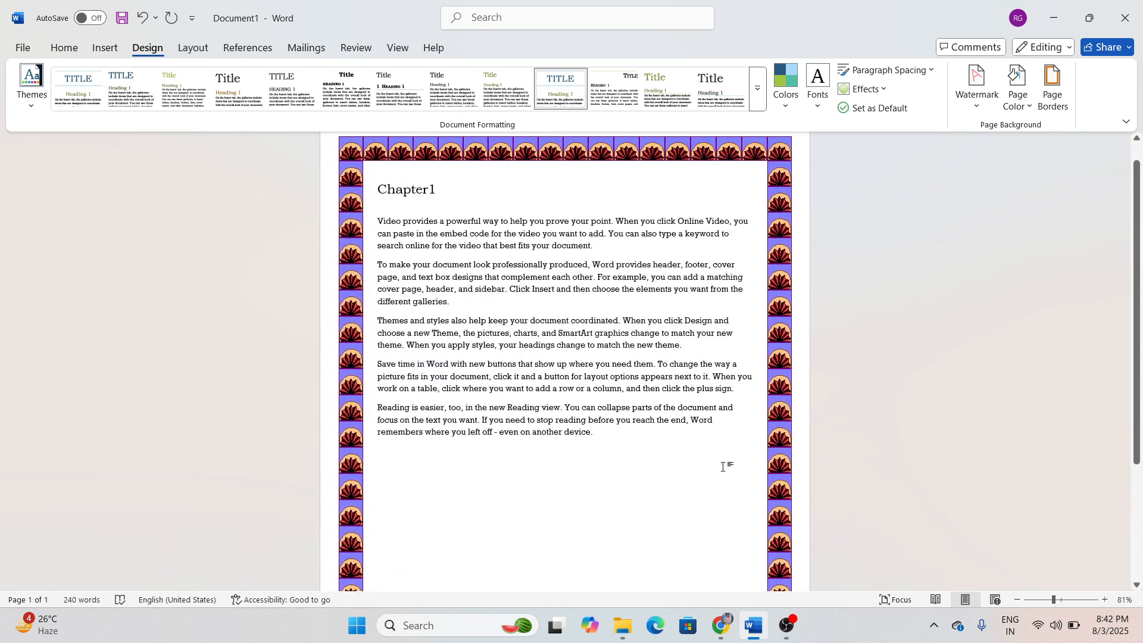